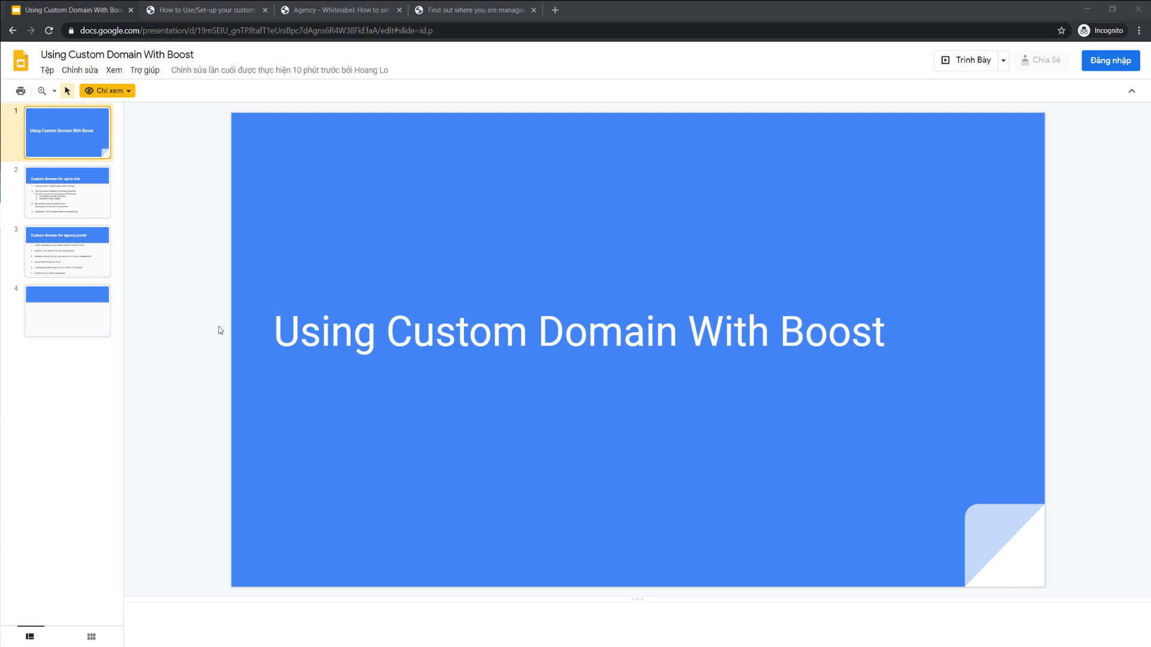
# - Look over the Boost custom domain tutorial page, then bring up the "Custom domain for opt-in link" slide
pyautogui.click(204, 9)
pyautogui.scroll(5, 304, 365)
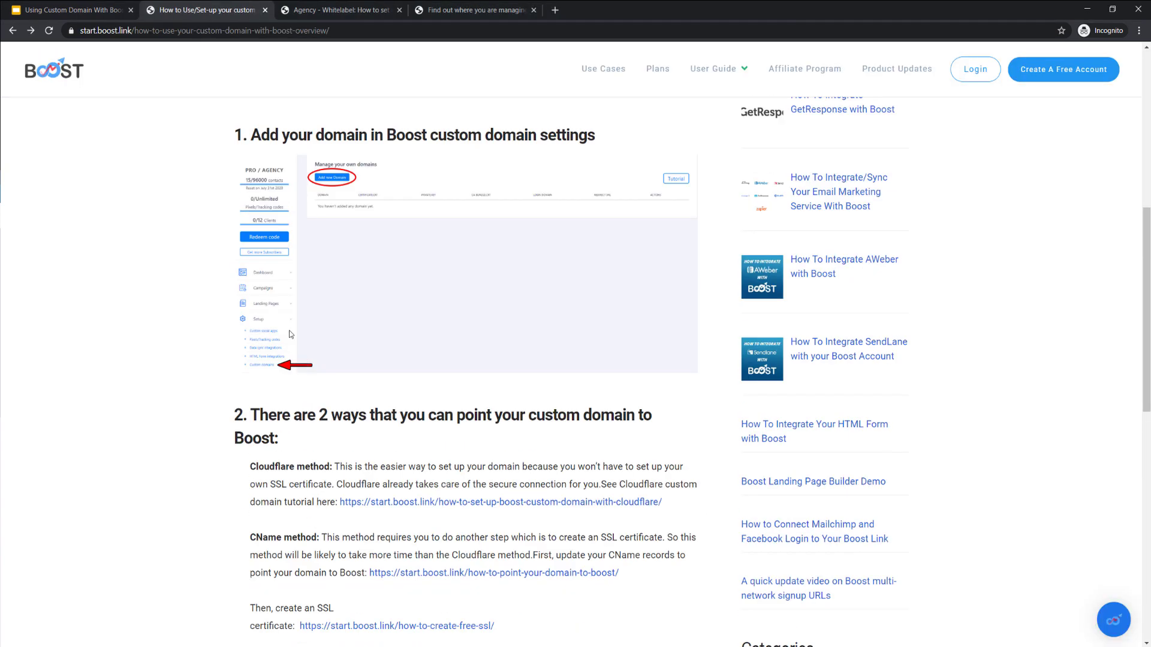
pyautogui.scroll(-4, 342, 360)
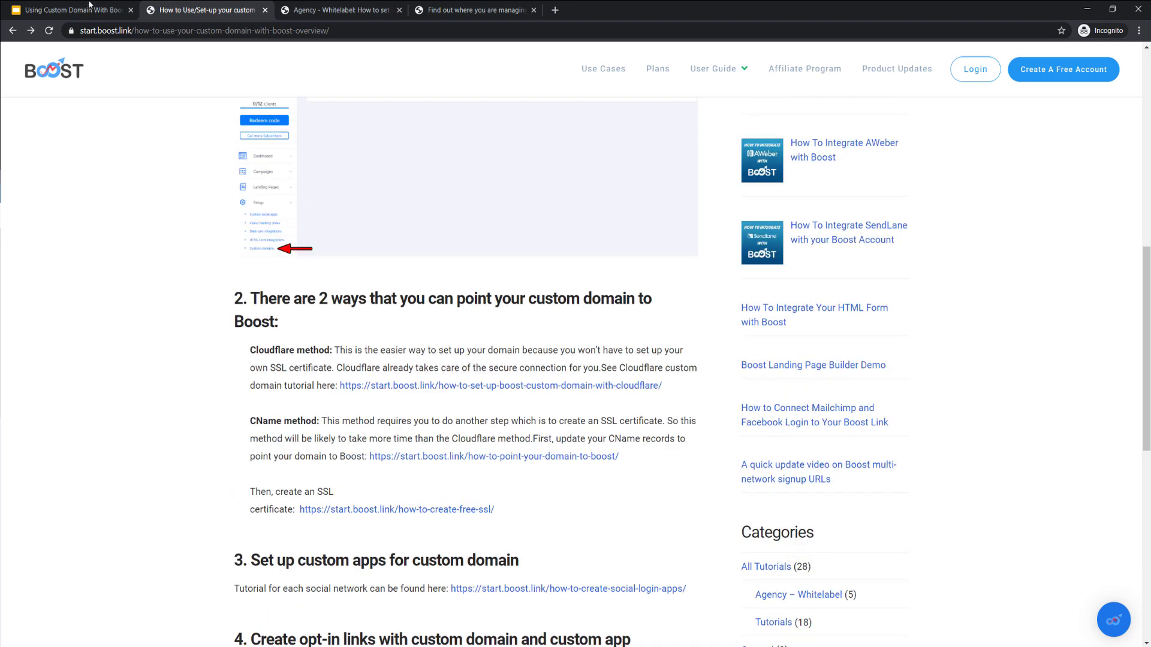
pyautogui.click(72, 10)
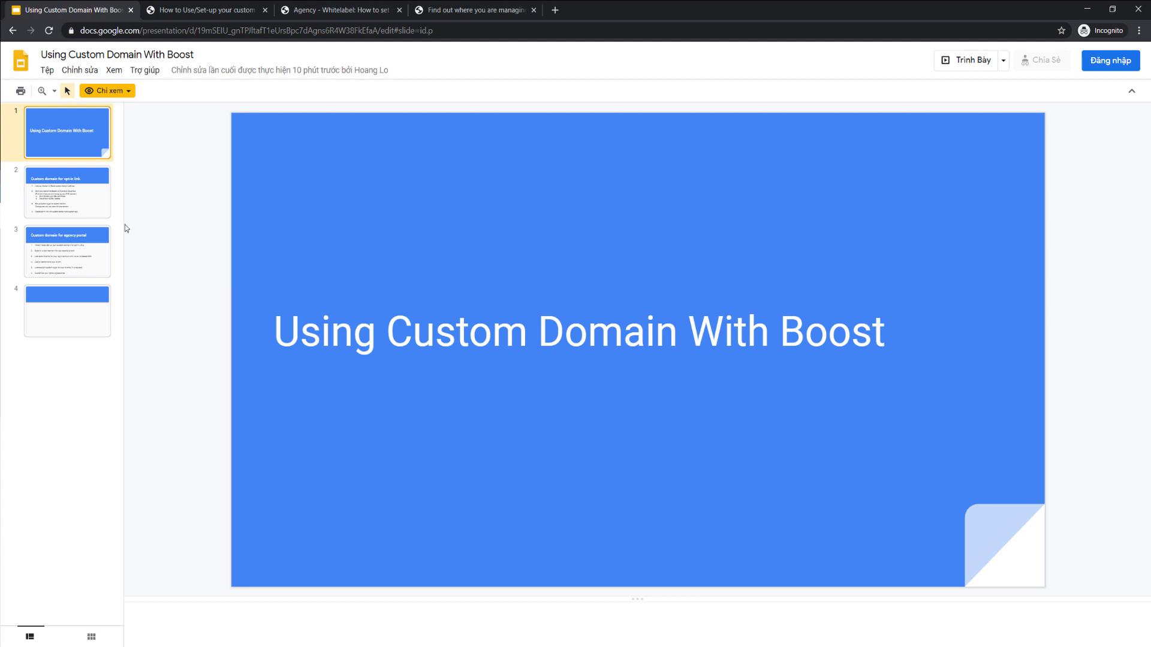
pyautogui.click(87, 203)
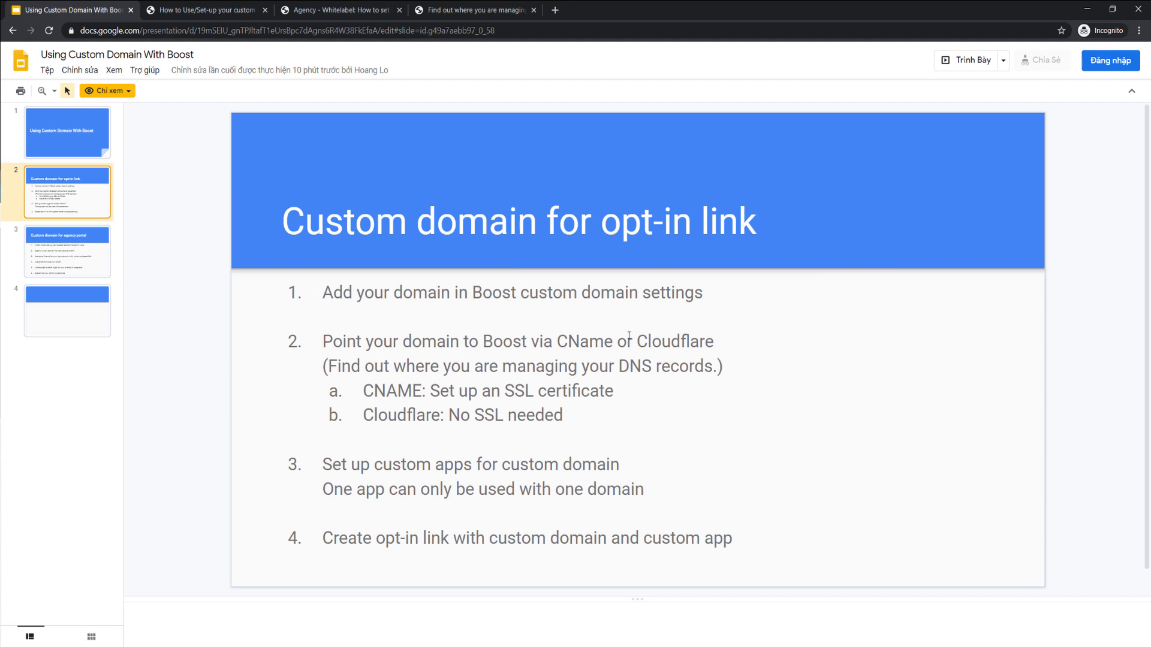
# - Switch to the custom domain settings in Boost and highlight the domain in the Domain name field
pyautogui.click(899, 617)
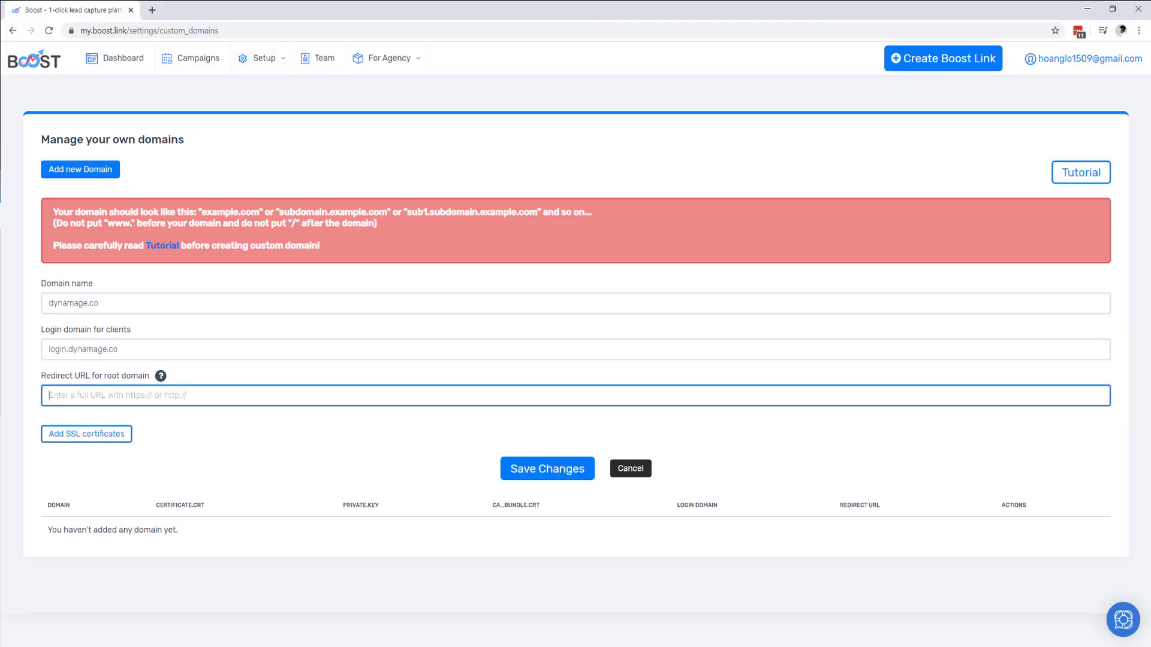
pyautogui.click(264, 60)
pyautogui.moveTo(120, 303); pyautogui.dragTo(46, 301)
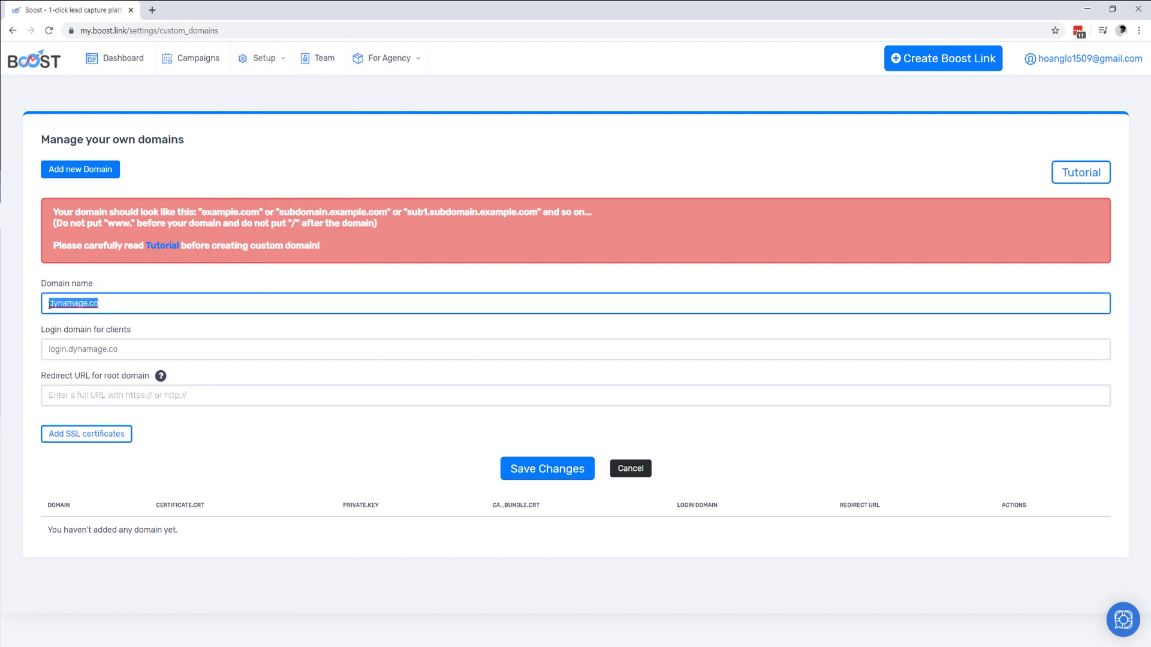
# - Try the subdomain prefix "sub." before dynamage.co in the Domain name field, then remove it again
pyautogui.click(52, 304)
pyautogui.write('sub')
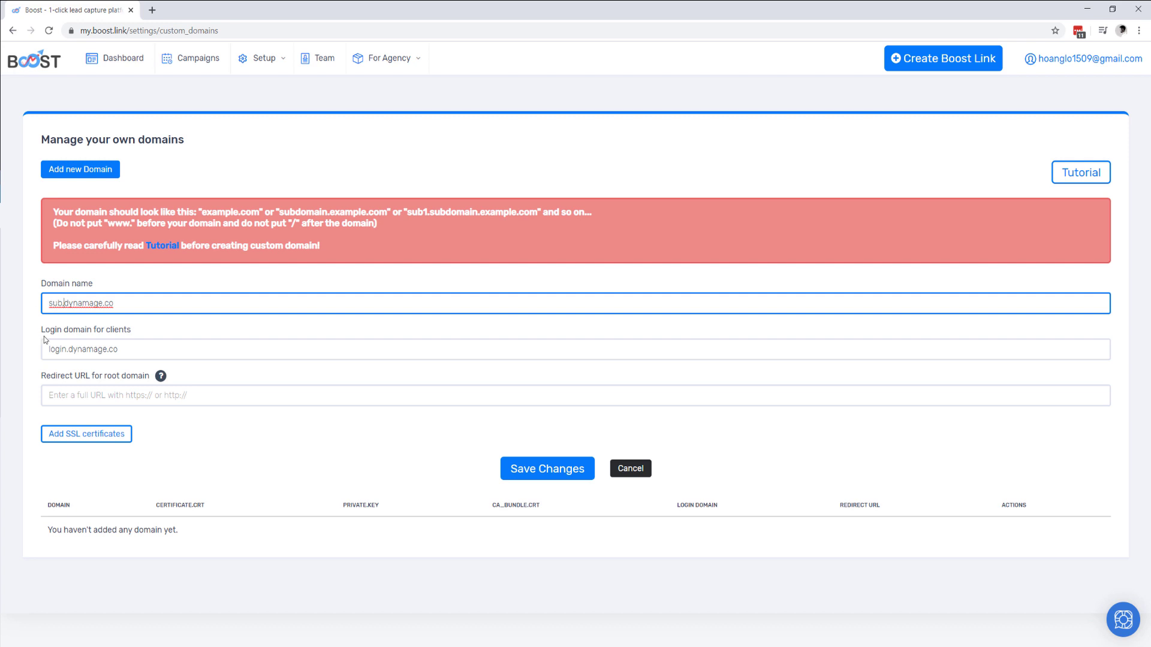
pyautogui.write('.')
pyautogui.moveTo(63, 304); pyautogui.dragTo(49, 304)
pyautogui.press('Delete')
pyautogui.press('Delete')
pyautogui.click(105, 330)
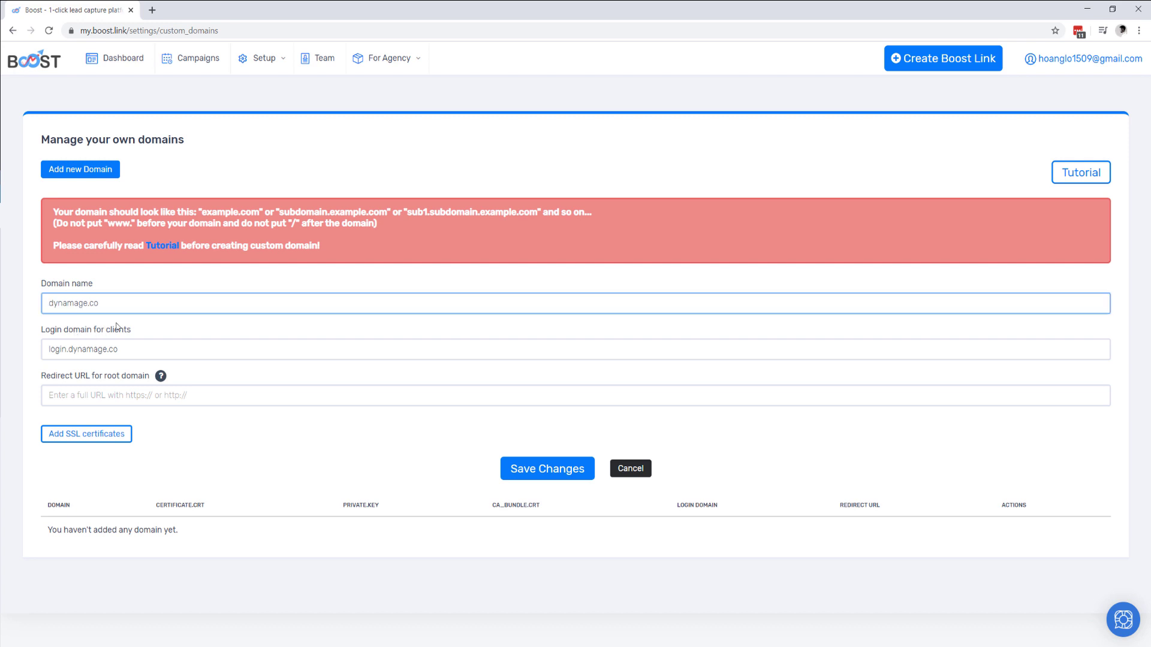
# - Examine the Domain name, Login domain for clients and Redirect URL for root domain fields, comparing them with the page's web address
pyautogui.moveTo(36, 332); pyautogui.dragTo(139, 337)
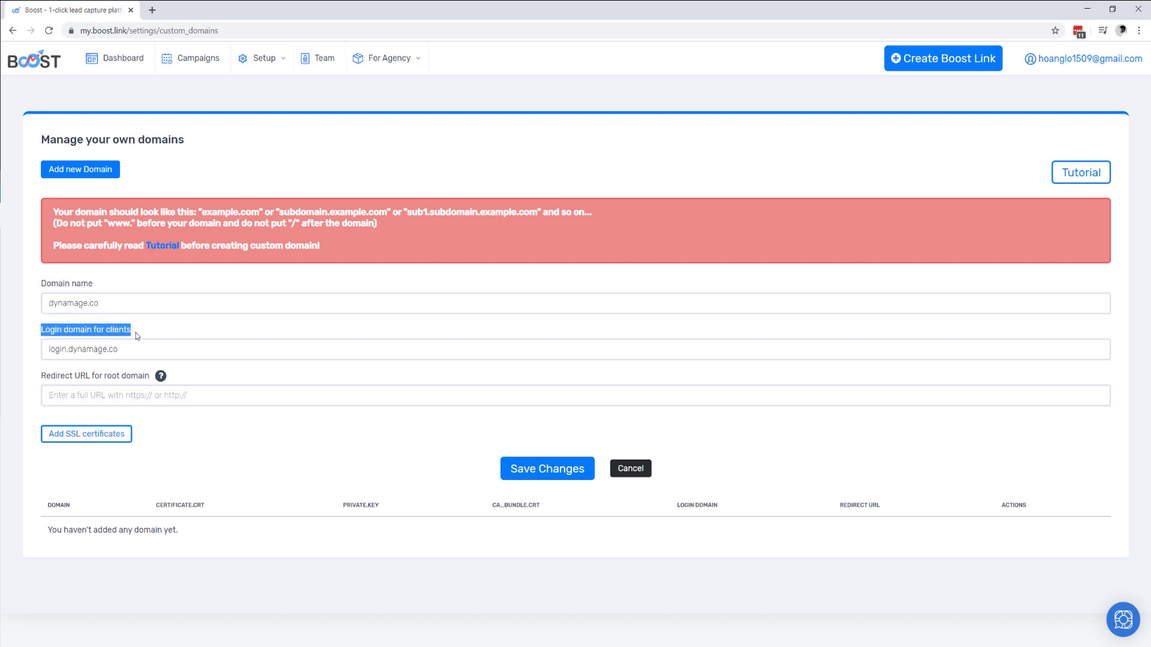
pyautogui.click(157, 335)
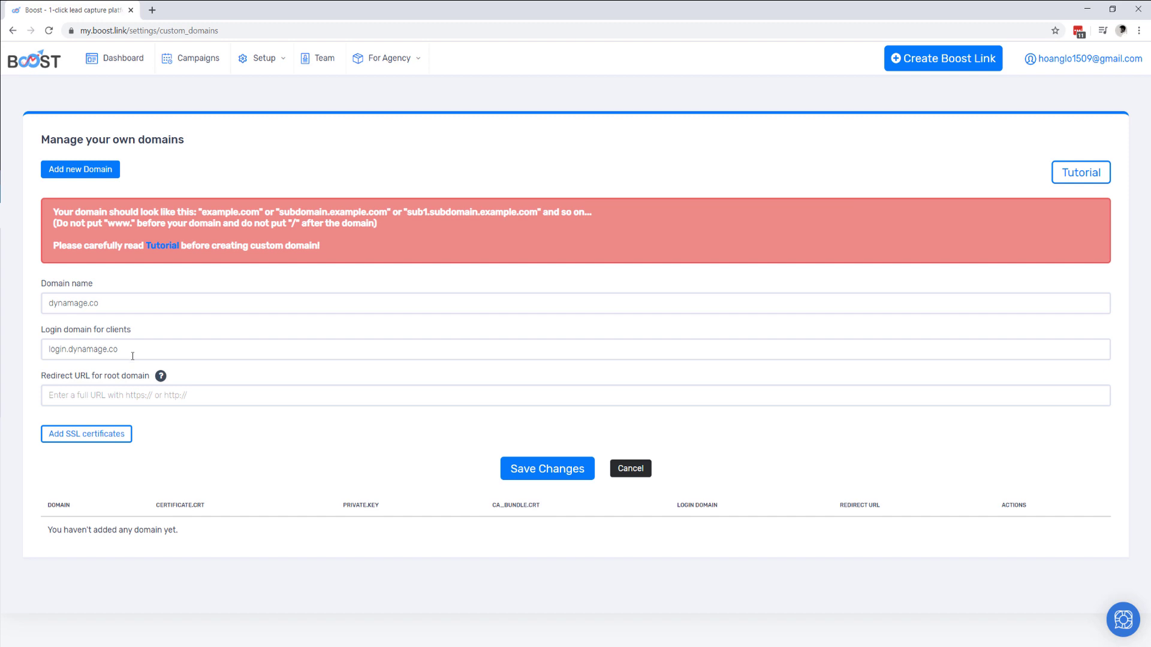
pyautogui.moveTo(126, 30); pyautogui.dragTo(92, 31)
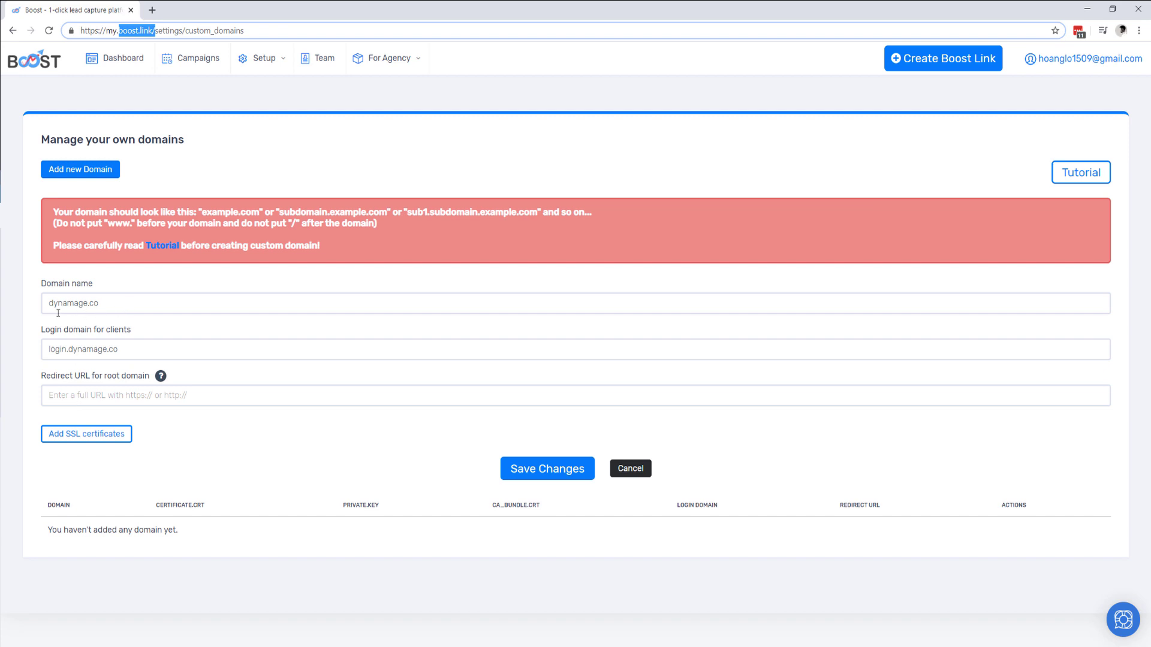
pyautogui.moveTo(123, 309); pyautogui.dragTo(49, 306)
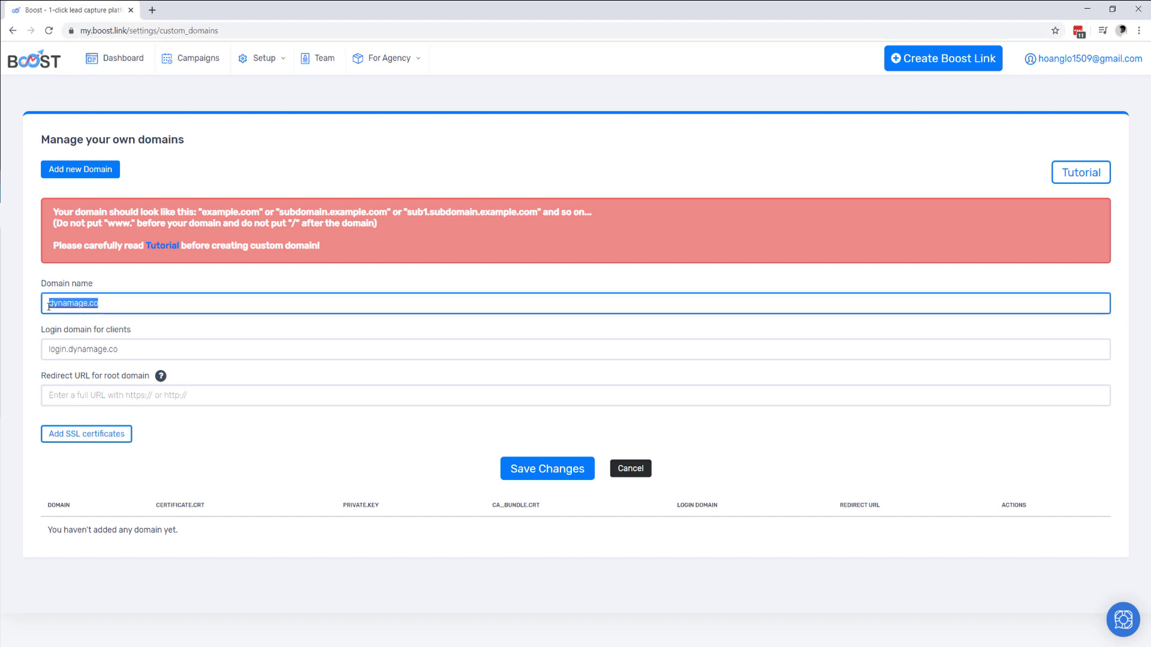
pyautogui.click(75, 394)
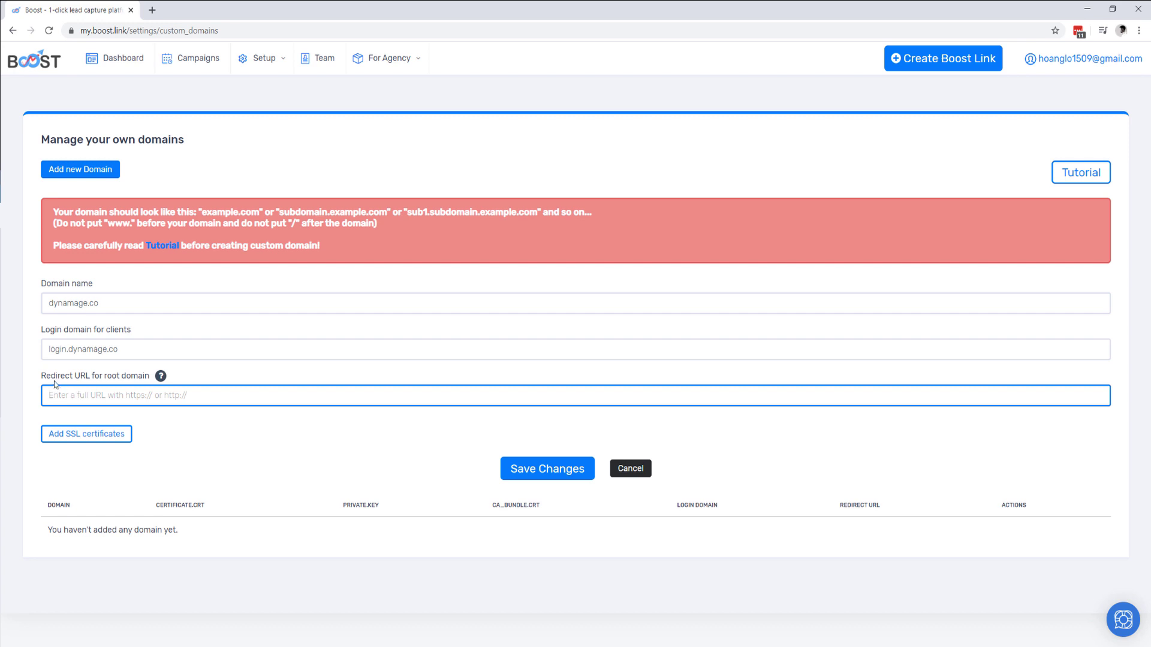
pyautogui.moveTo(60, 378); pyautogui.dragTo(89, 375)
pyautogui.moveTo(48, 302); pyautogui.dragTo(132, 303)
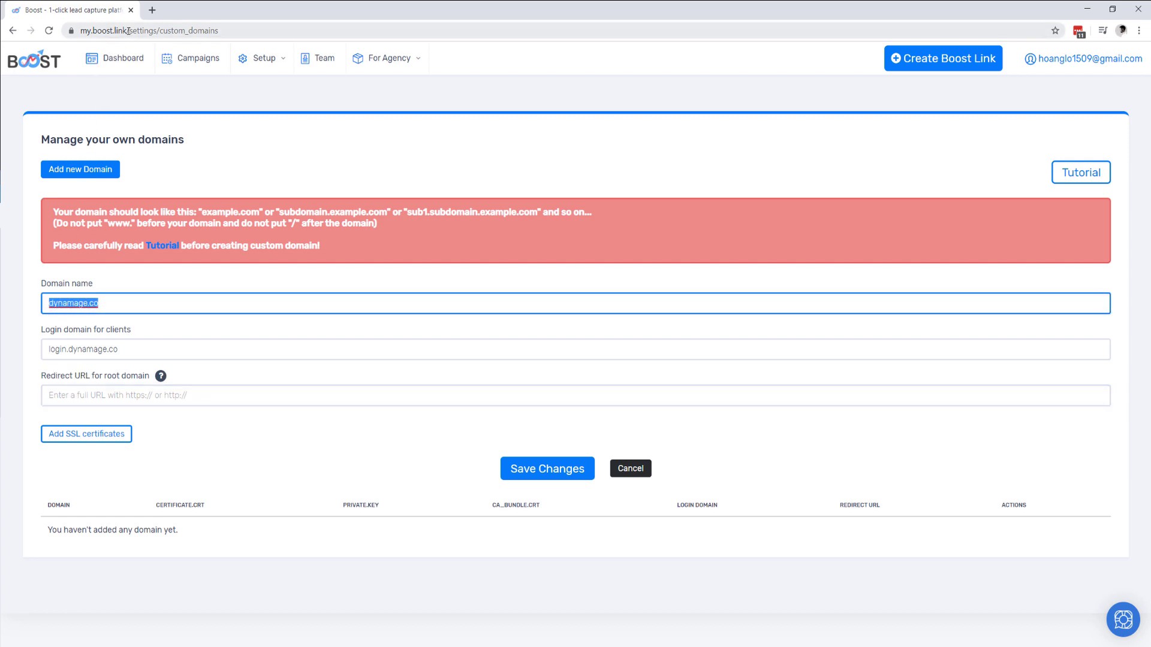
pyautogui.moveTo(128, 29); pyautogui.dragTo(64, 30)
pyautogui.click(103, 301)
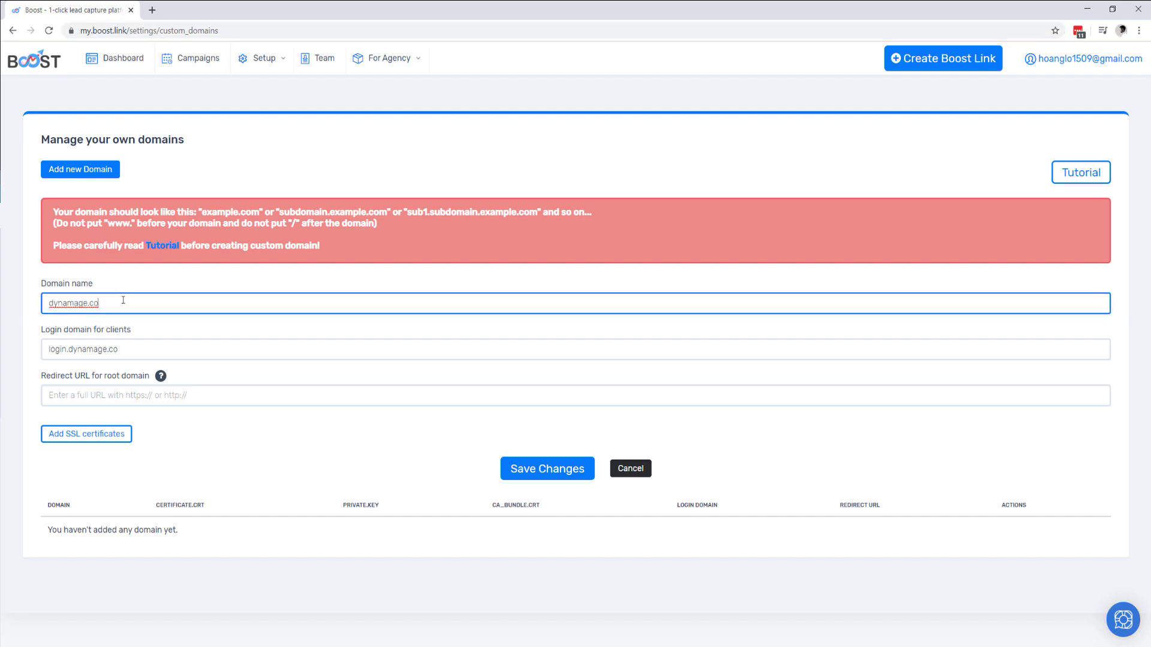
pyautogui.moveTo(138, 302); pyautogui.dragTo(31, 304)
pyautogui.moveTo(129, 308); pyautogui.dragTo(33, 301)
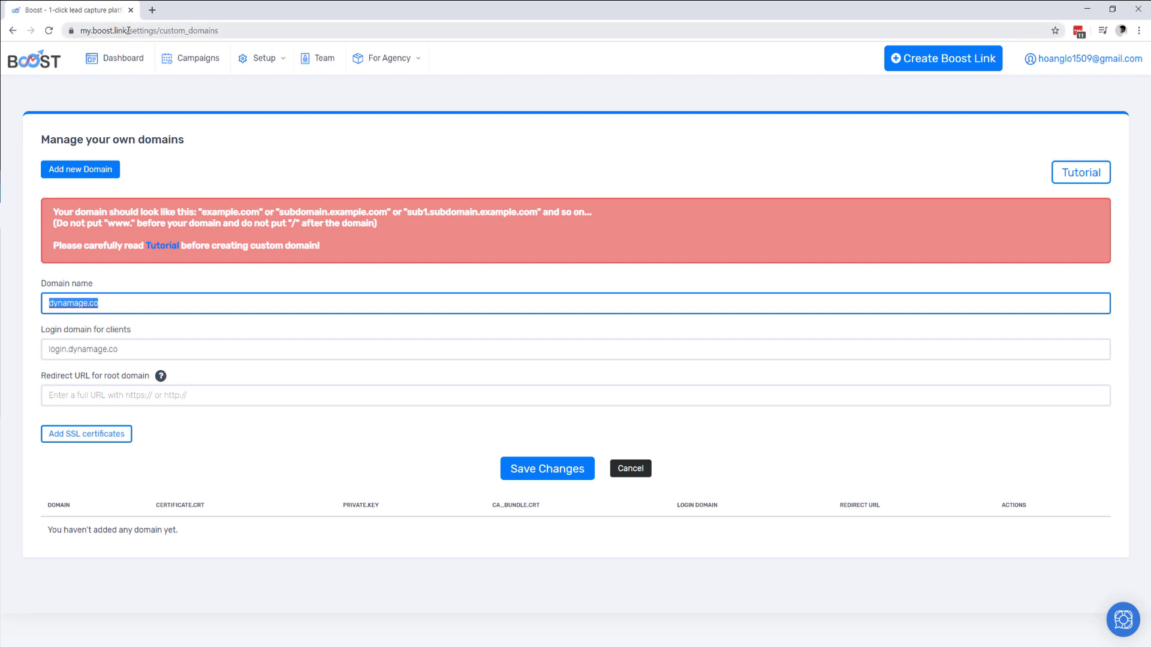
pyautogui.moveTo(129, 30); pyautogui.dragTo(66, 32)
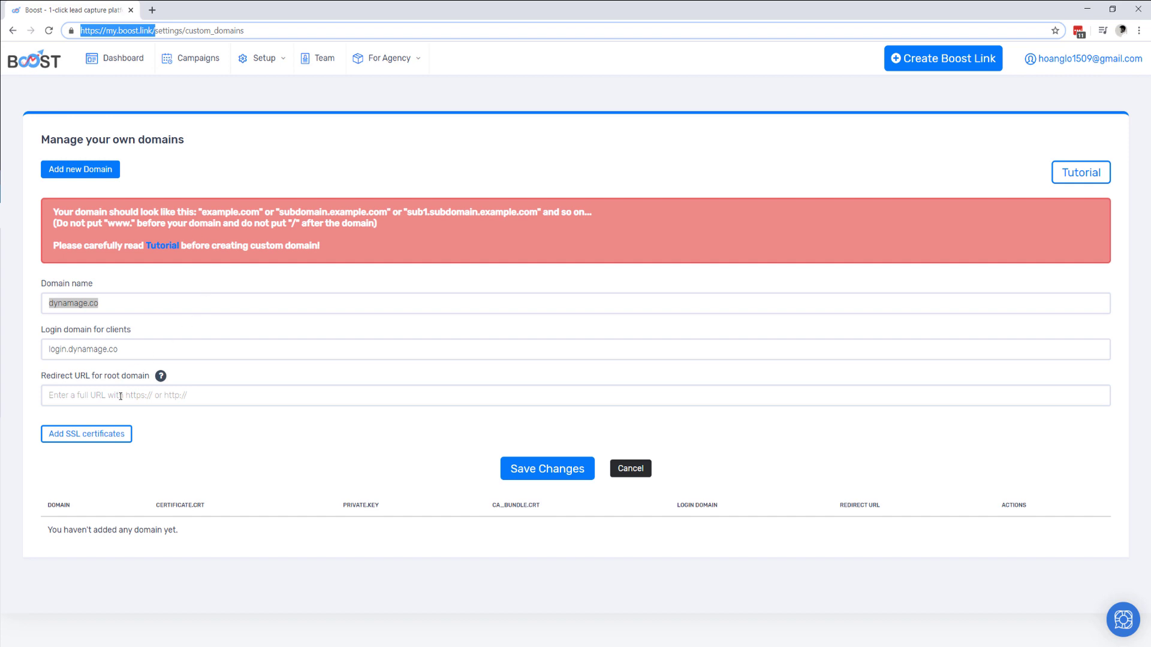
pyautogui.click(135, 303)
pyautogui.doubleClick(89, 297)
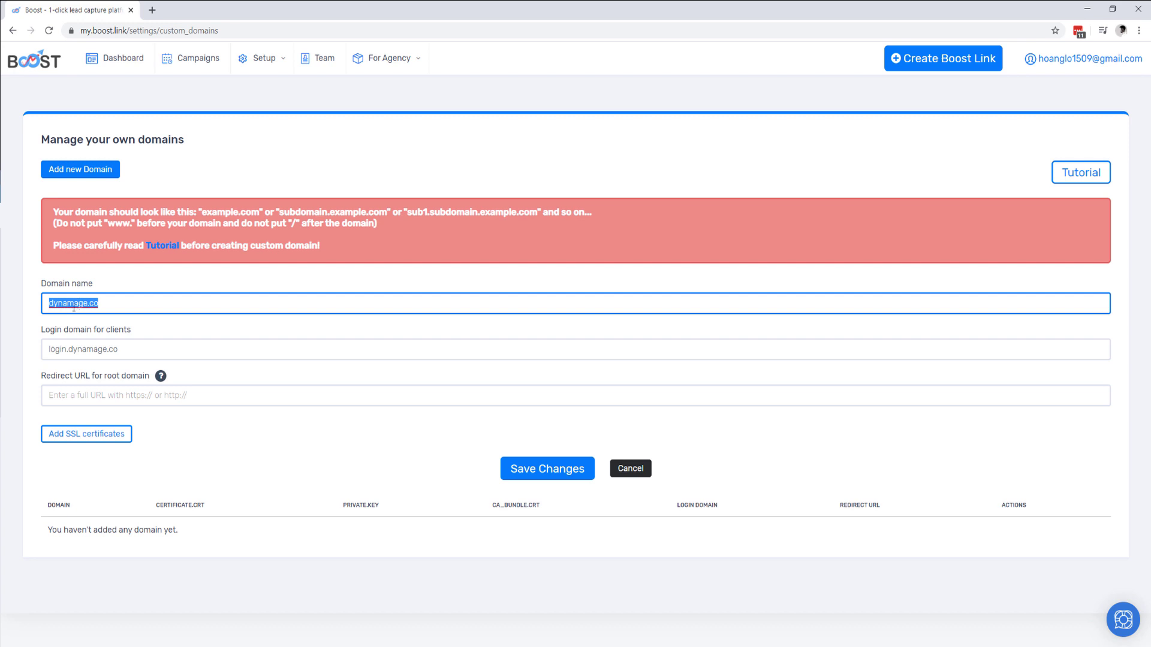
# - Try the prefixes "sub." and "link" as subdomains of dynamage.co in the Domain name field
pyautogui.click(51, 304)
pyautogui.write('sub.')
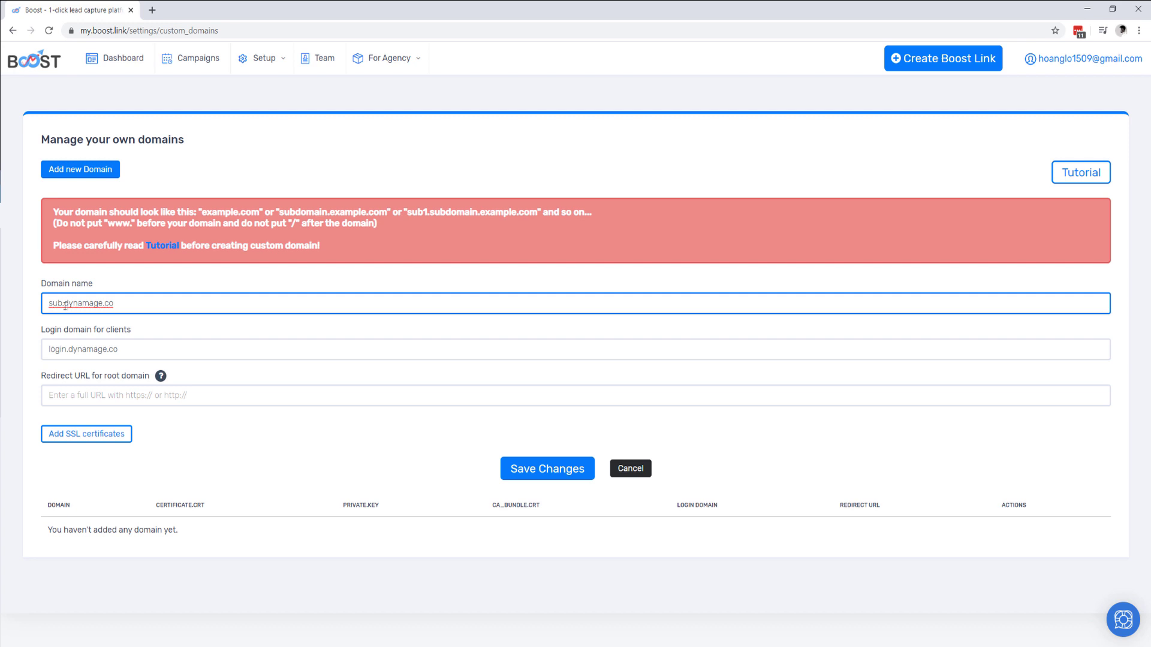
pyautogui.moveTo(64, 304); pyautogui.dragTo(118, 302)
pyautogui.click(64, 304)
pyautogui.moveTo(63, 304); pyautogui.dragTo(43, 301)
pyautogui.write('link')
# - Review the Cloudflare and CNAME options on the slide and the free SSL certificate link in the web tutorial
pyautogui.hotkey('alt', 'Tab')
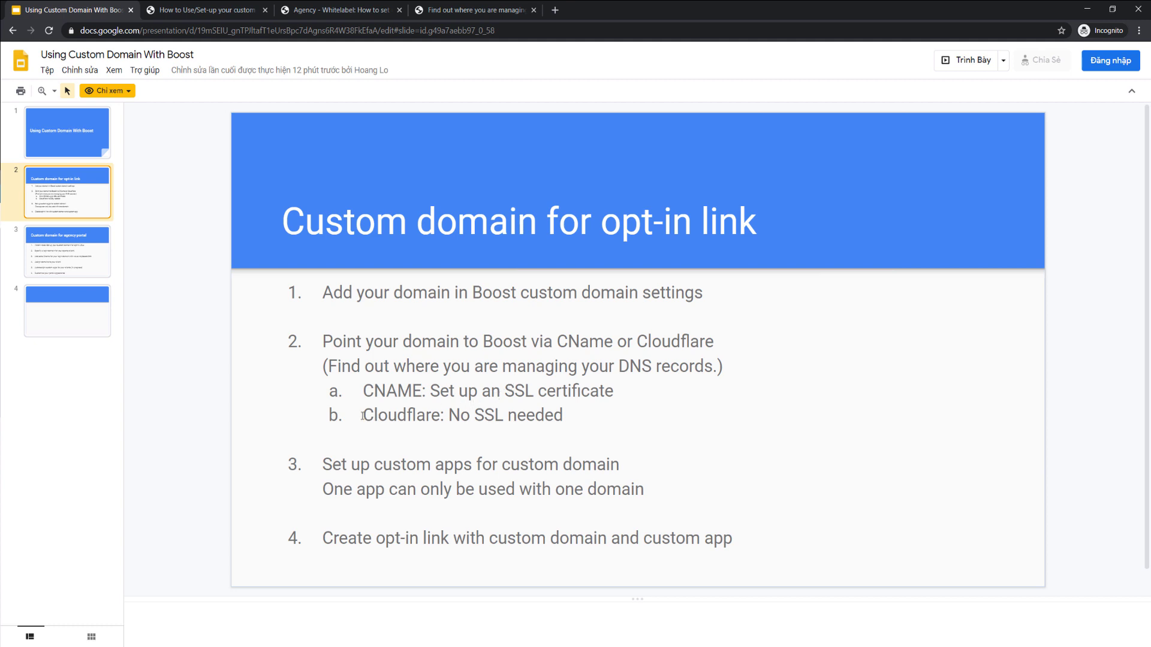
pyautogui.moveTo(362, 415); pyautogui.dragTo(440, 418)
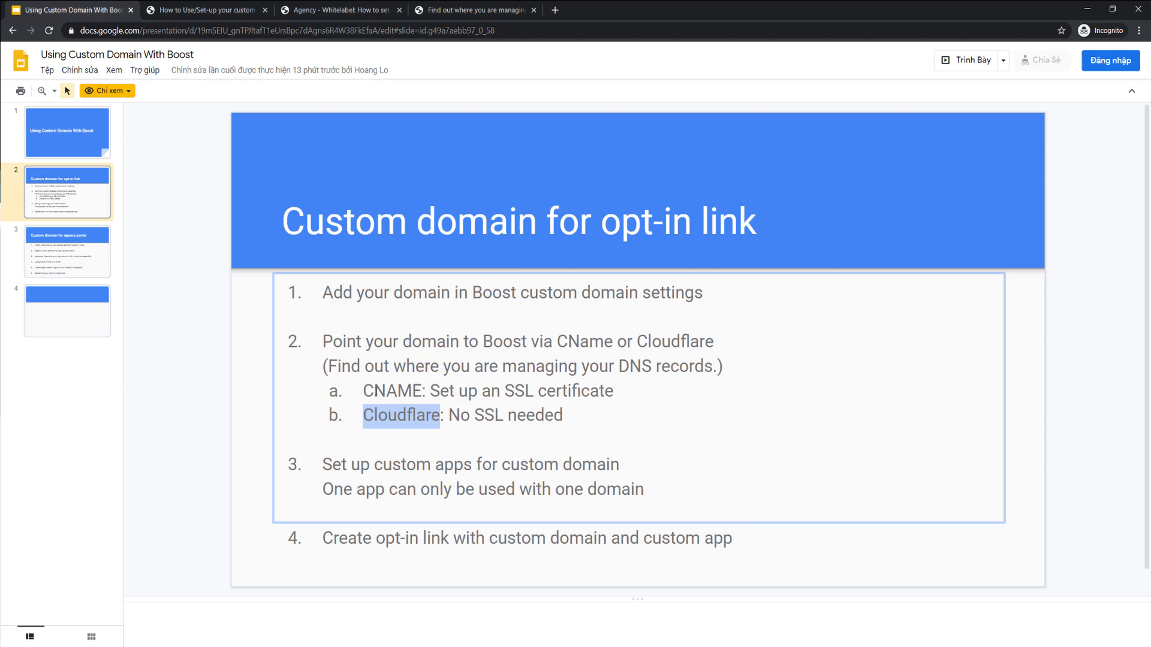
pyautogui.click(442, 390)
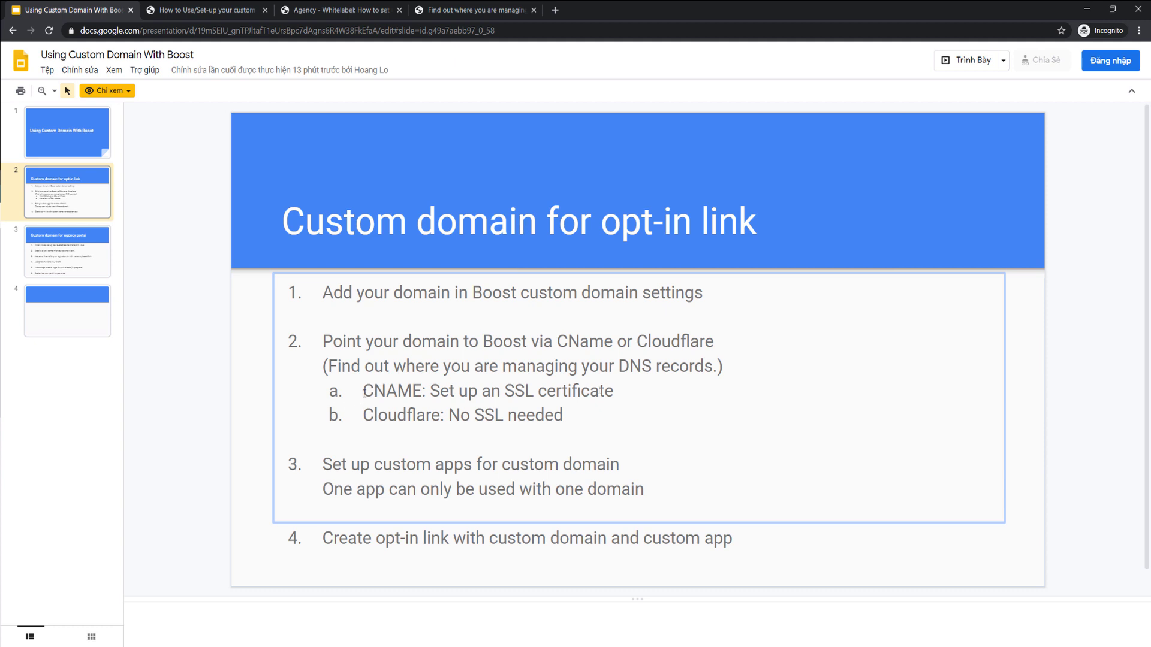
pyautogui.moveTo(432, 388); pyautogui.dragTo(618, 393)
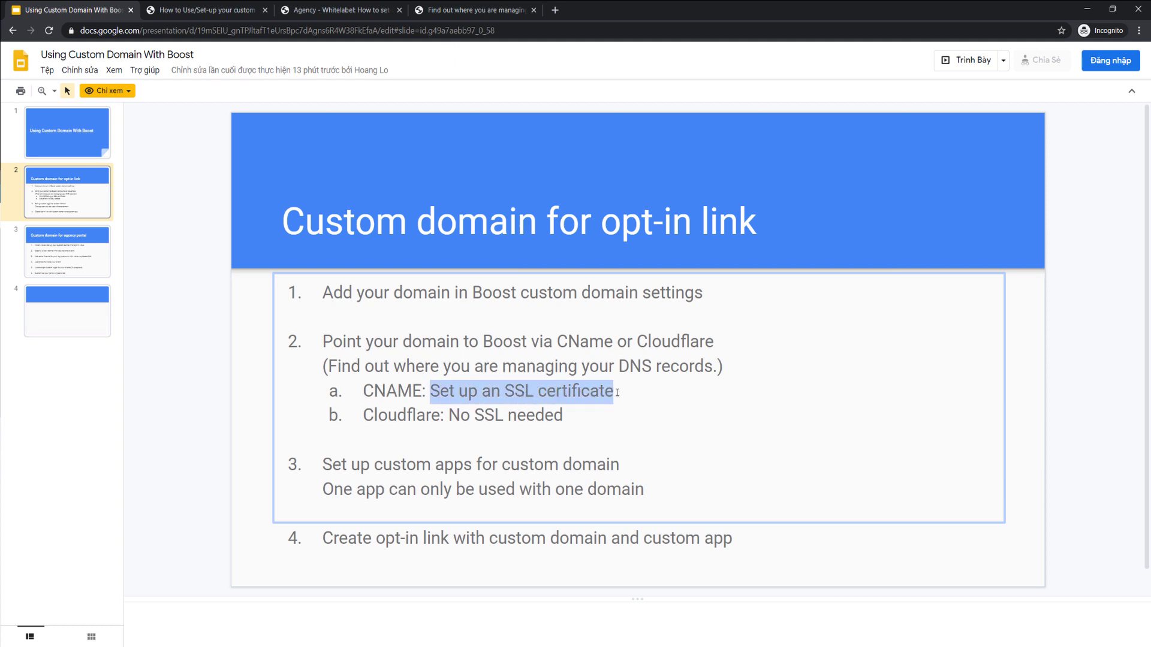
pyautogui.click(187, 8)
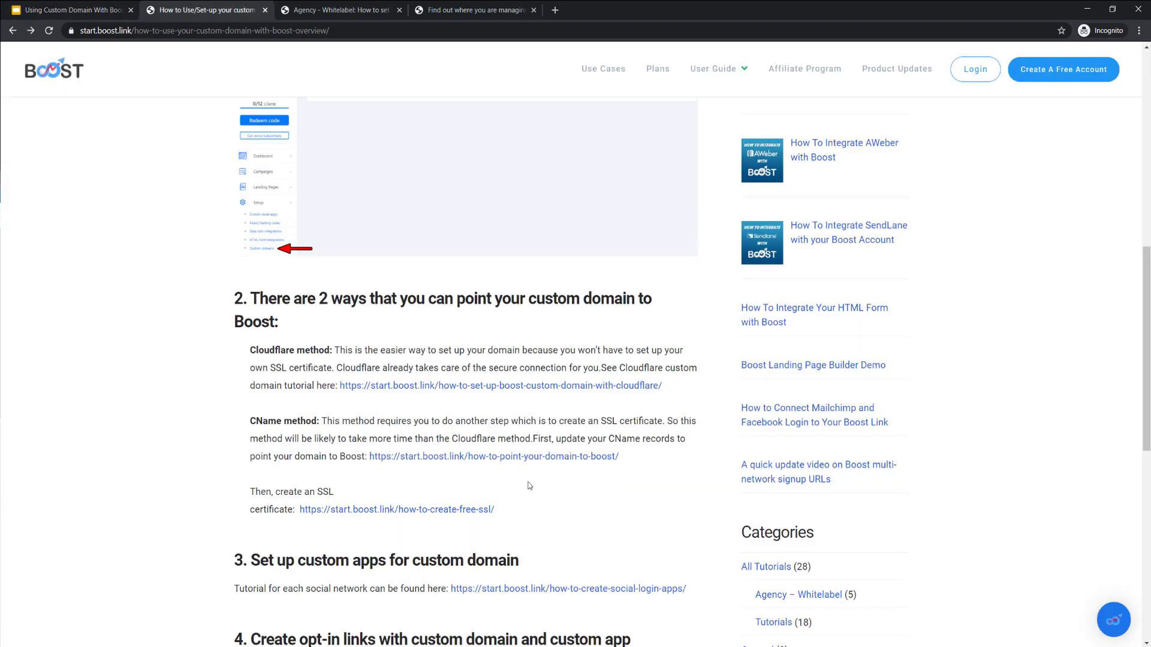
pyautogui.moveTo(249, 436); pyautogui.dragTo(356, 436)
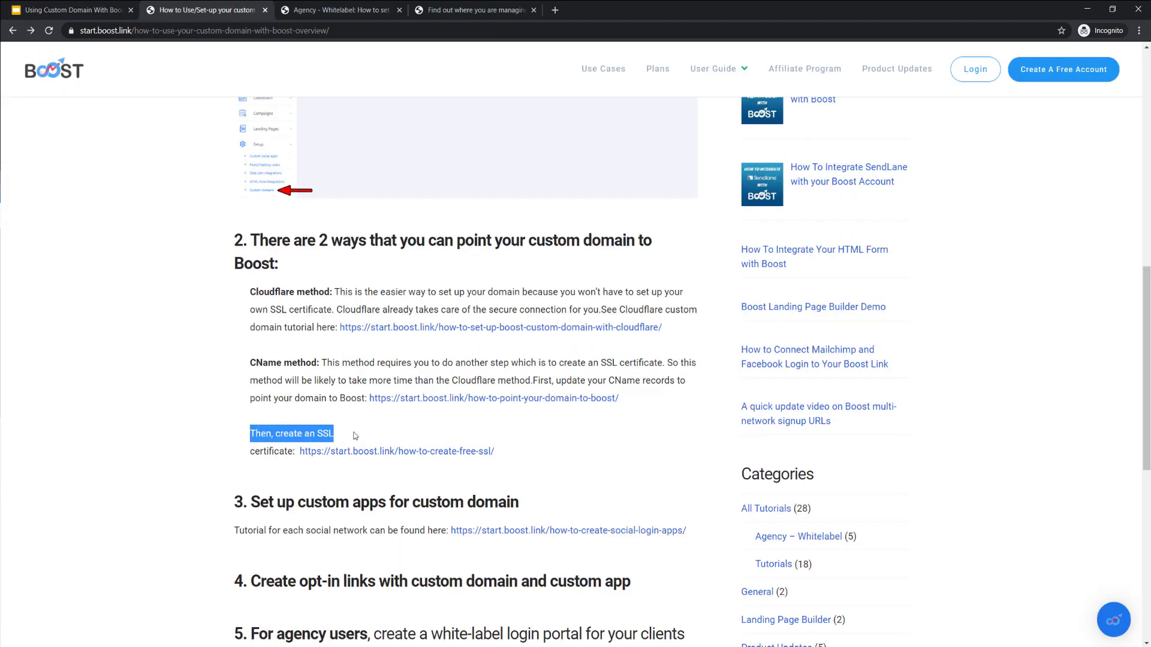
pyautogui.moveTo(561, 458); pyautogui.dragTo(299, 453)
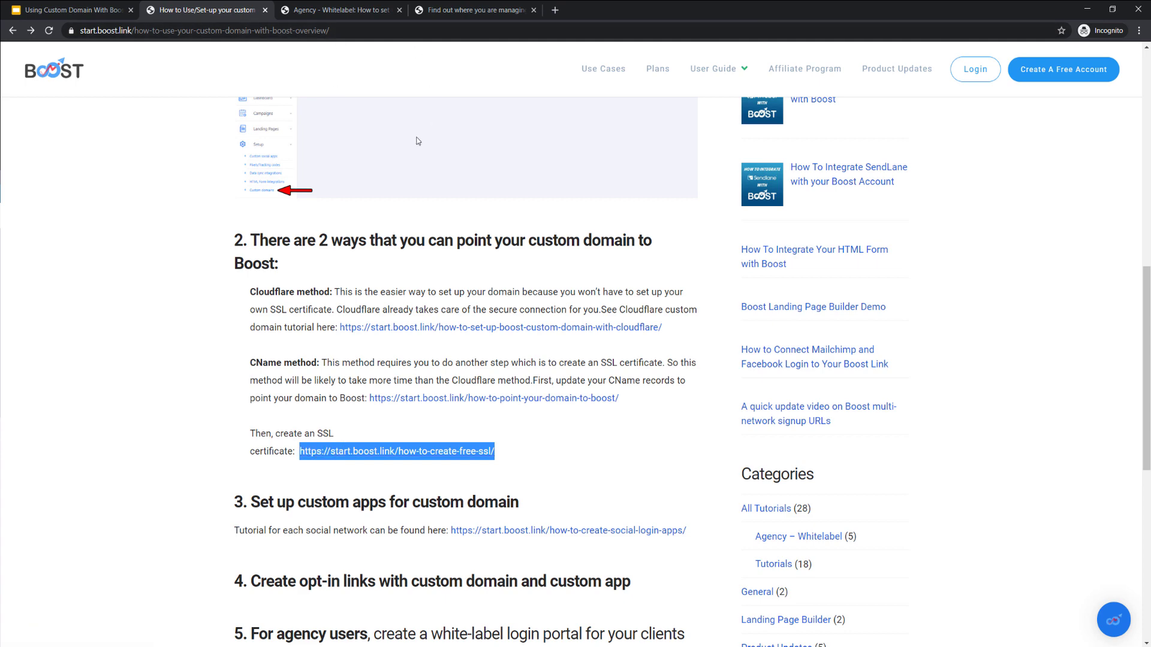
# - Show the SSL certificate fields in the Boost domain form and examine certificate.crt, private.key and ca_bundle.crt
pyautogui.hotkey('alt', 'Tab')
pyautogui.click(90, 433)
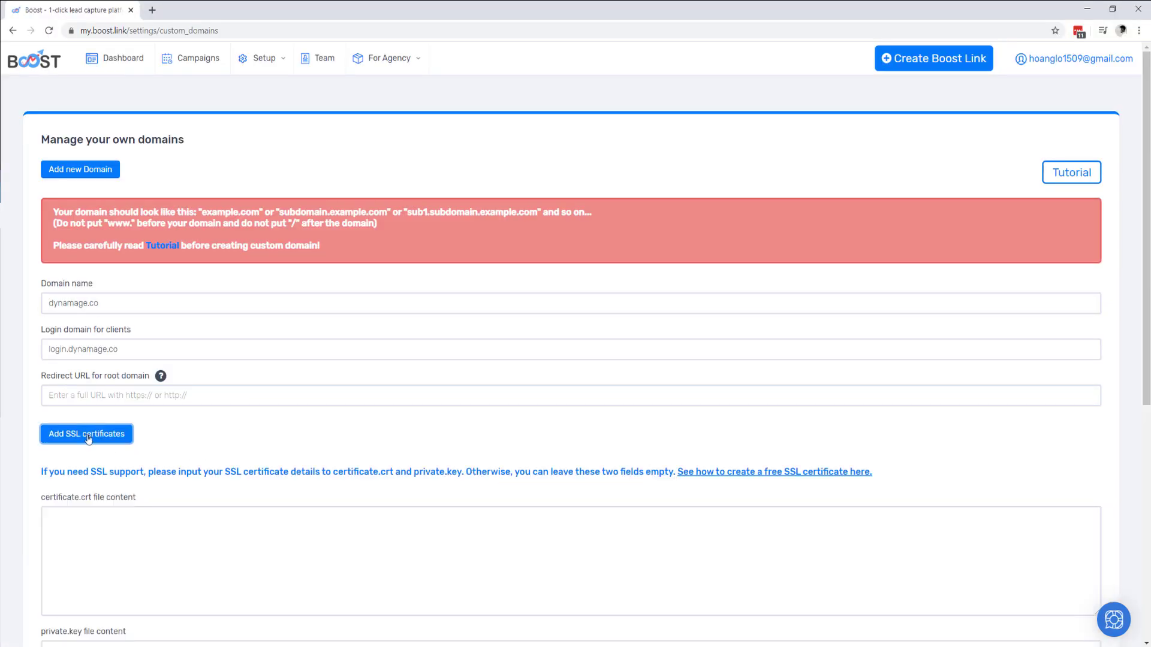
pyautogui.scroll(-1, 360, 446)
pyautogui.scroll(-1, 360, 446)
pyautogui.click(193, 394)
pyautogui.scroll(-2, 288, 439)
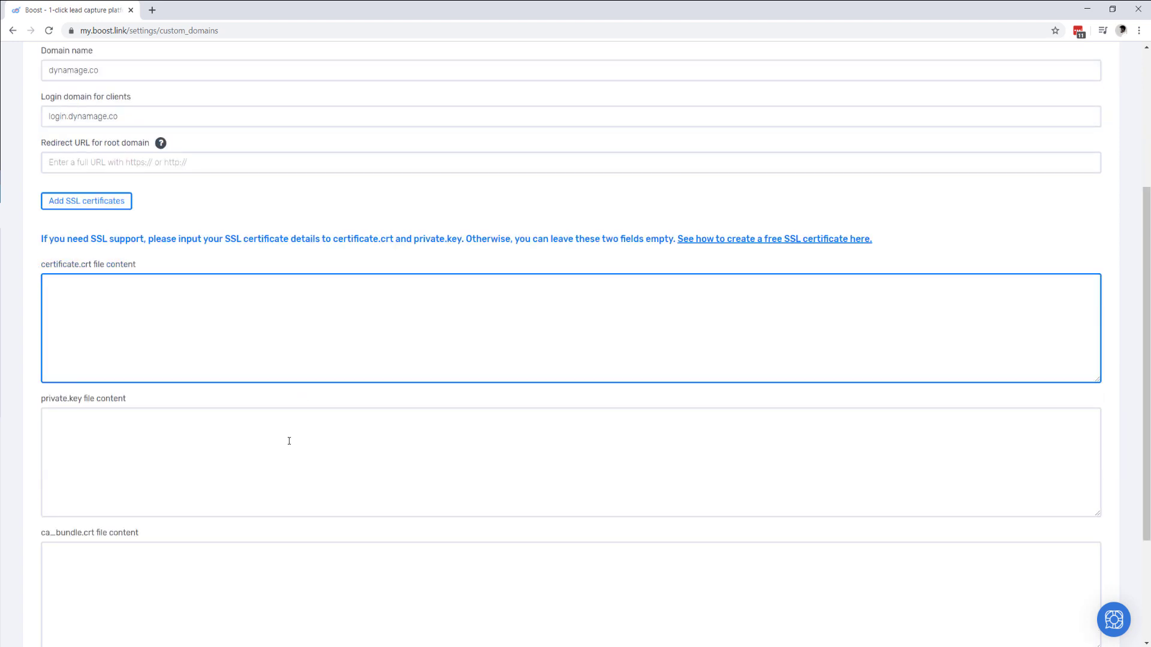
pyautogui.click(279, 480)
pyautogui.scroll(-2, 270, 492)
pyautogui.click(260, 501)
pyautogui.scroll(2, 260, 501)
pyautogui.click(390, 375)
pyautogui.scroll(-1, 397, 395)
pyautogui.scroll(2, 397, 395)
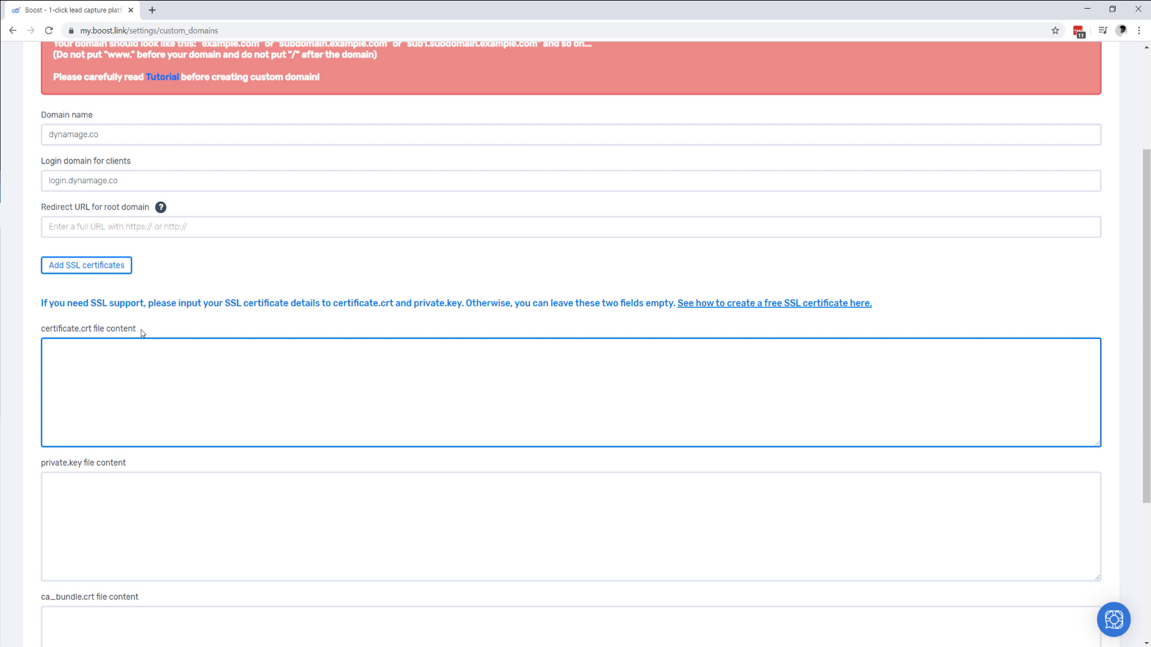
pyautogui.scroll(-2, 592, 392)
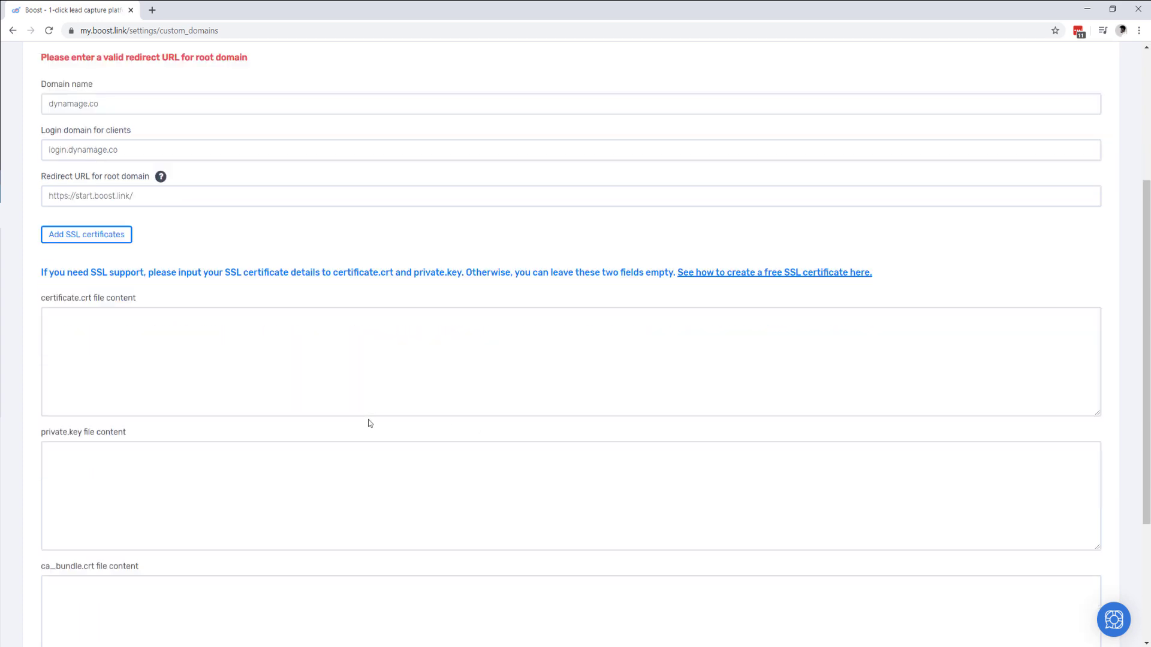
pyautogui.scroll(-1, 578, 480)
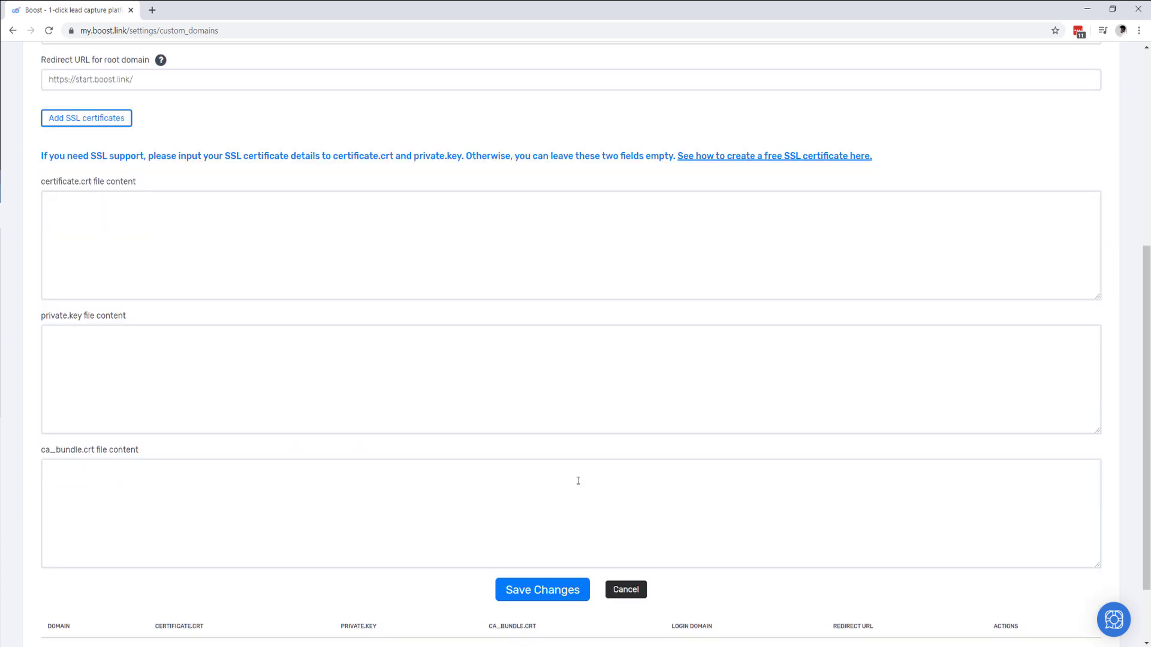
pyautogui.click(557, 590)
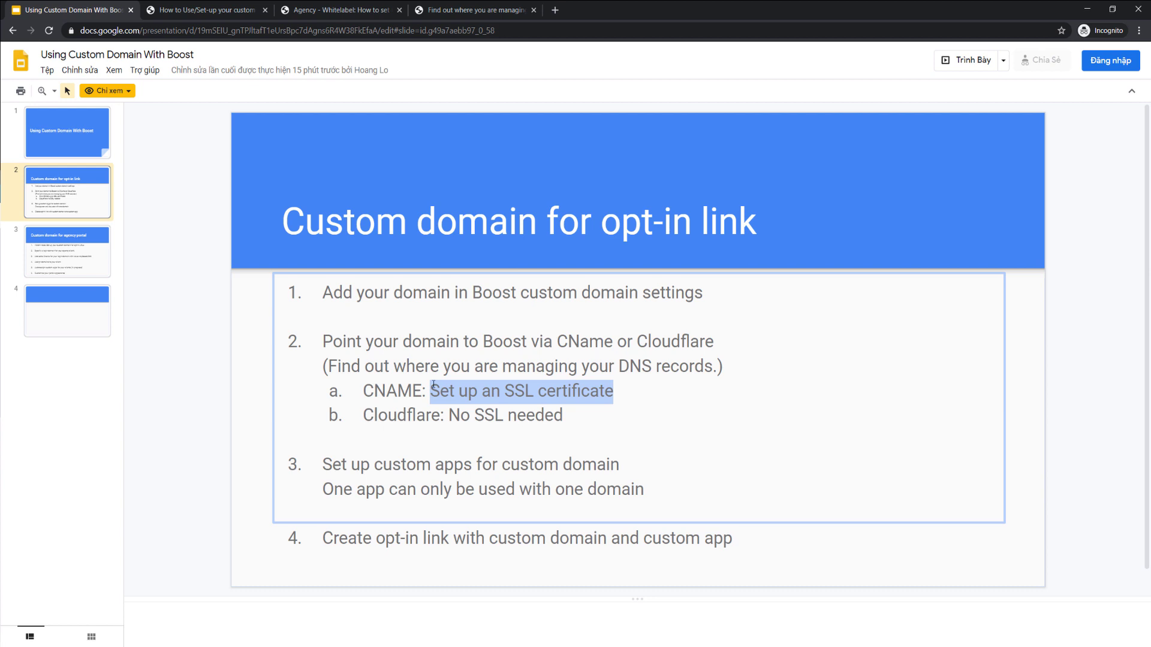
# - Return to the opt-in link slide and review the CNAME method under the domain-pointing item
pyautogui.click(433, 387)
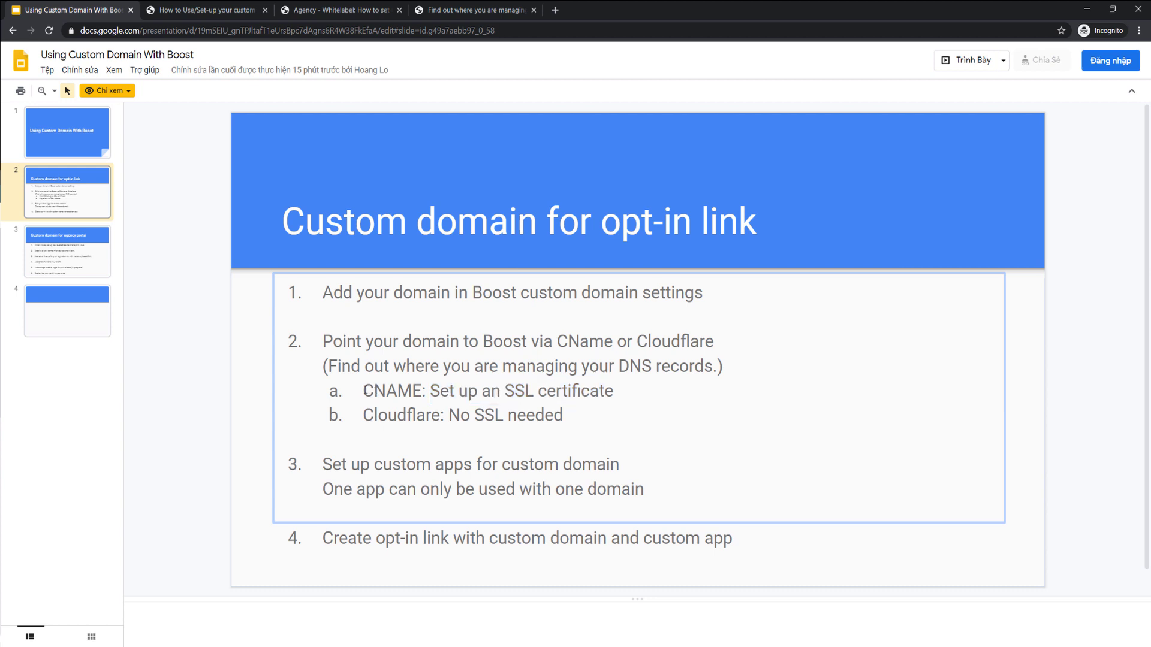
pyautogui.moveTo(363, 391); pyautogui.dragTo(441, 391)
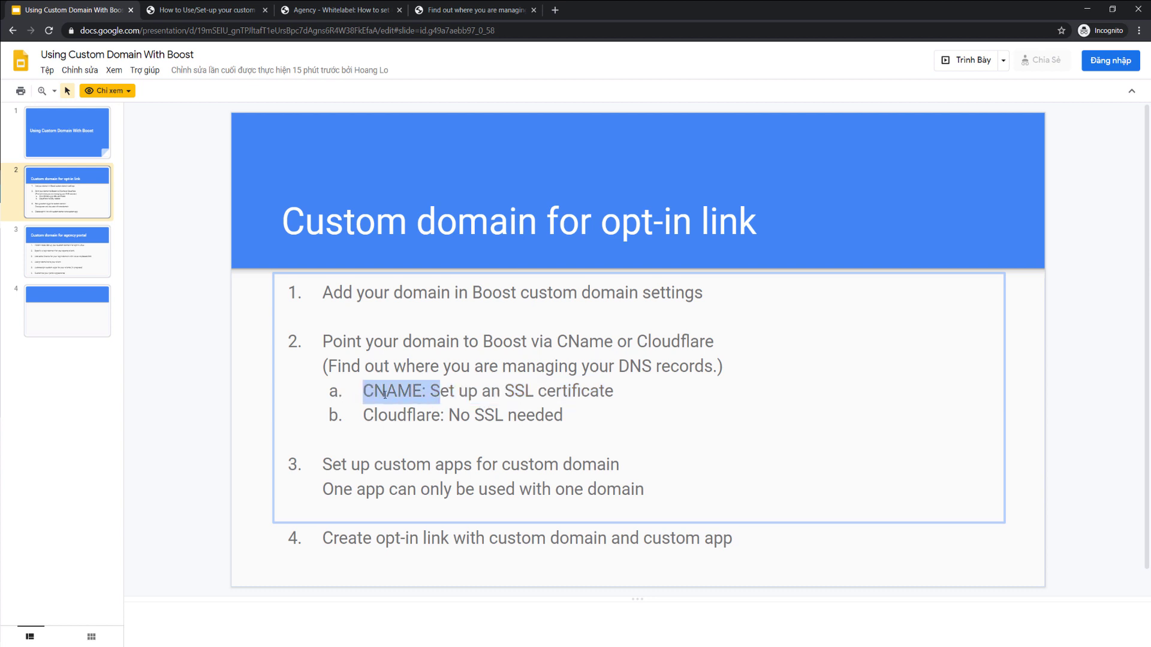
pyautogui.click(419, 399)
pyautogui.moveTo(424, 391); pyautogui.dragTo(374, 391)
pyautogui.click(451, 353)
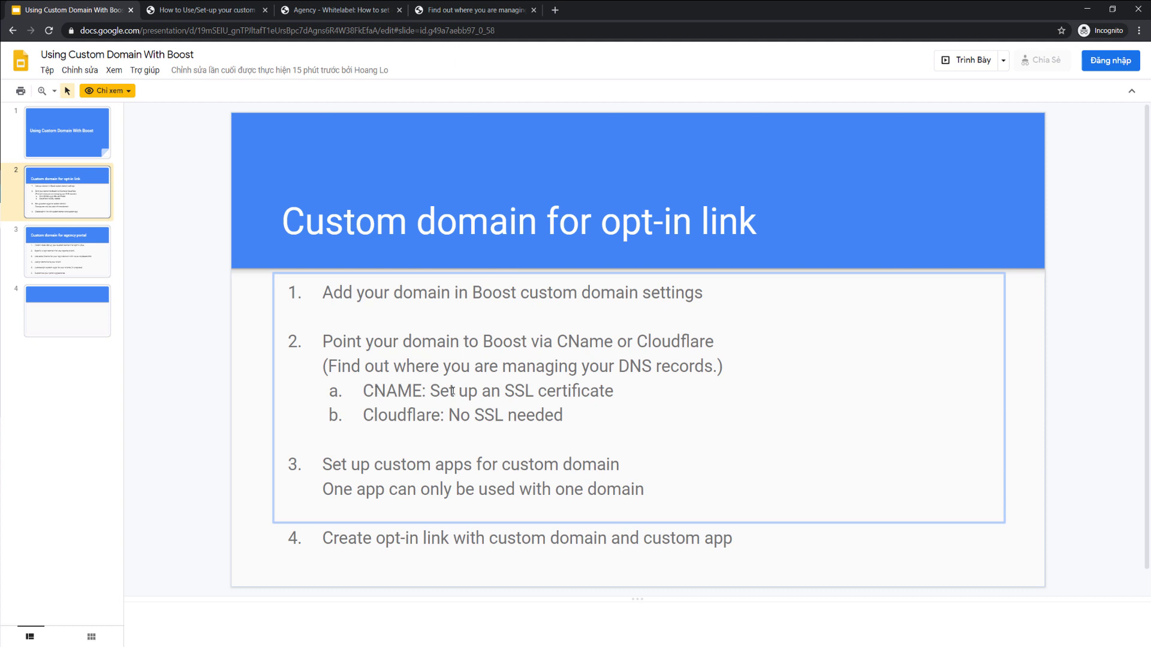
# - Review the slide's SSL certificate requirement for CNAME and the note about finding where the DNS records are managed
pyautogui.moveTo(613, 391); pyautogui.dragTo(439, 391)
pyautogui.click(655, 344)
pyautogui.moveTo(370, 361); pyautogui.dragTo(709, 372)
# - Open the tutorial on finding where DNS records are managed and examine Case 1 about the domain registrar
pyautogui.click(454, 7)
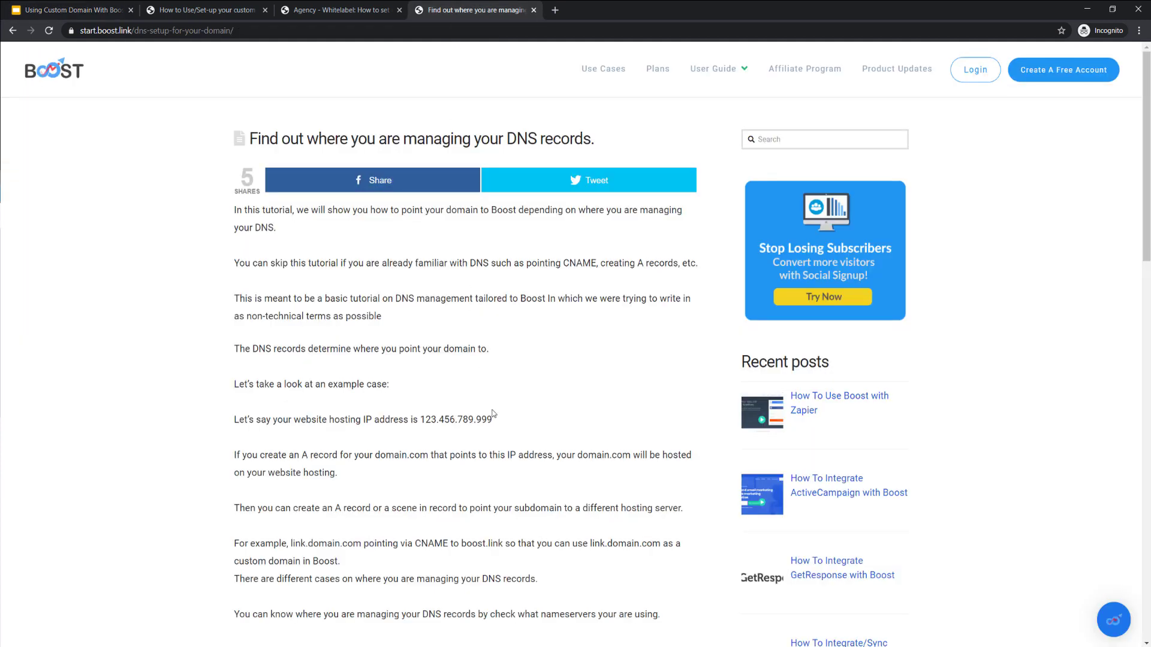
pyautogui.scroll(-2, 372, 308)
pyautogui.scroll(2, 371, 312)
pyautogui.scroll(-6, 459, 338)
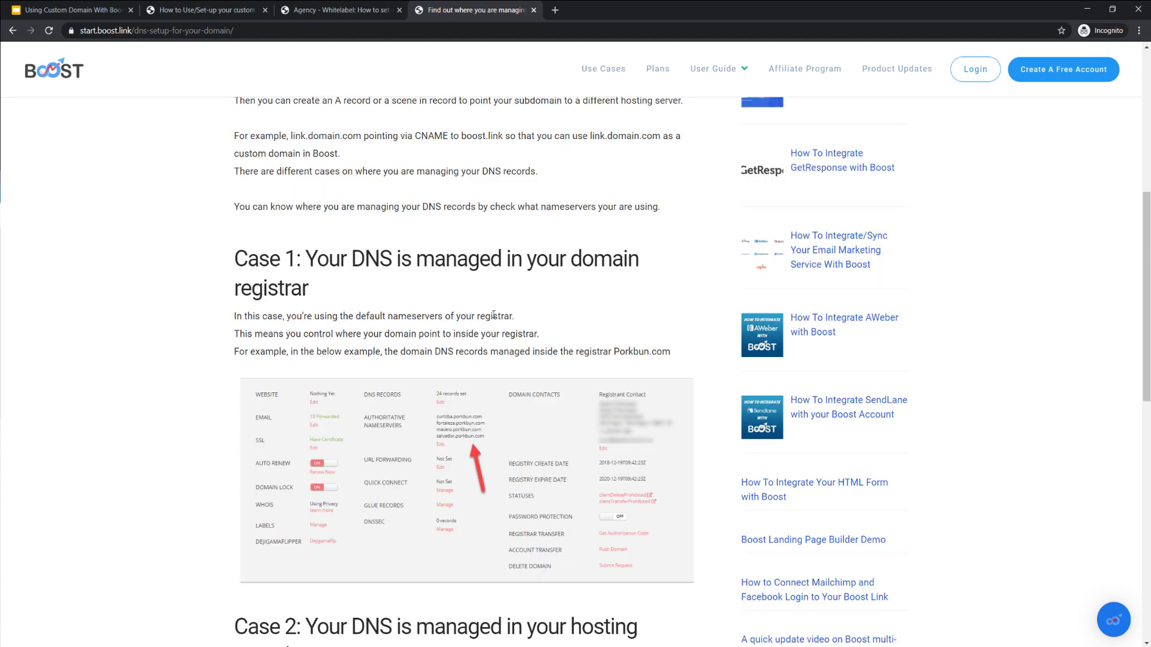
pyautogui.scroll(1, 491, 307)
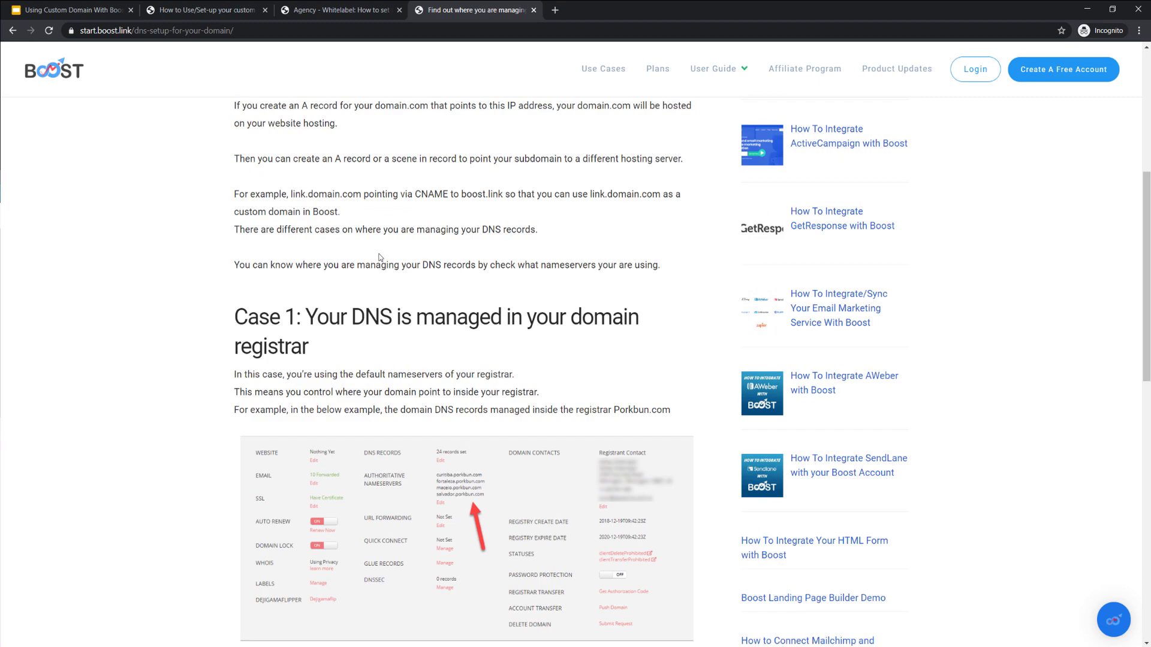
pyautogui.scroll(1, 394, 323)
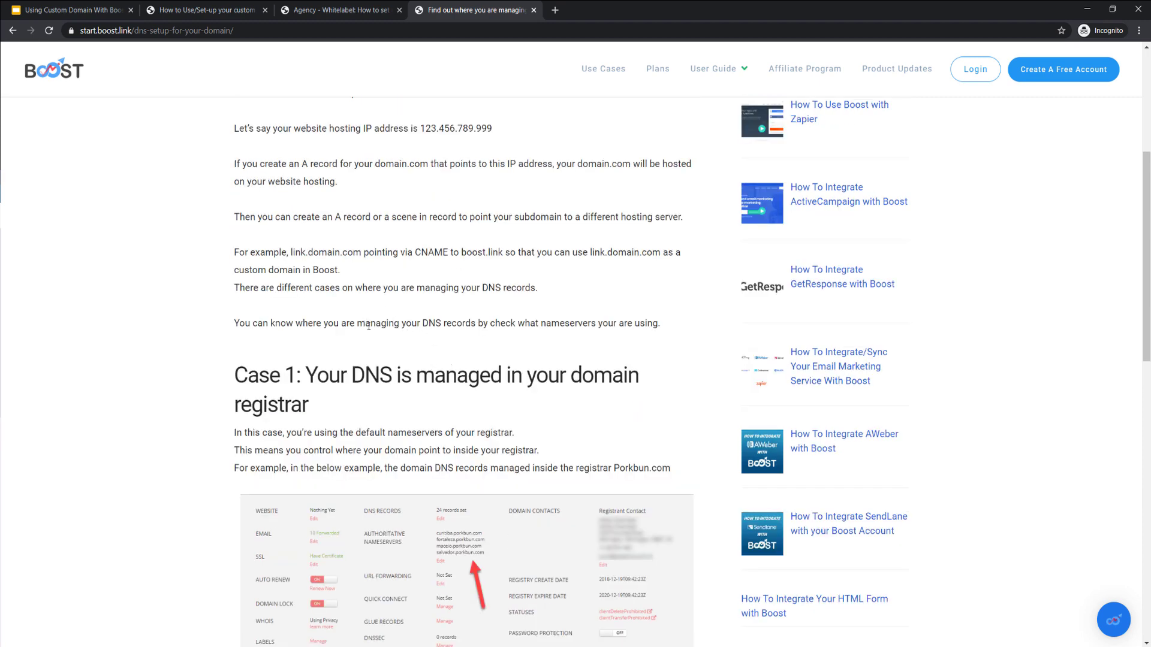
pyautogui.scroll(-3, 501, 350)
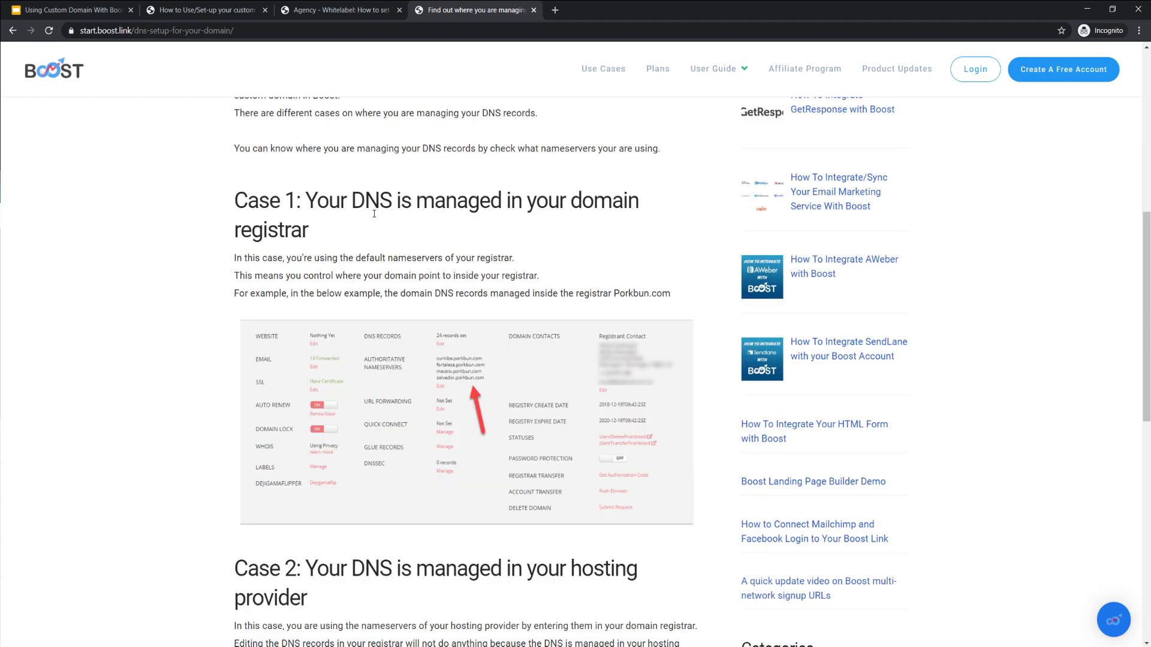
pyautogui.moveTo(575, 205); pyautogui.dragTo(372, 239)
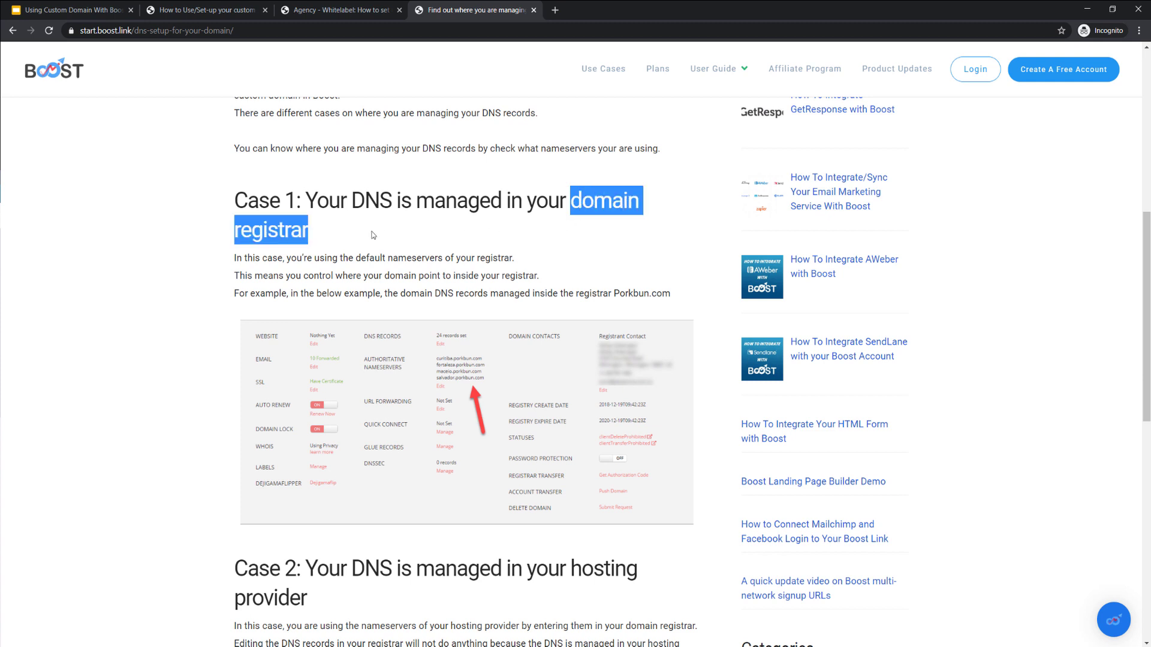
pyautogui.click(360, 243)
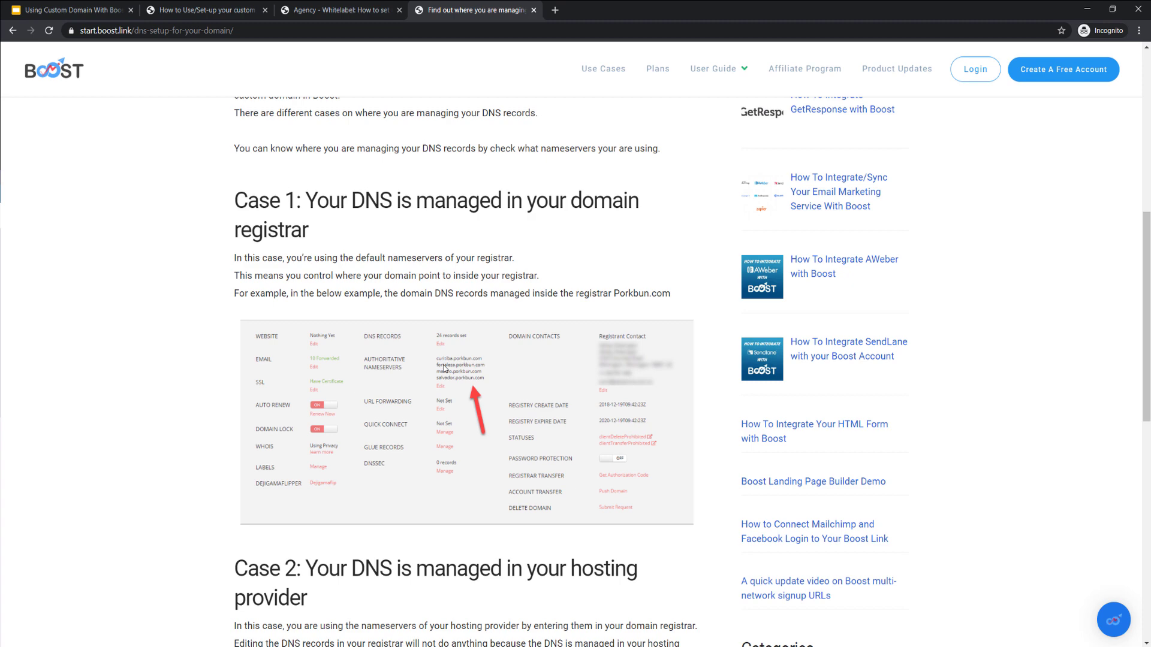
# - Read the tutorial's introduction on what DNS records determine and its example of an A record pointing to a hosting IP address
pyautogui.scroll(8, 265, 351)
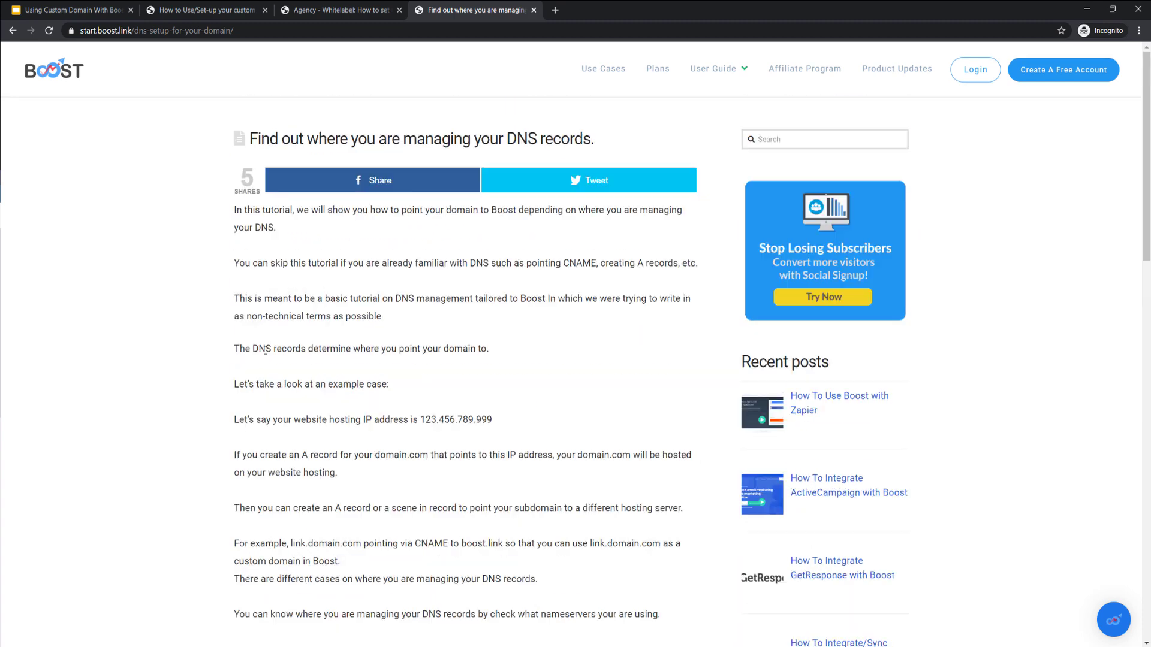
pyautogui.moveTo(238, 347); pyautogui.dragTo(487, 348)
pyautogui.click(552, 400)
pyautogui.scroll(-1, 552, 401)
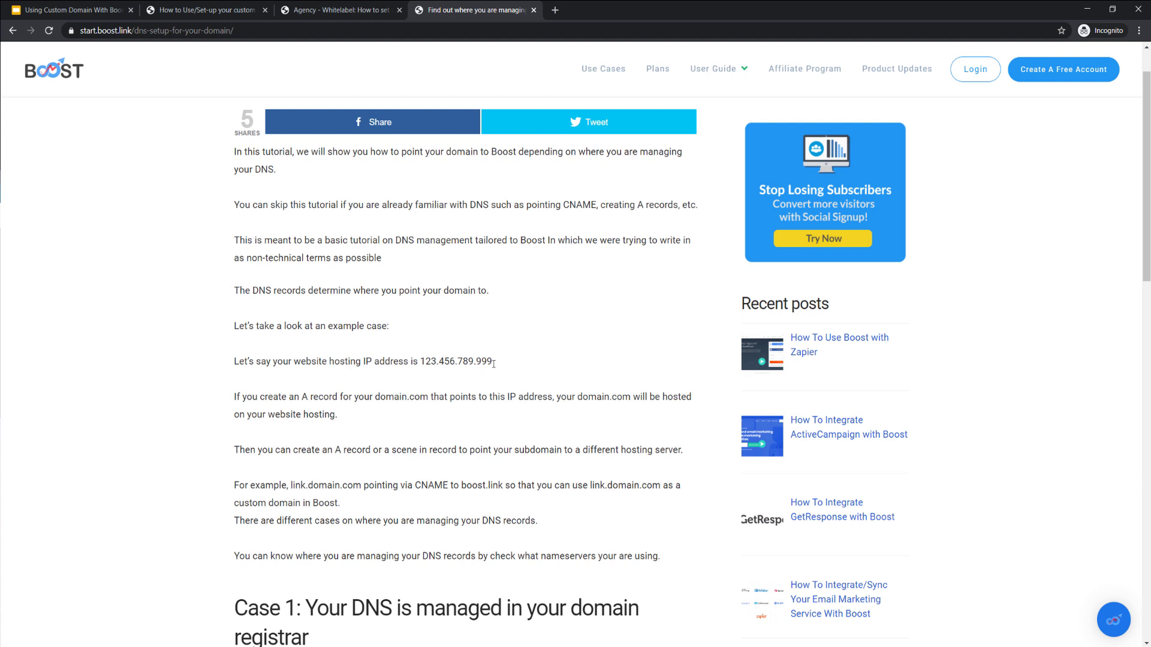
pyautogui.moveTo(501, 365); pyautogui.dragTo(419, 362)
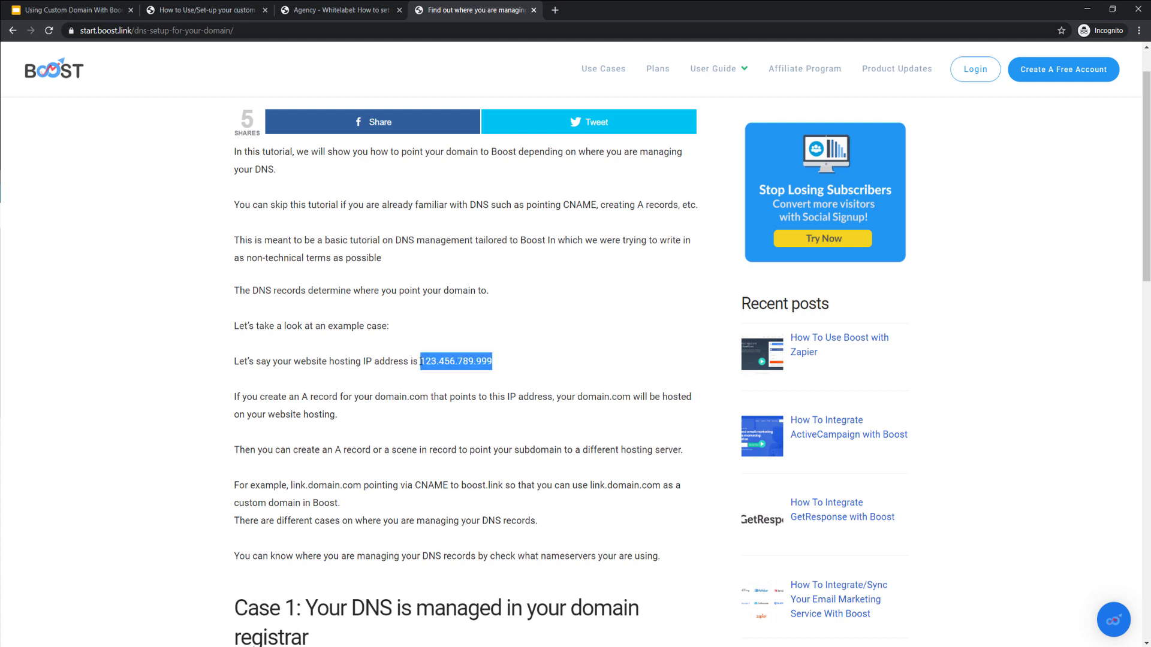
pyautogui.scroll(-1, 419, 393)
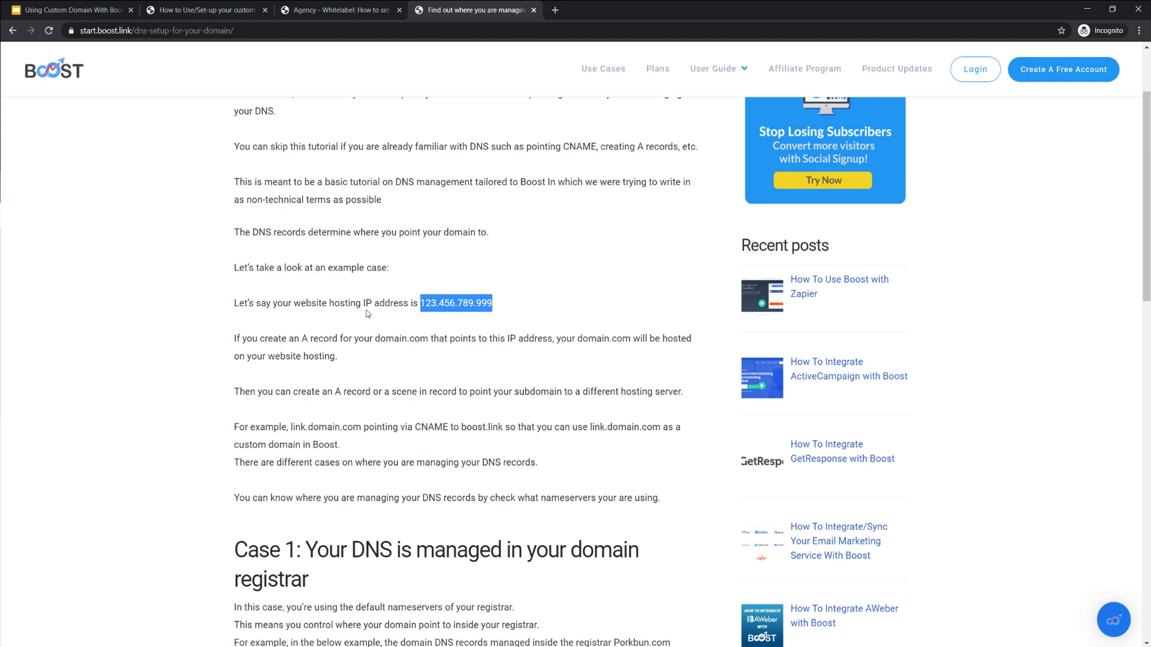
pyautogui.moveTo(336, 339); pyautogui.dragTo(301, 340)
pyautogui.click(304, 340)
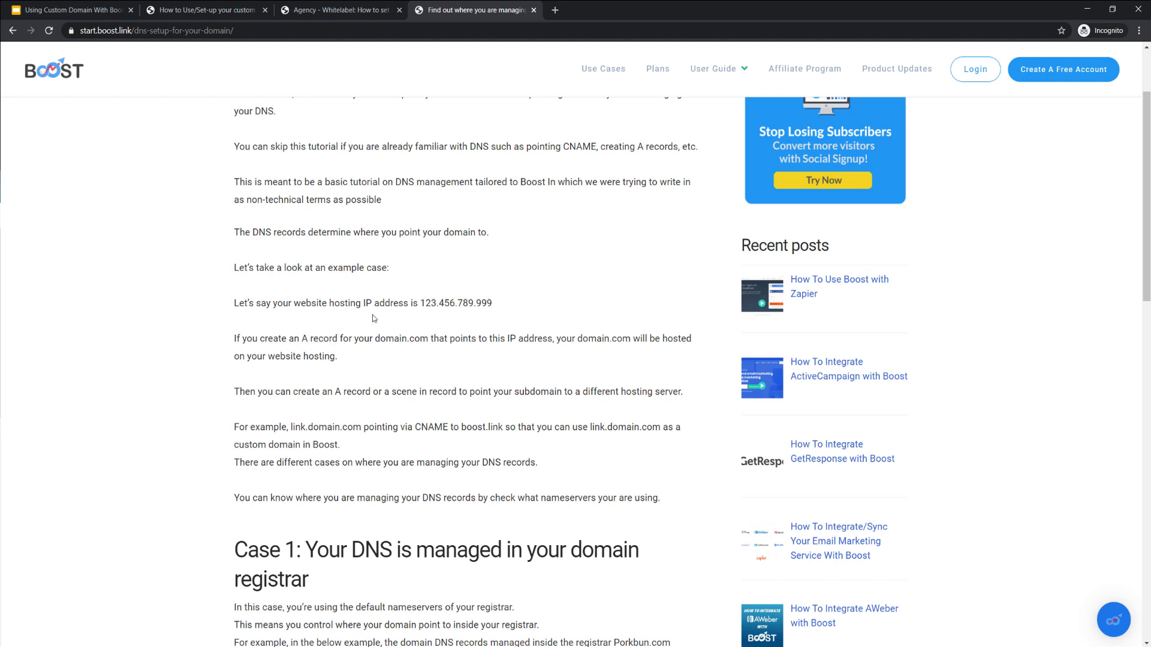
pyautogui.moveTo(545, 339); pyautogui.dragTo(438, 344)
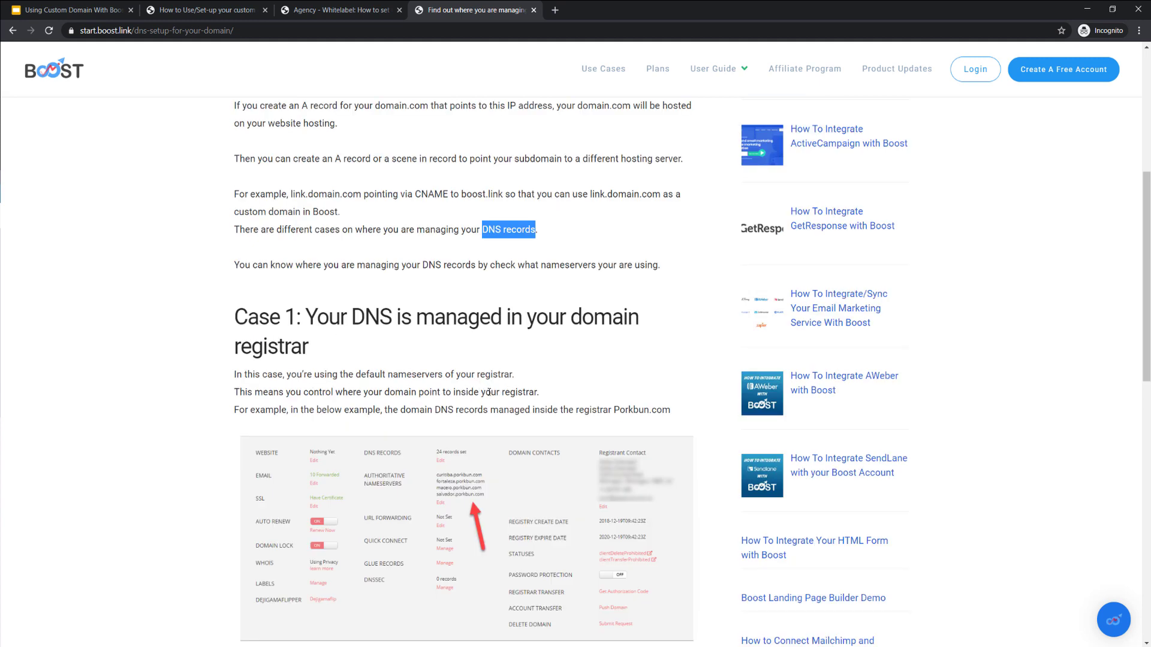
# - Highlight the domain registrar wording in the Case 1 heading of the DNS tutorial
pyautogui.scroll(-2, 495, 400)
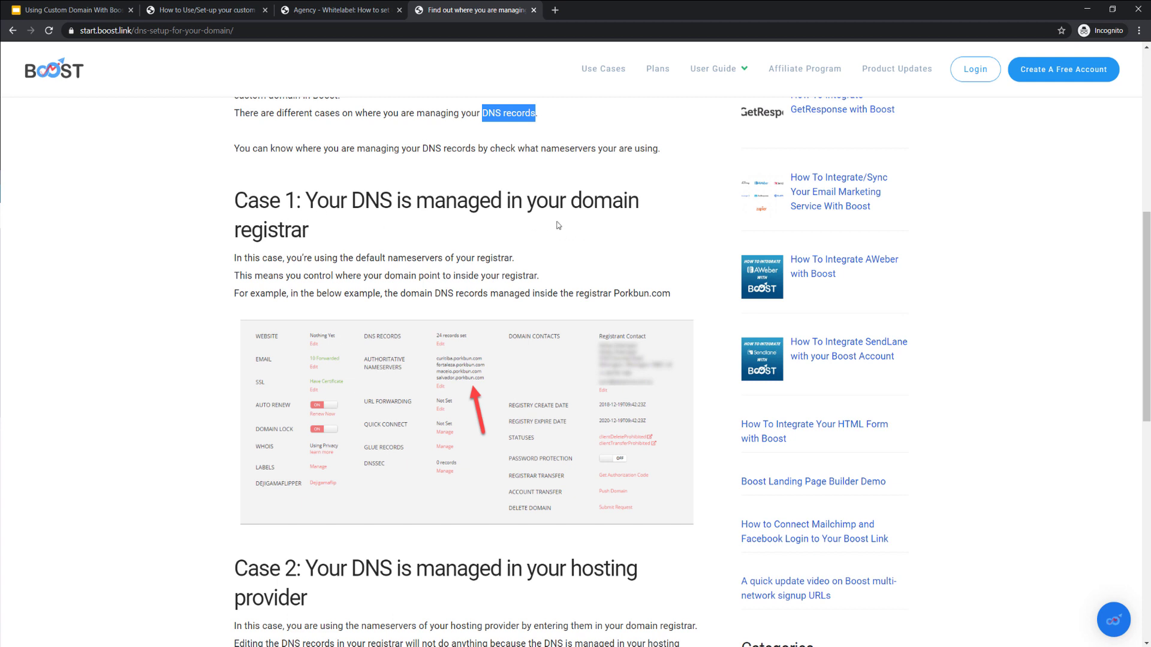
pyautogui.click(328, 236)
pyautogui.moveTo(339, 233); pyautogui.dragTo(580, 202)
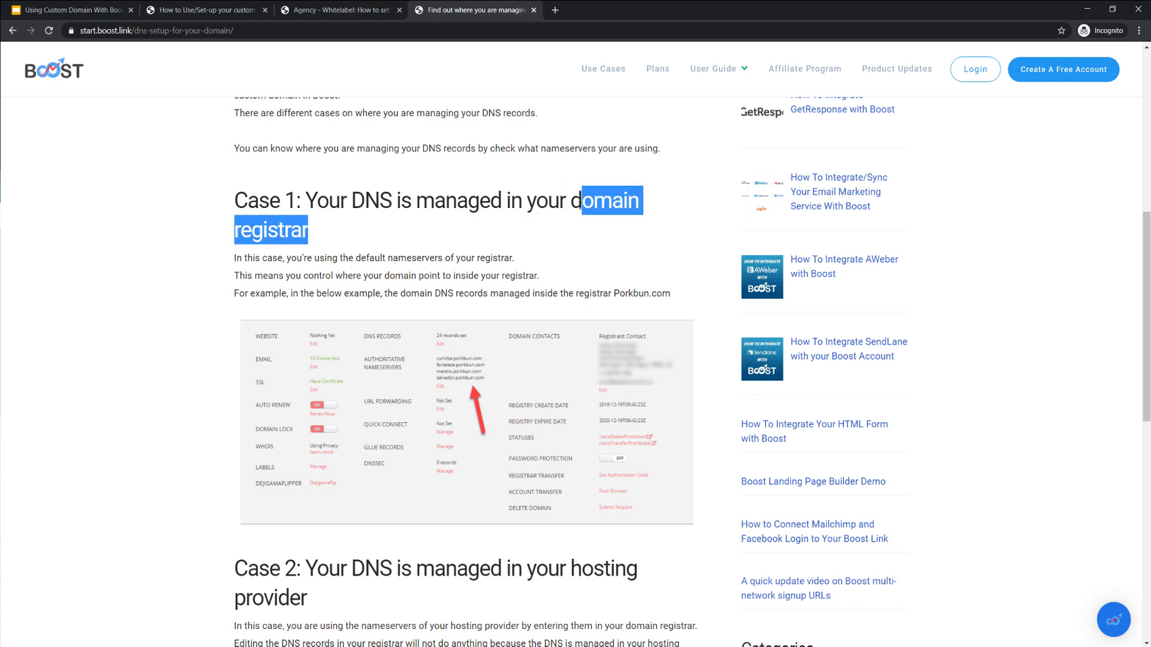
# - Examine Case 2 of the DNS tutorial, covering DNS managed in the hosting provider through the provider's nameservers
pyautogui.scroll(-4, 557, 260)
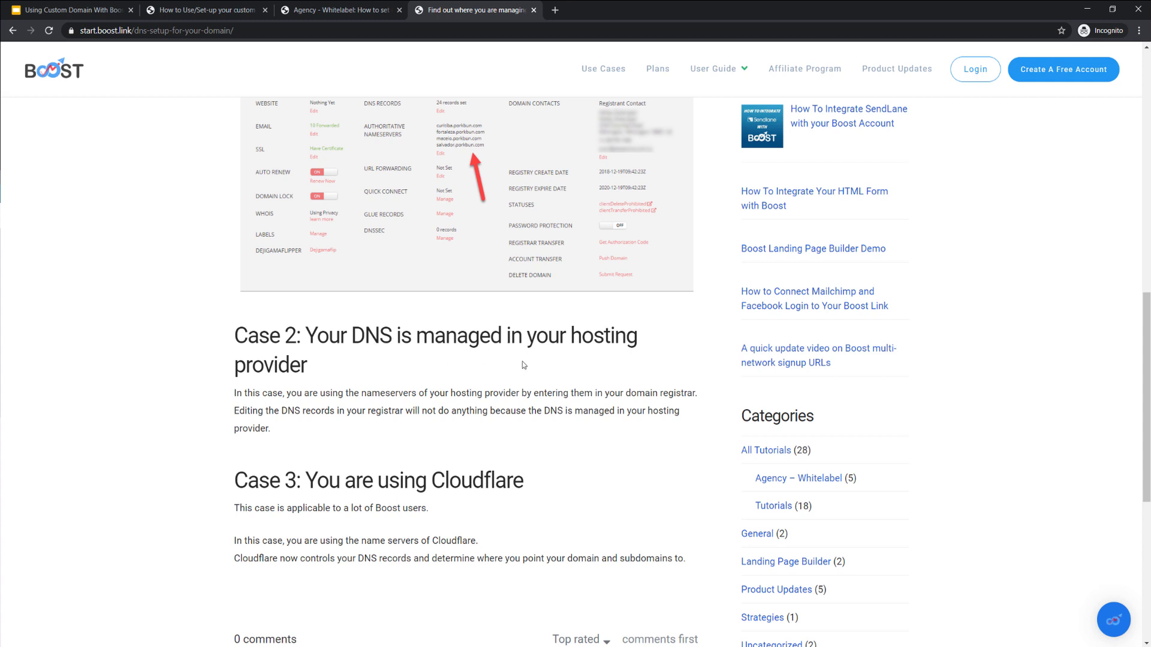
pyautogui.moveTo(571, 372); pyautogui.dragTo(570, 334)
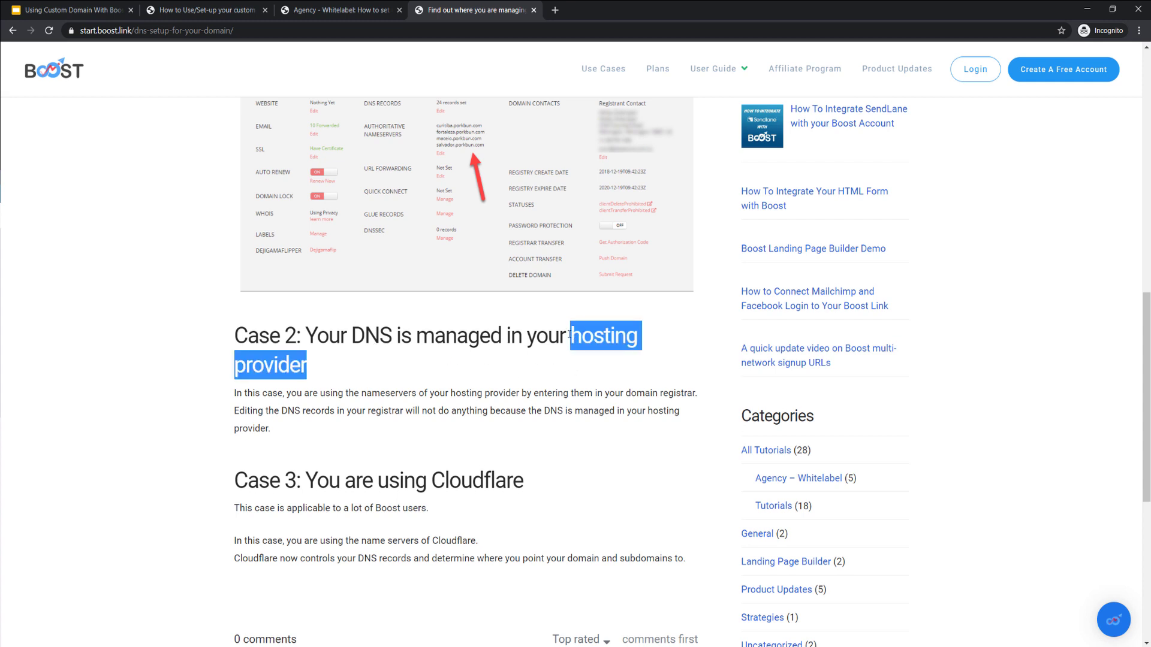
pyautogui.click(456, 373)
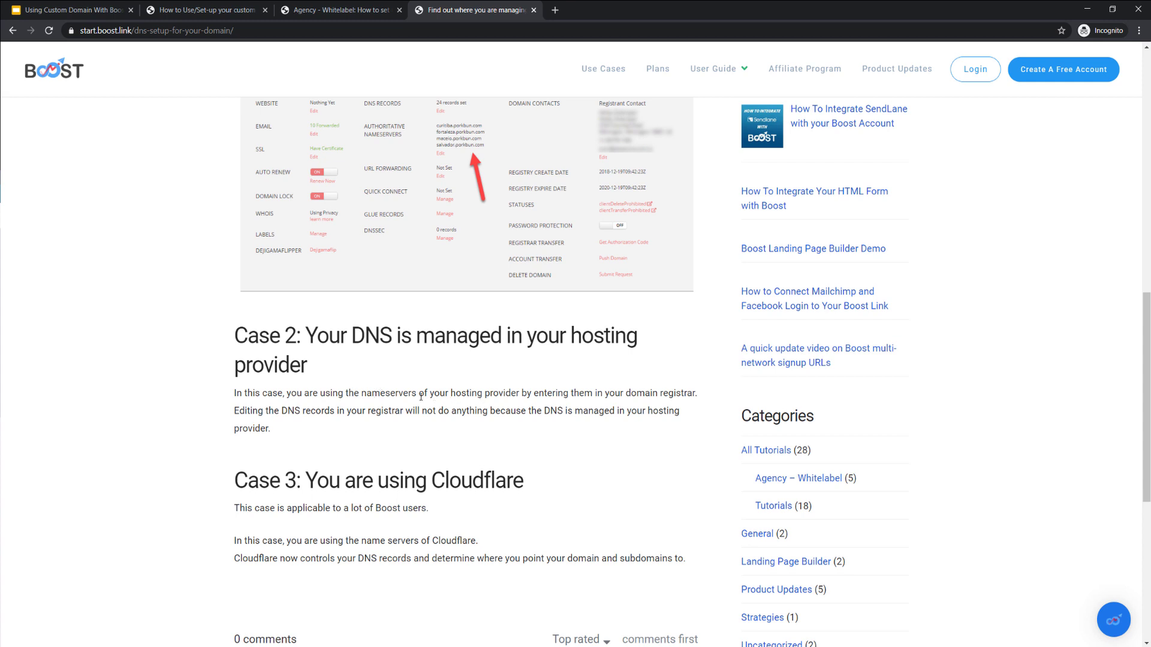
pyautogui.moveTo(419, 396); pyautogui.dragTo(354, 396)
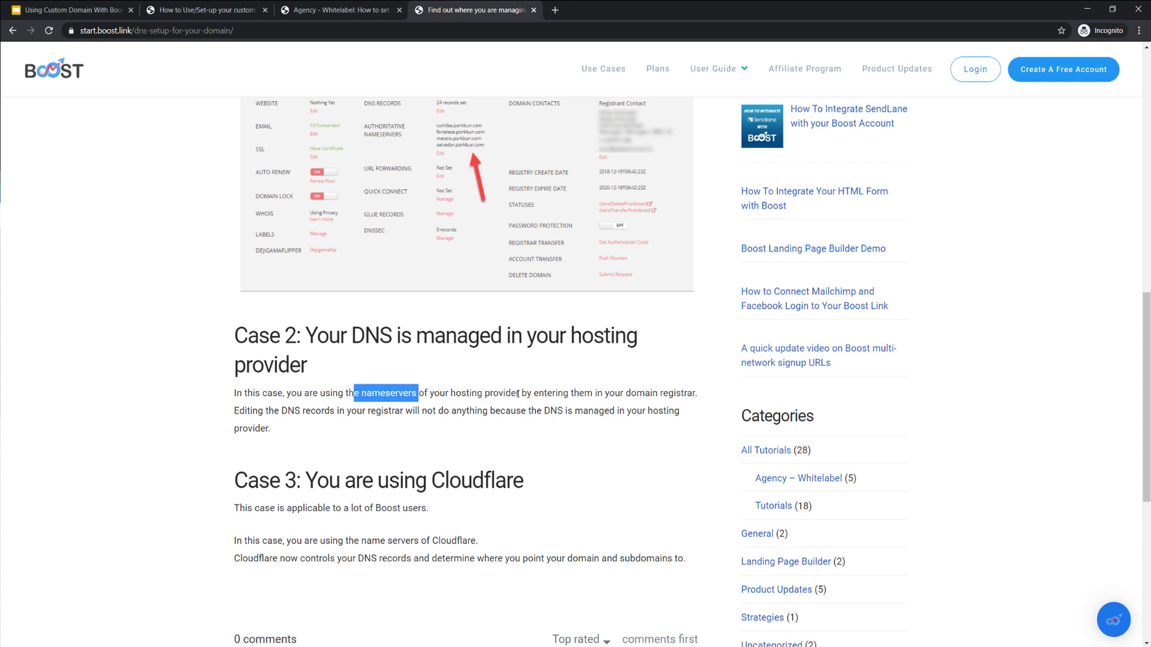
pyautogui.moveTo(517, 394); pyautogui.dragTo(365, 395)
pyautogui.click(412, 423)
pyautogui.scroll(1, 412, 423)
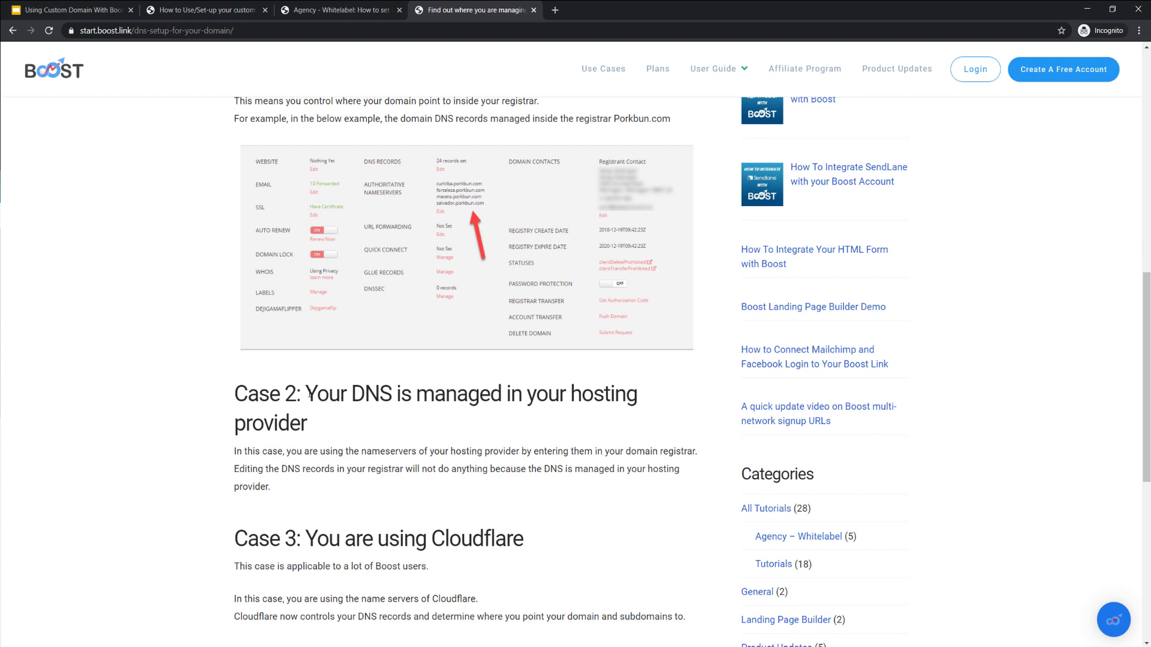
pyautogui.moveTo(308, 394); pyautogui.dragTo(359, 420)
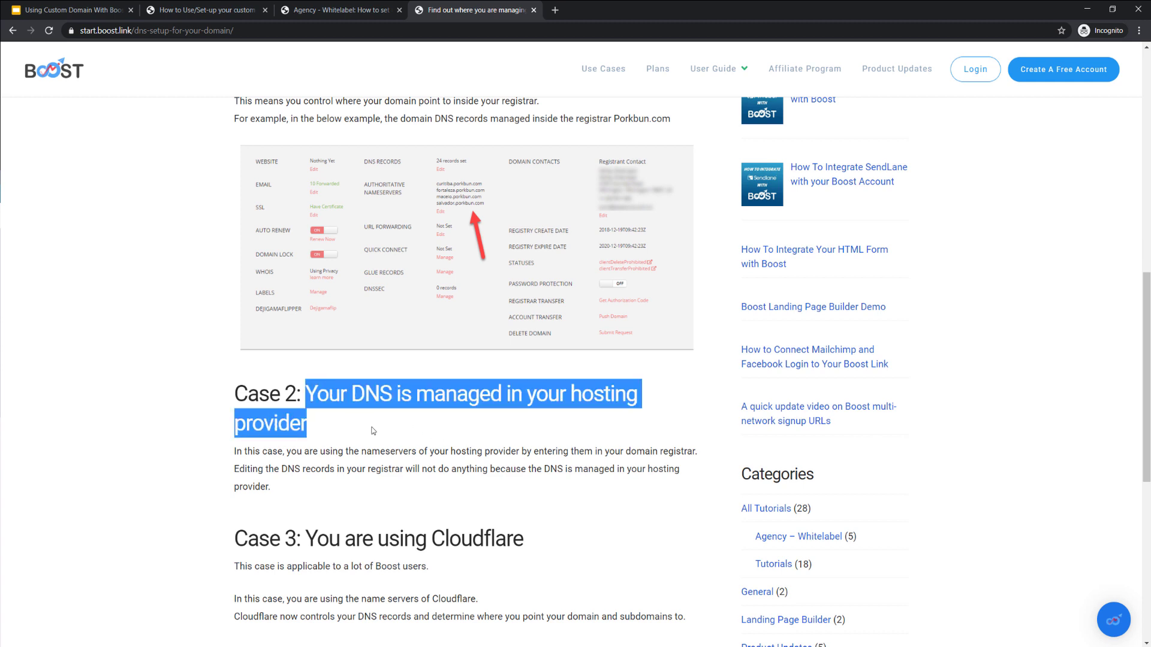
pyautogui.click(379, 419)
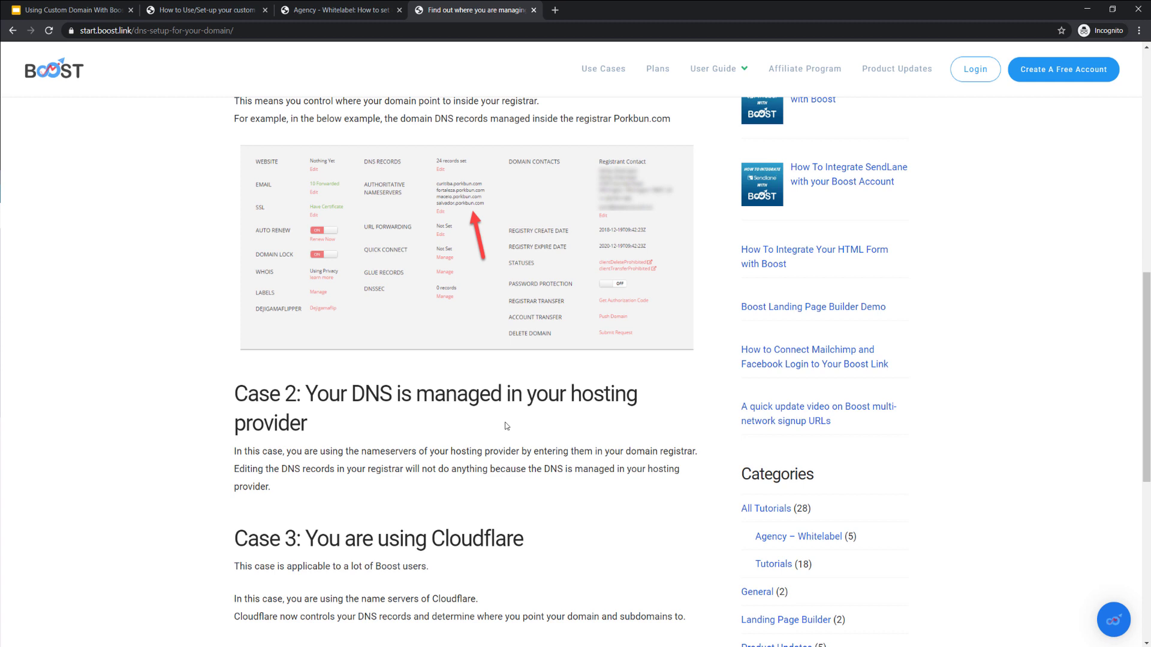
pyautogui.scroll(1, 496, 366)
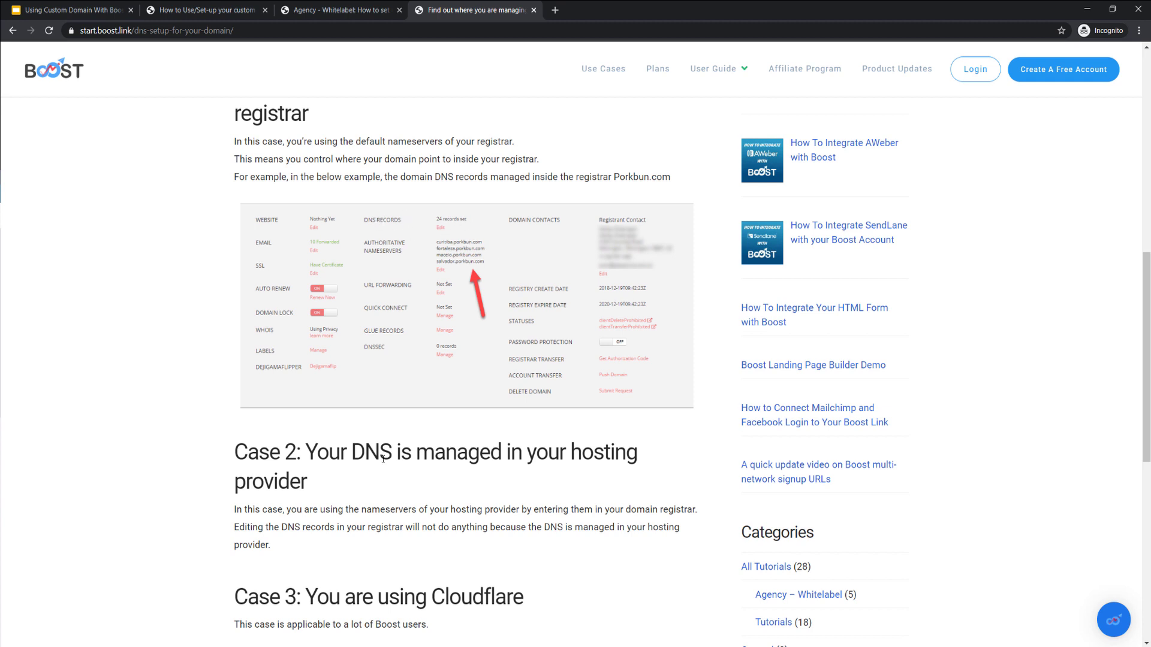
pyautogui.doubleClick(359, 450)
pyautogui.click(426, 476)
# - Read through the Case 3 section of the DNS tutorial about using Cloudflare
pyautogui.scroll(-3, 417, 459)
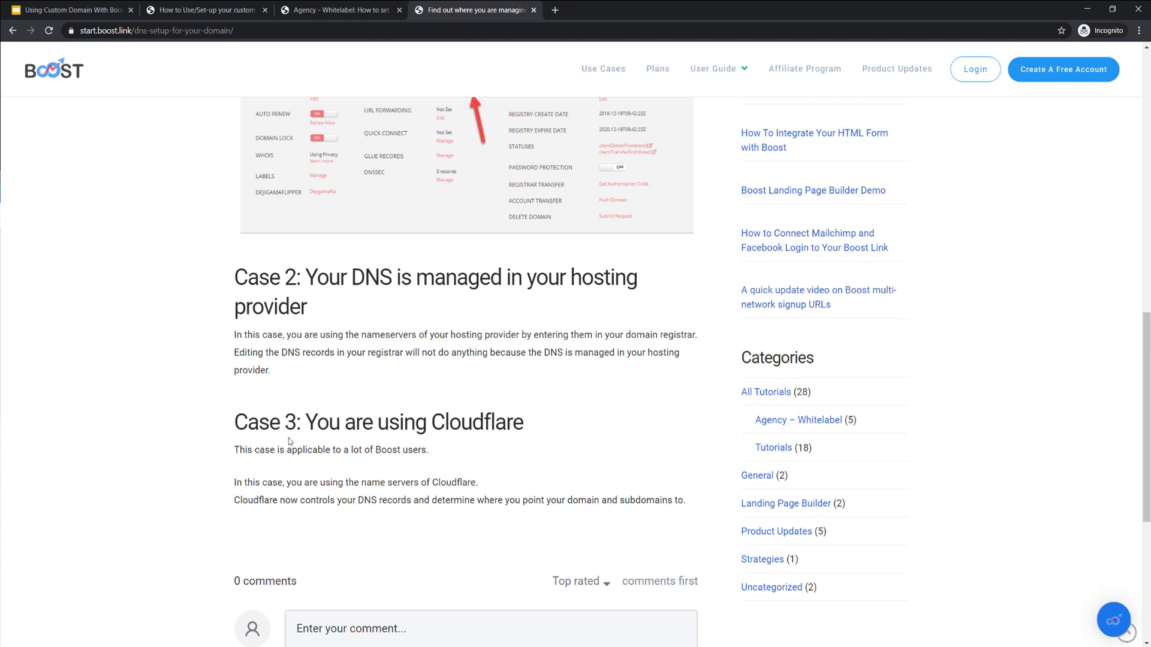
pyautogui.moveTo(234, 426); pyautogui.dragTo(689, 504)
pyautogui.click(436, 470)
# - Highlight the Cloudflare option on the opt-in link slide and relate it to the Case 3 heading in the DNS tutorial
pyautogui.click(72, 9)
pyautogui.click(358, 419)
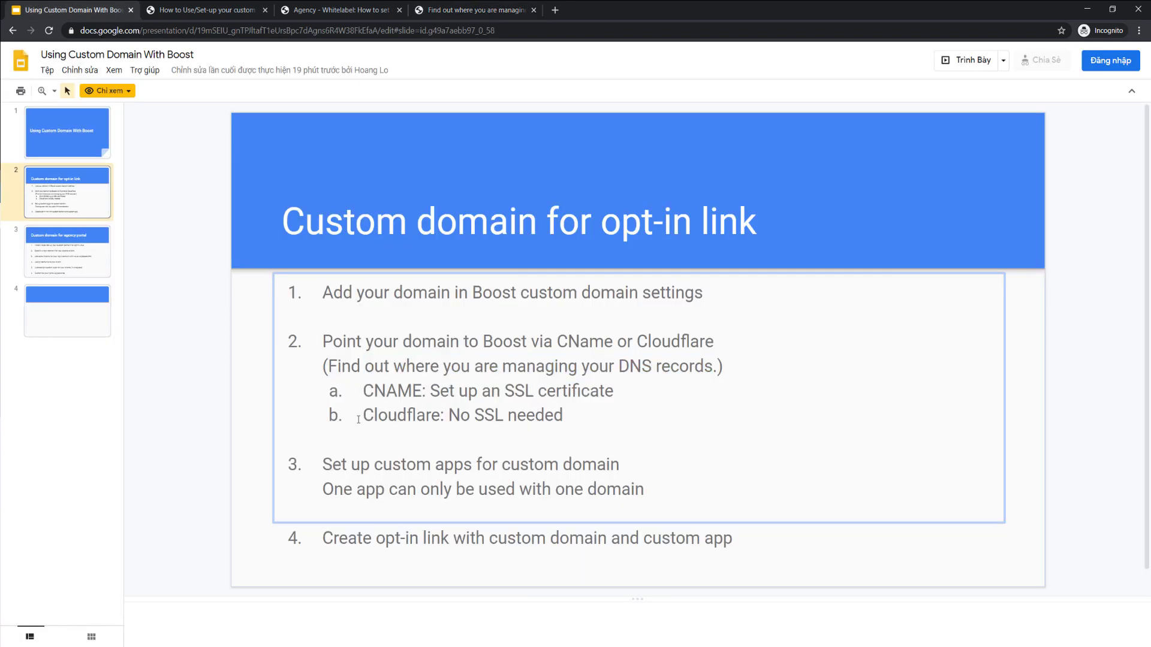
pyautogui.moveTo(436, 418); pyautogui.dragTo(368, 419)
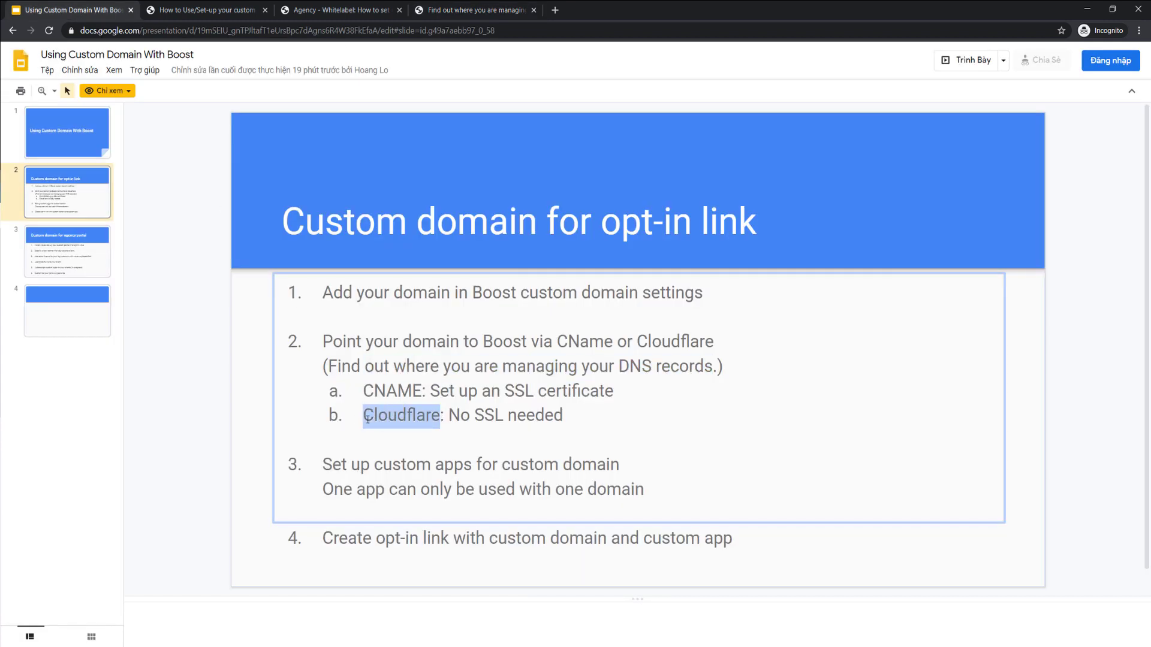
pyautogui.hotkey('ctrl', '4')
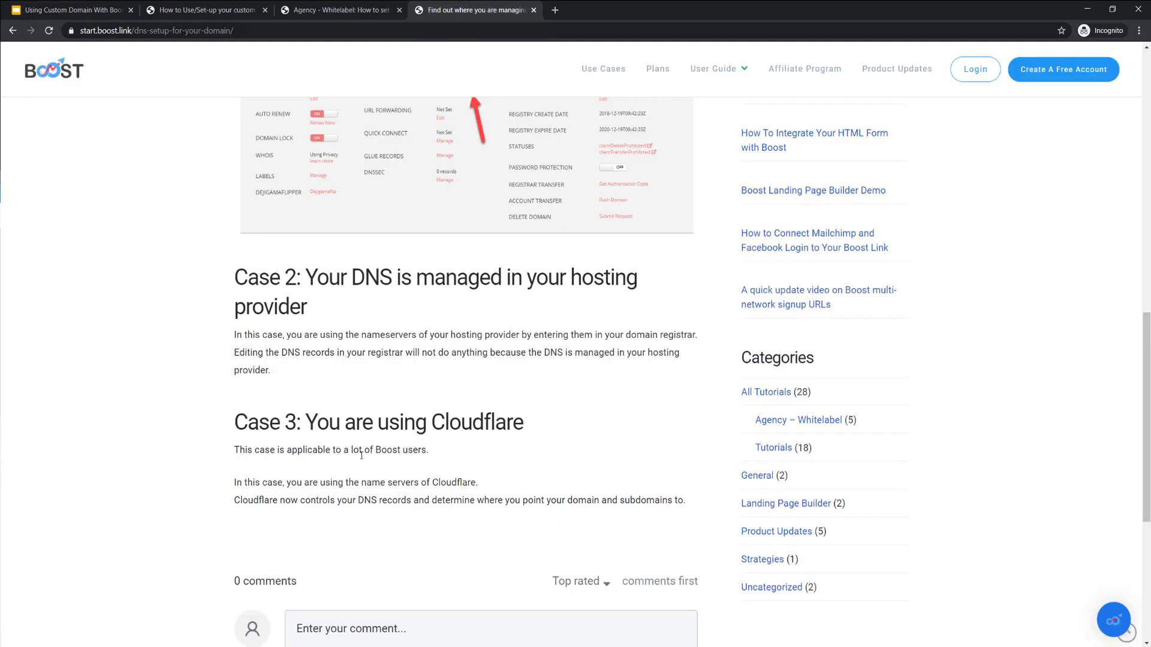
pyautogui.moveTo(381, 423); pyautogui.dragTo(531, 422)
pyautogui.click(477, 465)
# - Compare the three DNS management cases in the tutorial: domain registrar, hosting provider and Cloudflare
pyautogui.scroll(4, 462, 480)
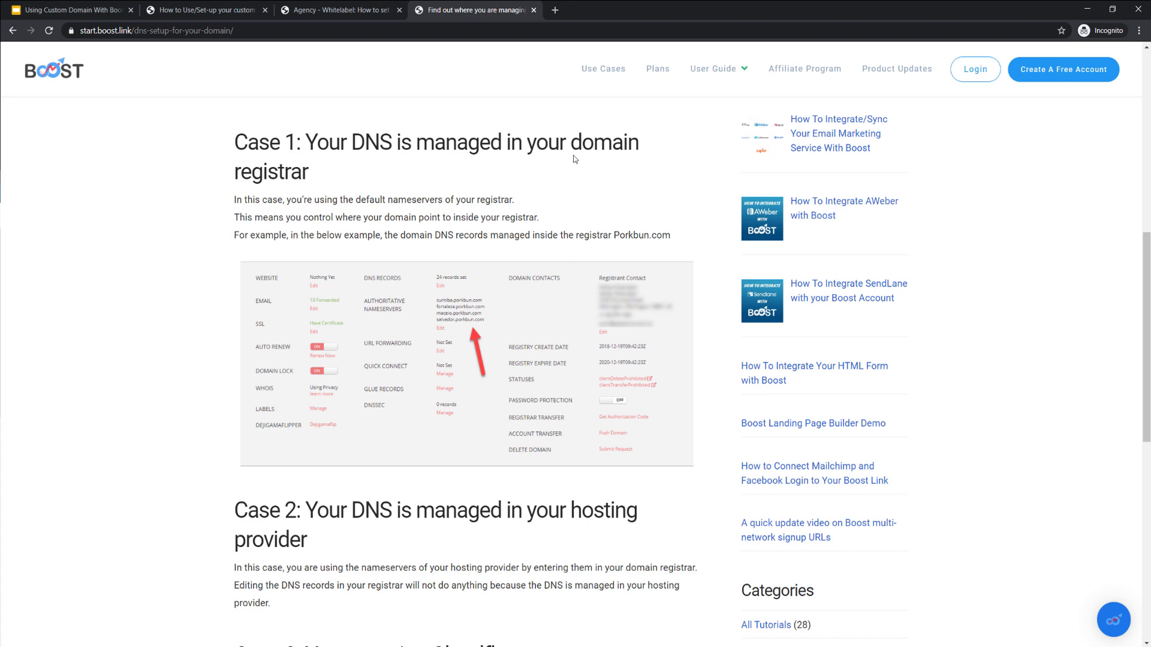
pyautogui.moveTo(572, 147); pyautogui.dragTo(581, 165)
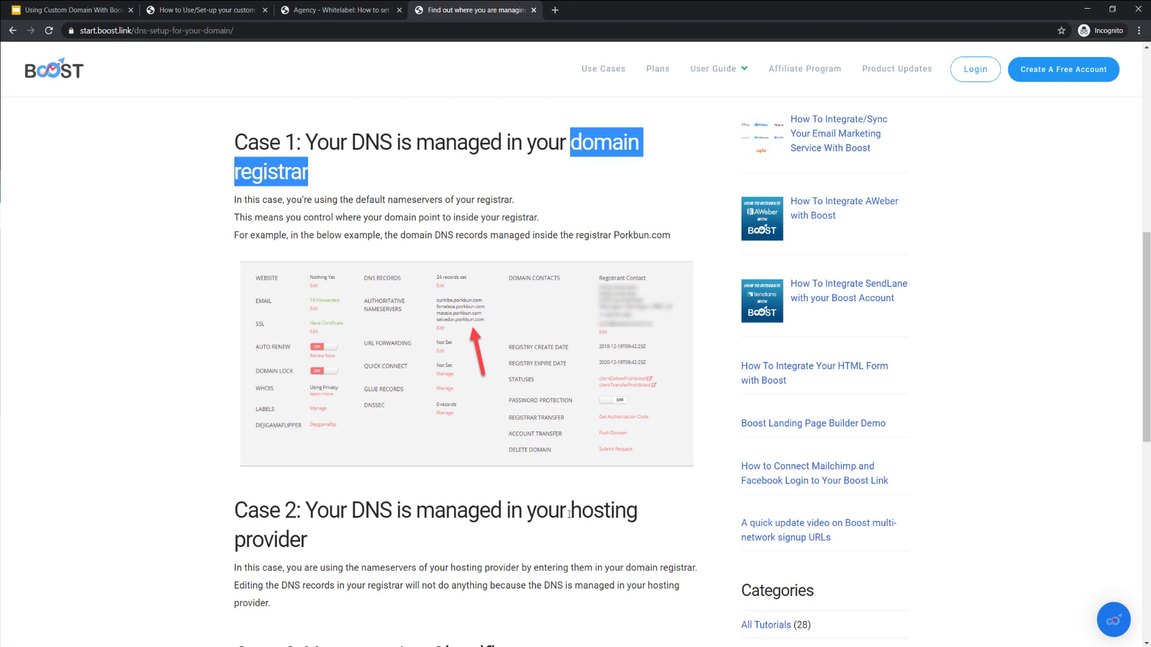
pyautogui.moveTo(571, 515); pyautogui.dragTo(615, 525)
pyautogui.scroll(-3, 615, 525)
pyautogui.doubleClick(442, 480)
pyautogui.scroll(1, 442, 479)
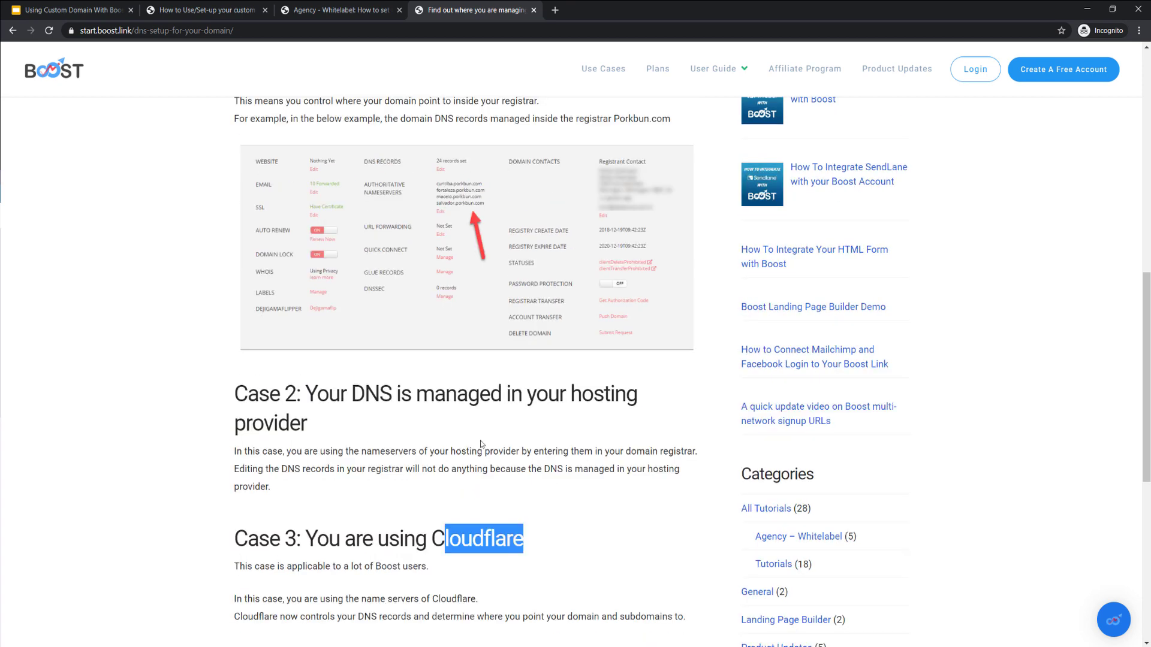
pyautogui.click(486, 441)
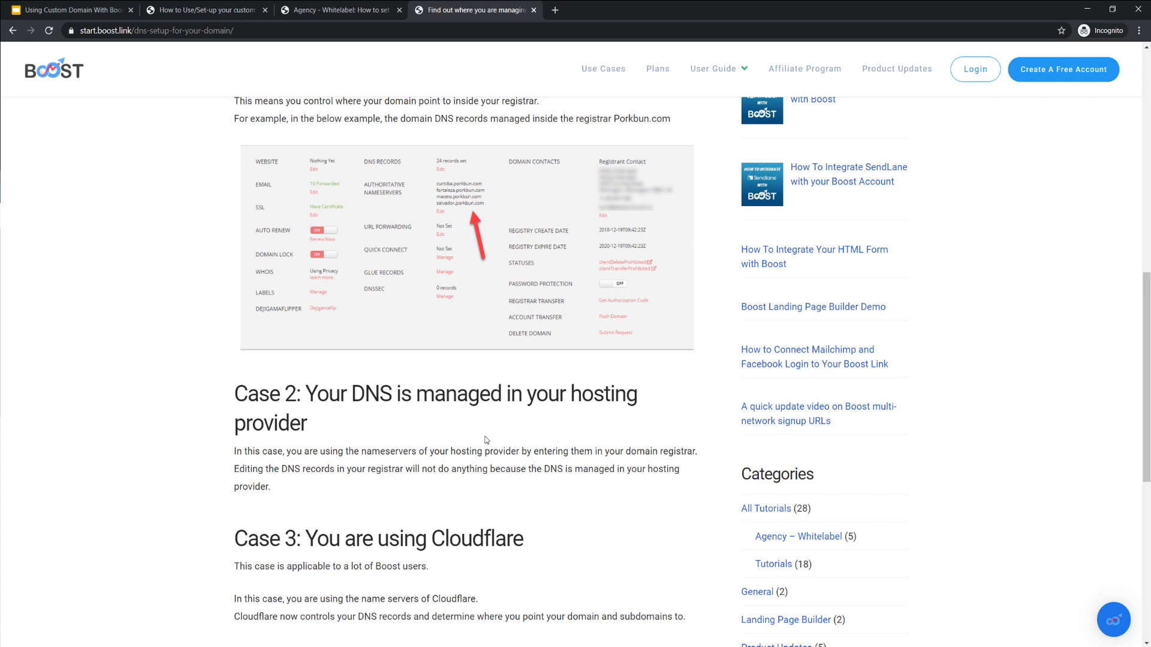
pyautogui.scroll(3, 486, 441)
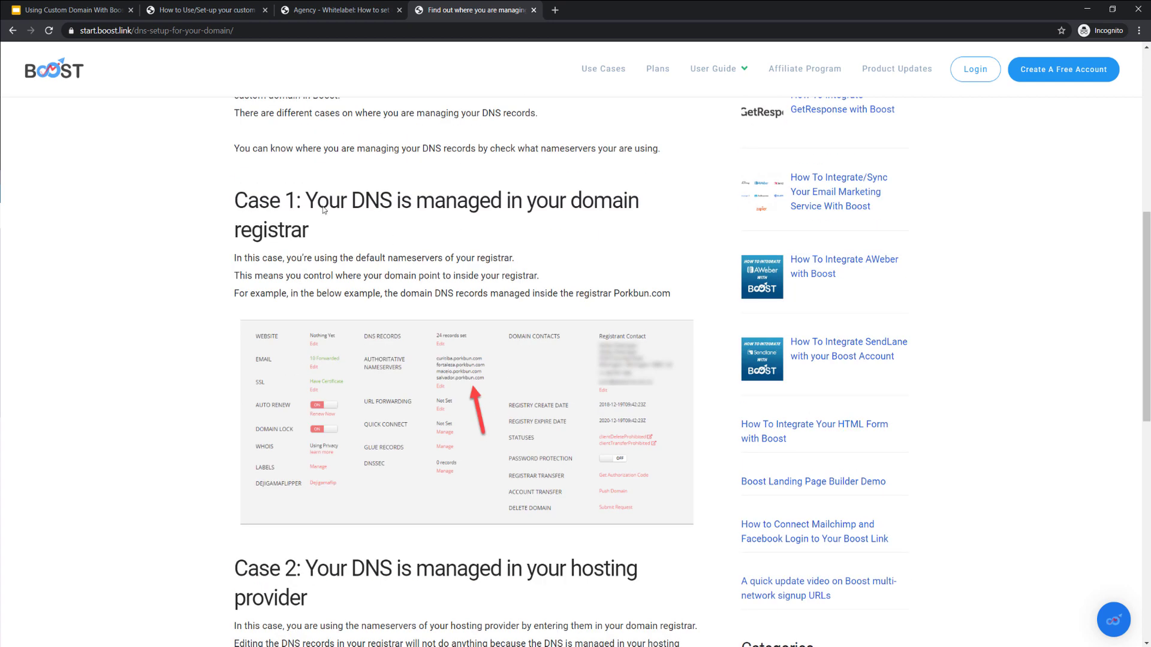
# - Show the CName method's link for pointing a domain to Boost in the custom domain overview tutorial
pyautogui.click(204, 9)
pyautogui.moveTo(620, 398); pyautogui.dragTo(385, 393)
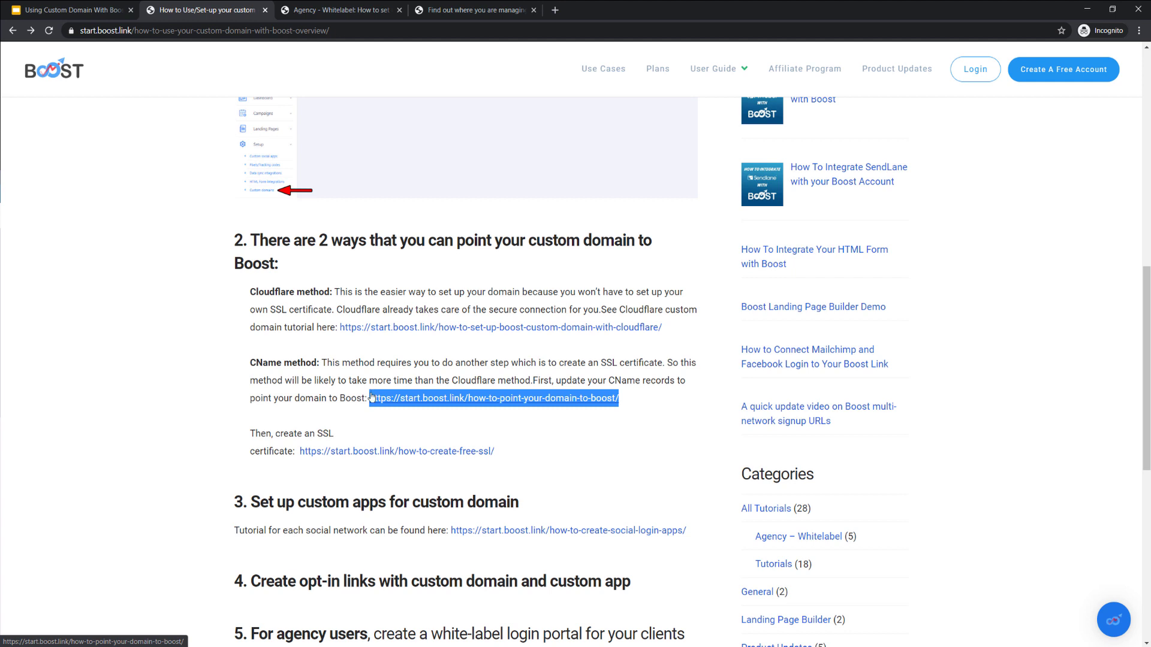
pyautogui.click(449, 430)
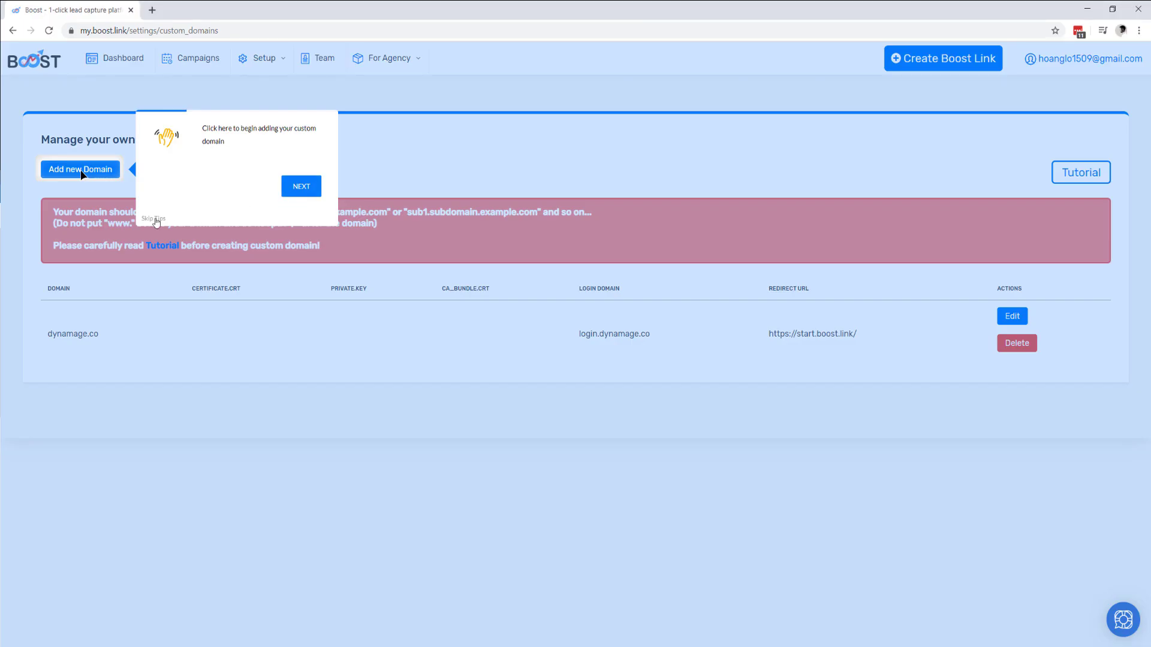
# - Skip the guided tour on Boost's custom domains page and highlight the login domain of dynamage.co
pyautogui.click(155, 220)
pyautogui.moveTo(687, 350); pyautogui.dragTo(573, 335)
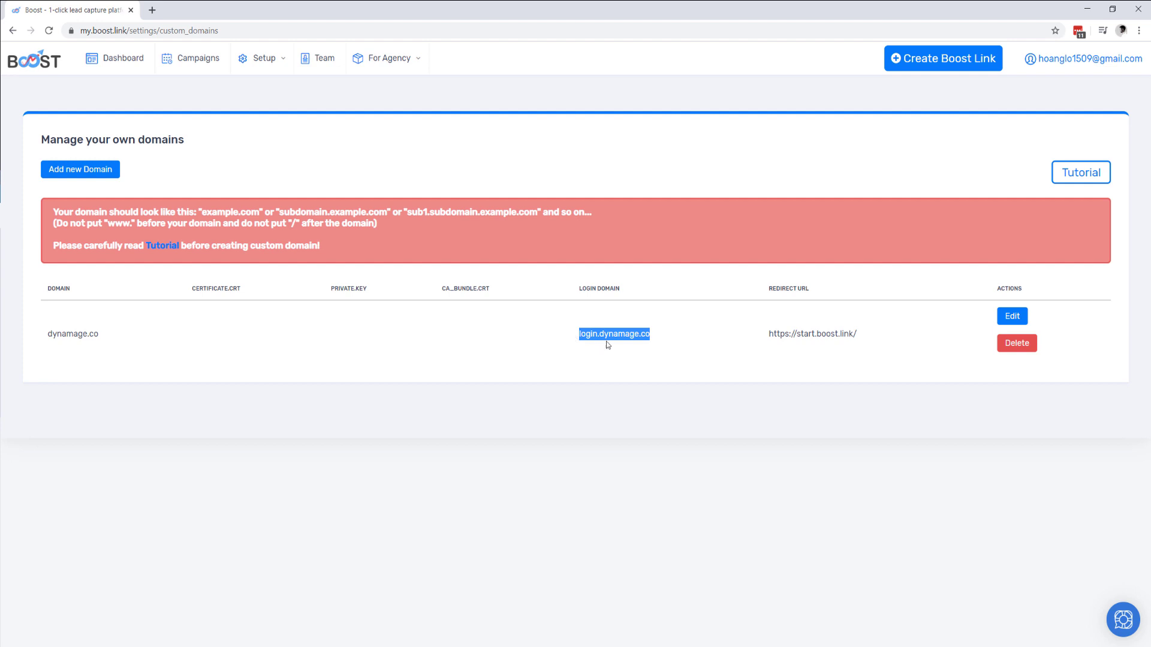
# - Highlight the login.dynamage.co login domain on the custom domains page again and return to the tutorial window
pyautogui.click(599, 334)
pyautogui.moveTo(579, 334); pyautogui.dragTo(656, 337)
pyautogui.click(592, 346)
pyautogui.click(1083, 12)
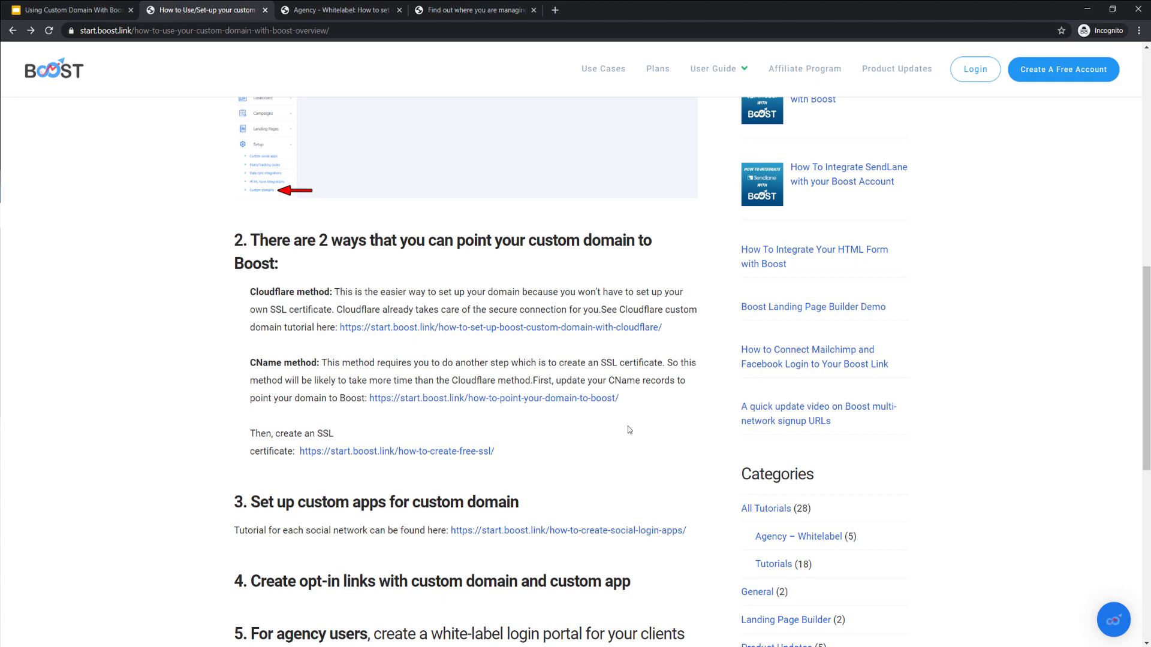
# - Highlight "domain registrar" in the Case 1 heading and "hosting provider" in the Case 2 heading of the DNS tutorial
pyautogui.click(456, 7)
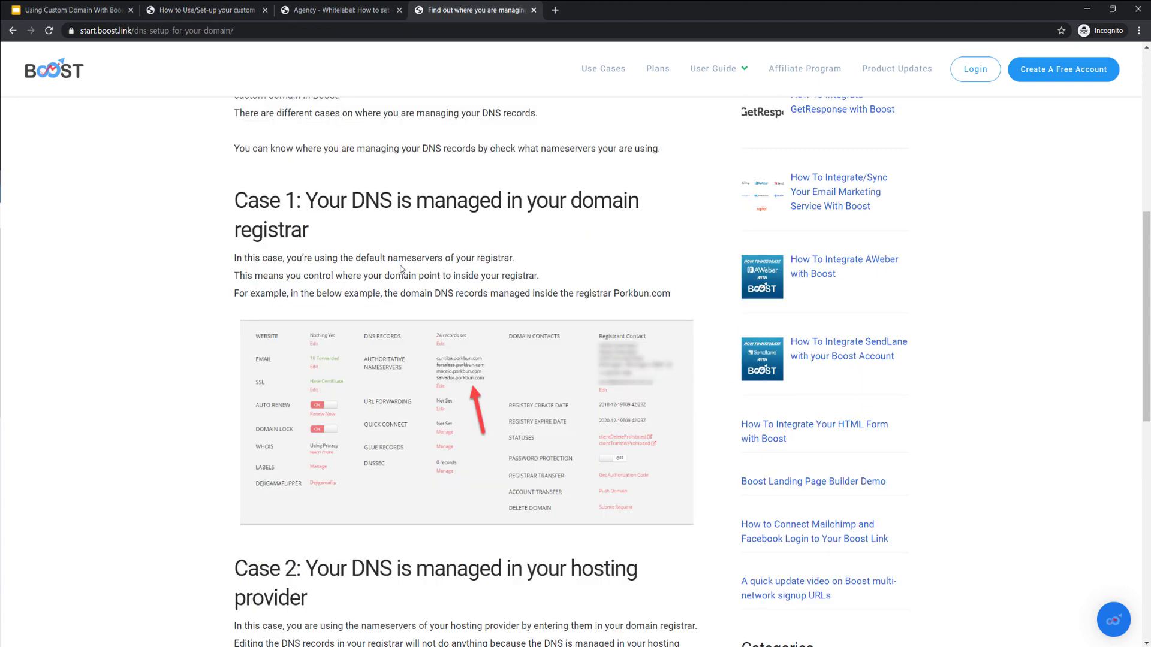
pyautogui.moveTo(507, 239); pyautogui.dragTo(570, 206)
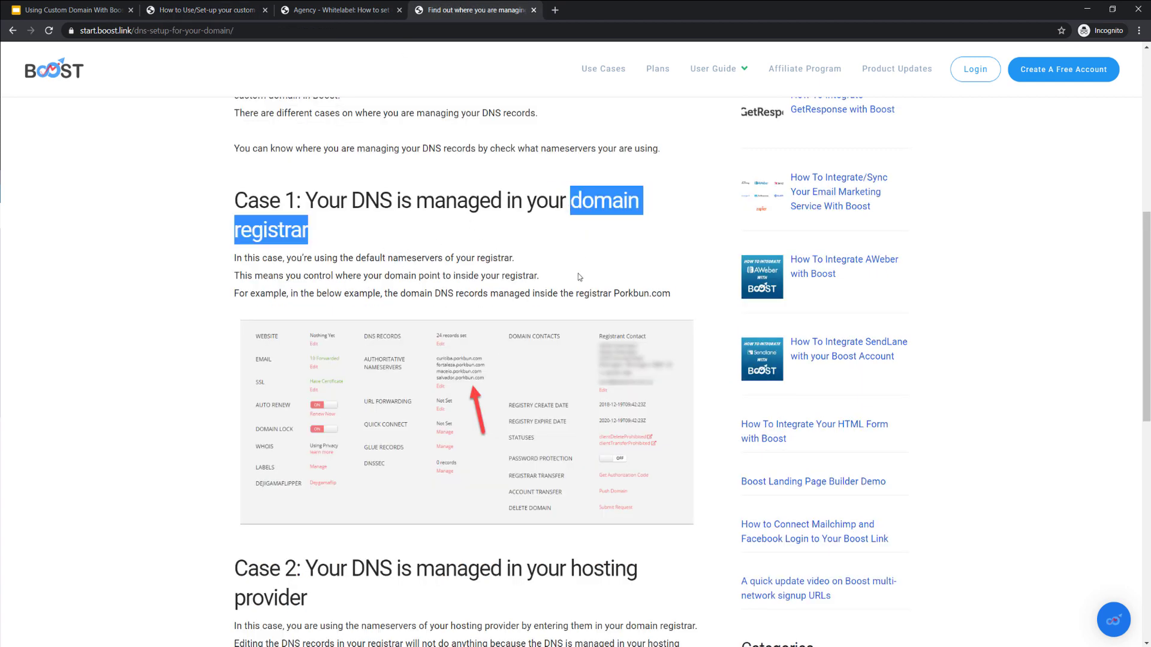
pyautogui.scroll(-1, 495, 536)
pyautogui.moveTo(551, 532); pyautogui.dragTo(573, 510)
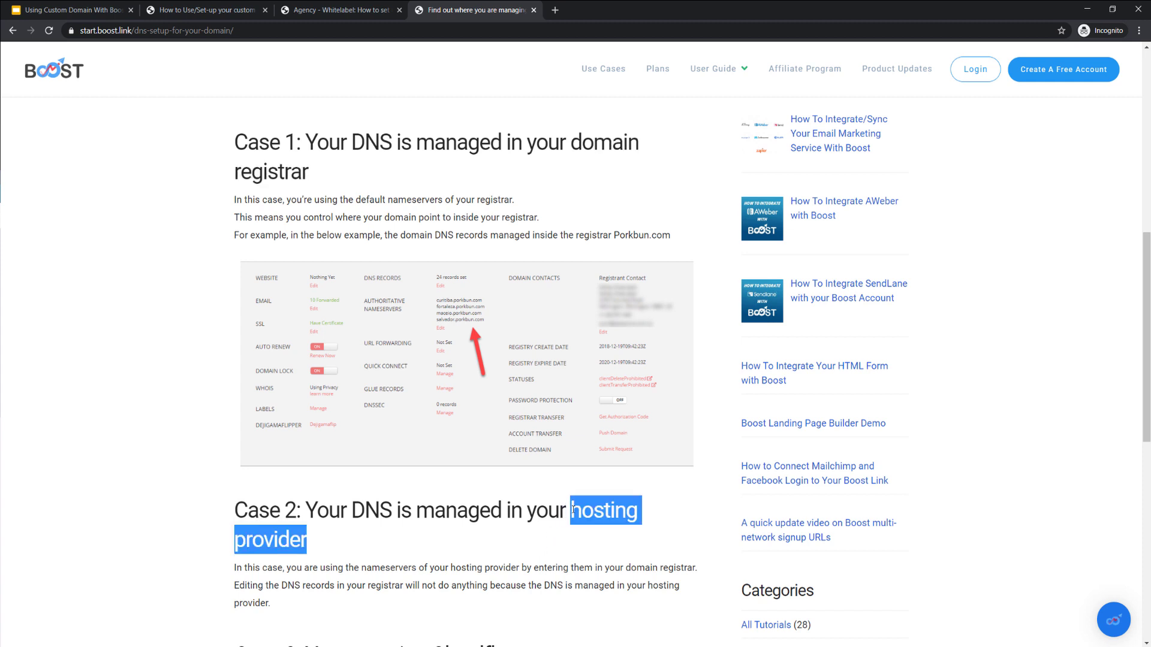
# - Highlight Cloudflare on the opt-in link slide and view the Cloudflare custom domain tutorial linked from the overview article
pyautogui.hotkey('ctrl', '1')
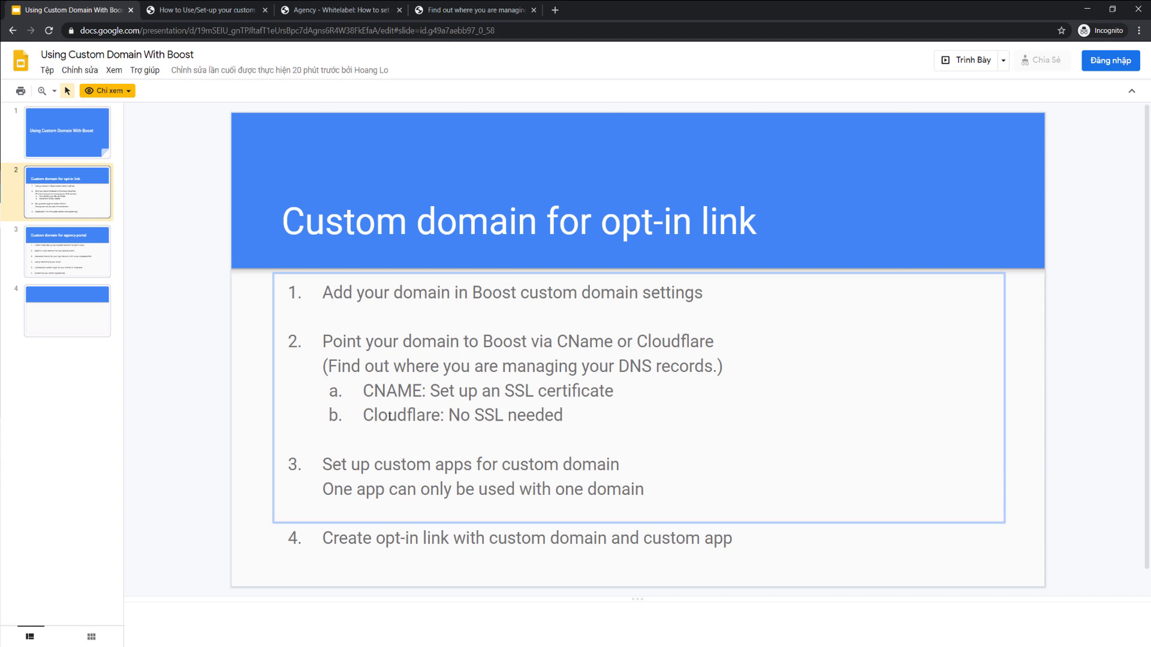
pyautogui.moveTo(444, 419); pyautogui.dragTo(363, 419)
pyautogui.click(206, 7)
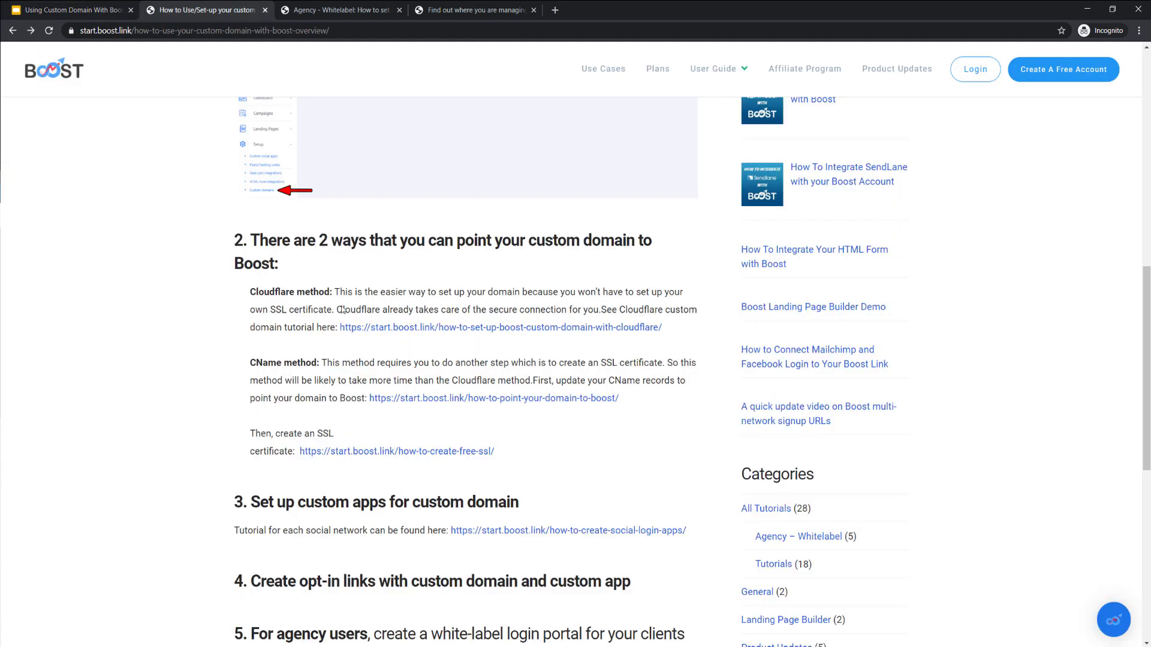
pyautogui.click(432, 329)
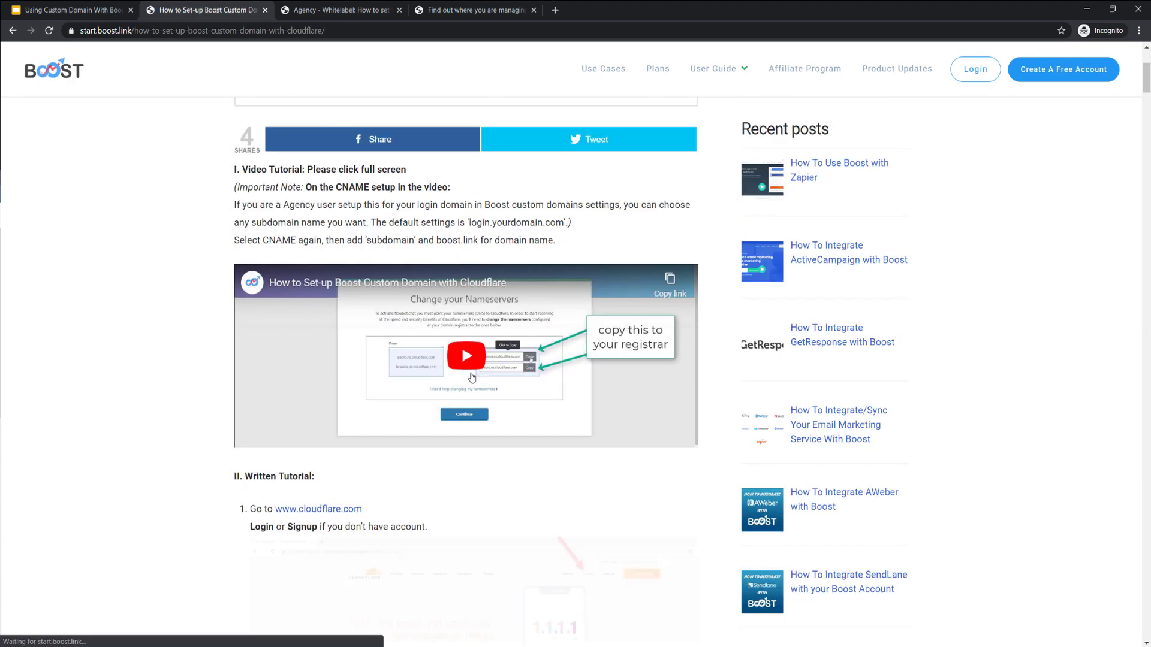
pyautogui.scroll(1, 556, 376)
pyautogui.scroll(-4, 434, 377)
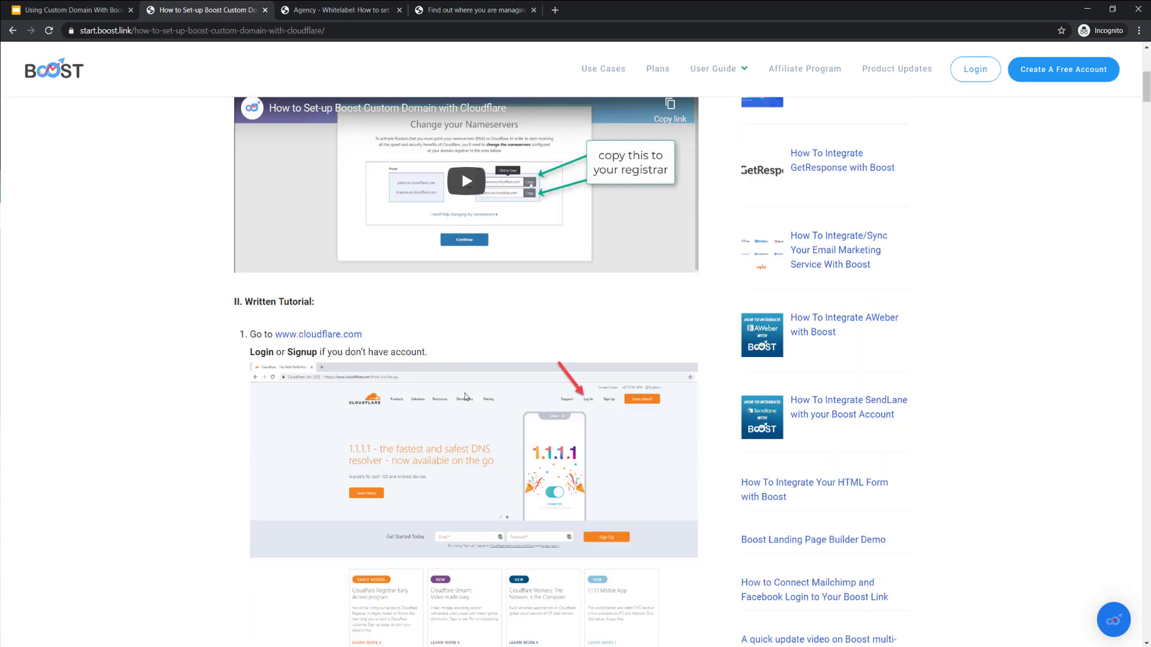
pyautogui.scroll(4, 455, 390)
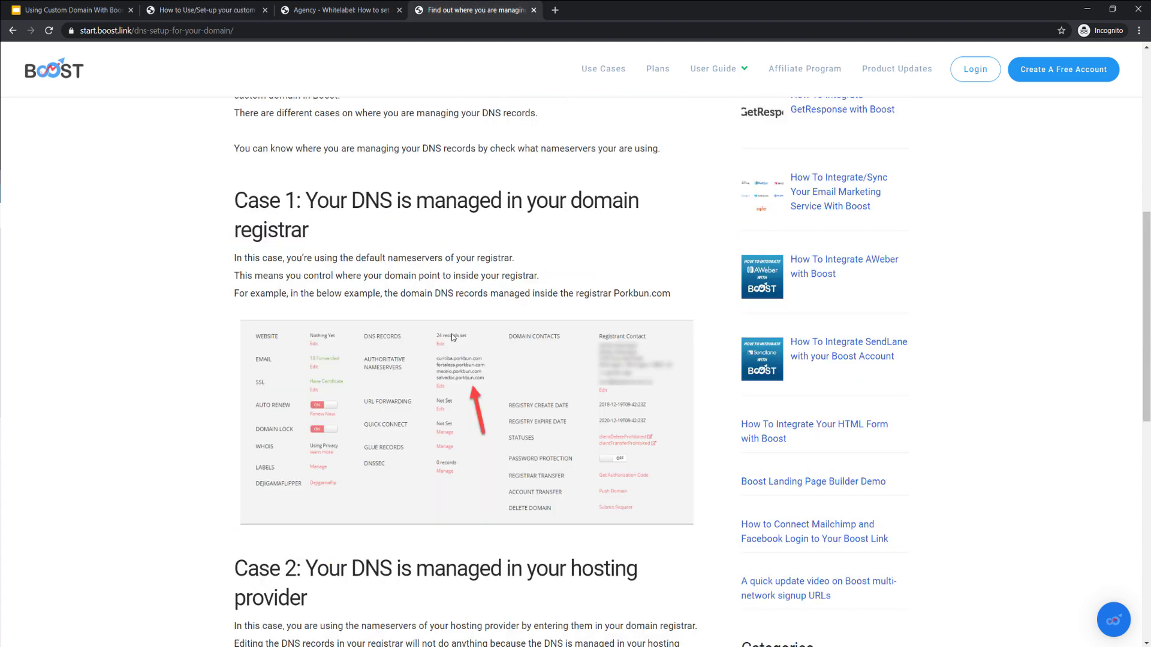
# - Return to the DNS tutorial and highlight "domain registrar" in the Case 1 heading
pyautogui.scroll(1, 452, 336)
pyautogui.scroll(-3, 452, 335)
pyautogui.scroll(3, 452, 335)
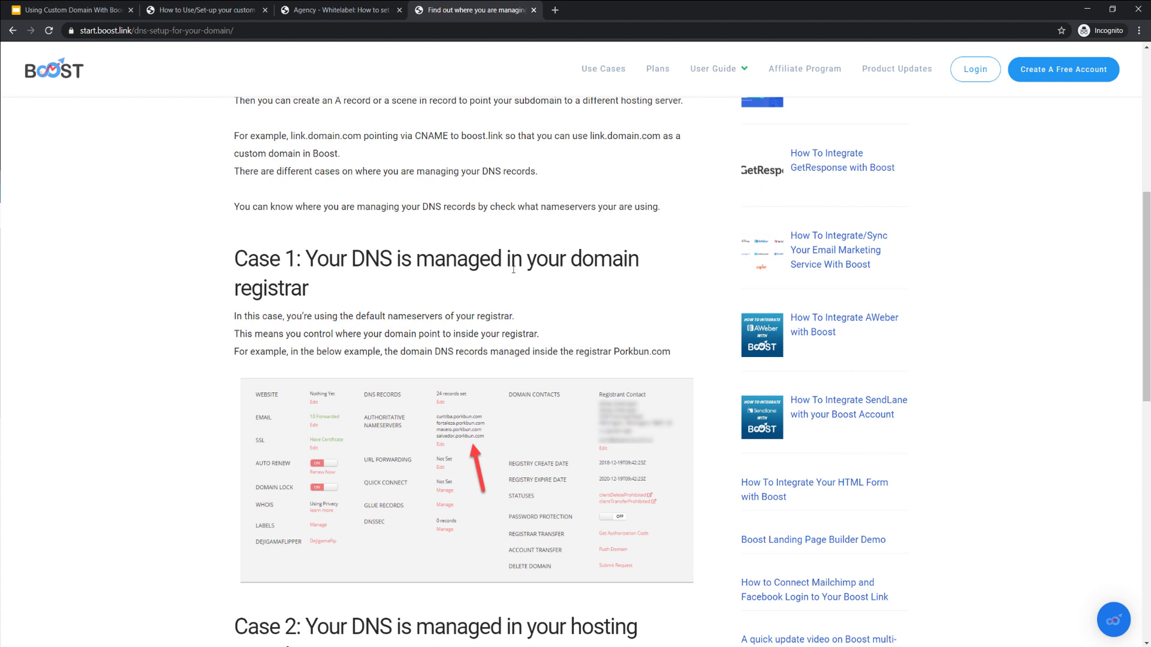
pyautogui.moveTo(571, 258); pyautogui.dragTo(598, 281)
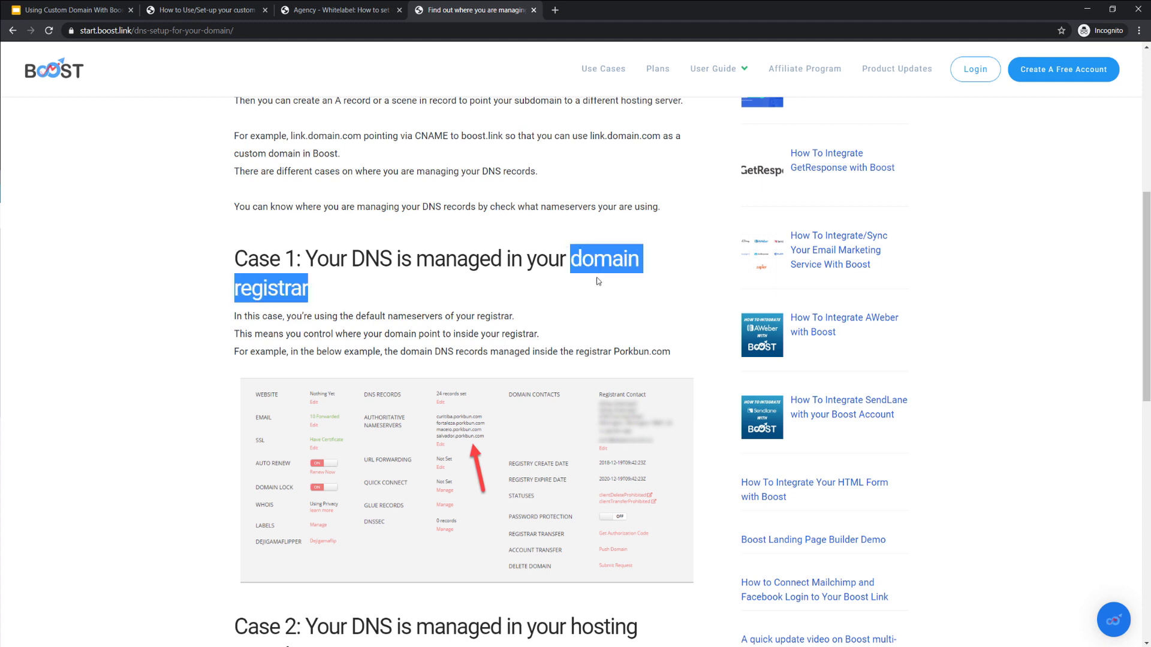
pyautogui.click(598, 282)
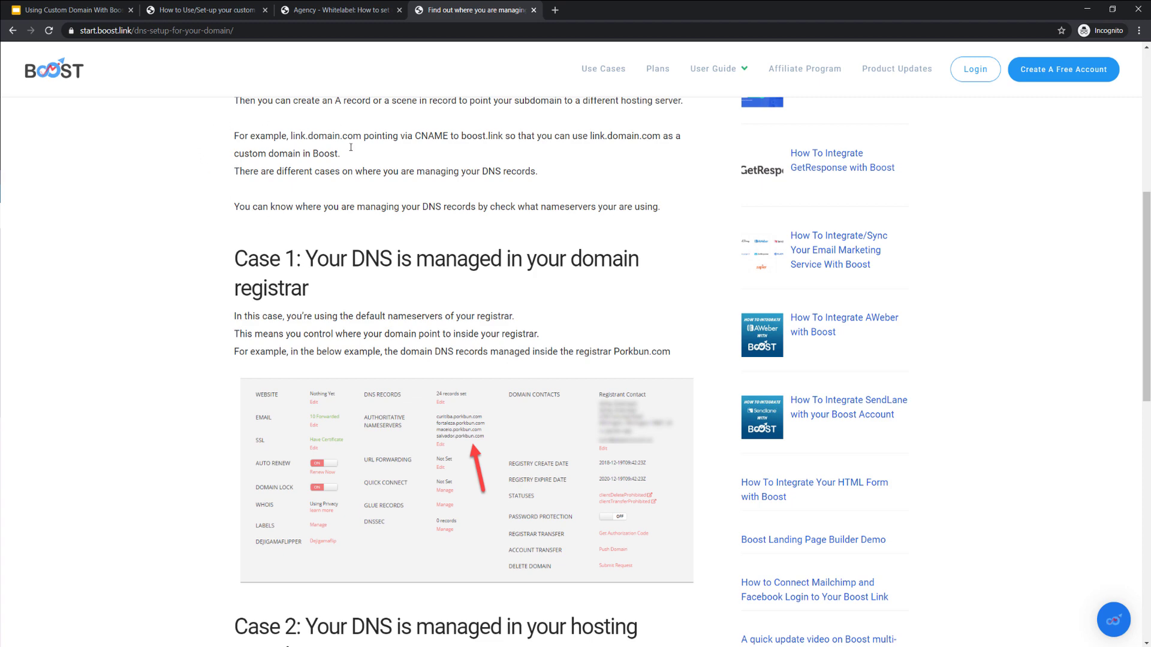
# - Compare the DNS tutorial's three cases, highlighting the domain registrar and hosting provider wording before showing the Cloudflare case
pyautogui.scroll(-5, 456, 350)
pyautogui.scroll(2, 447, 424)
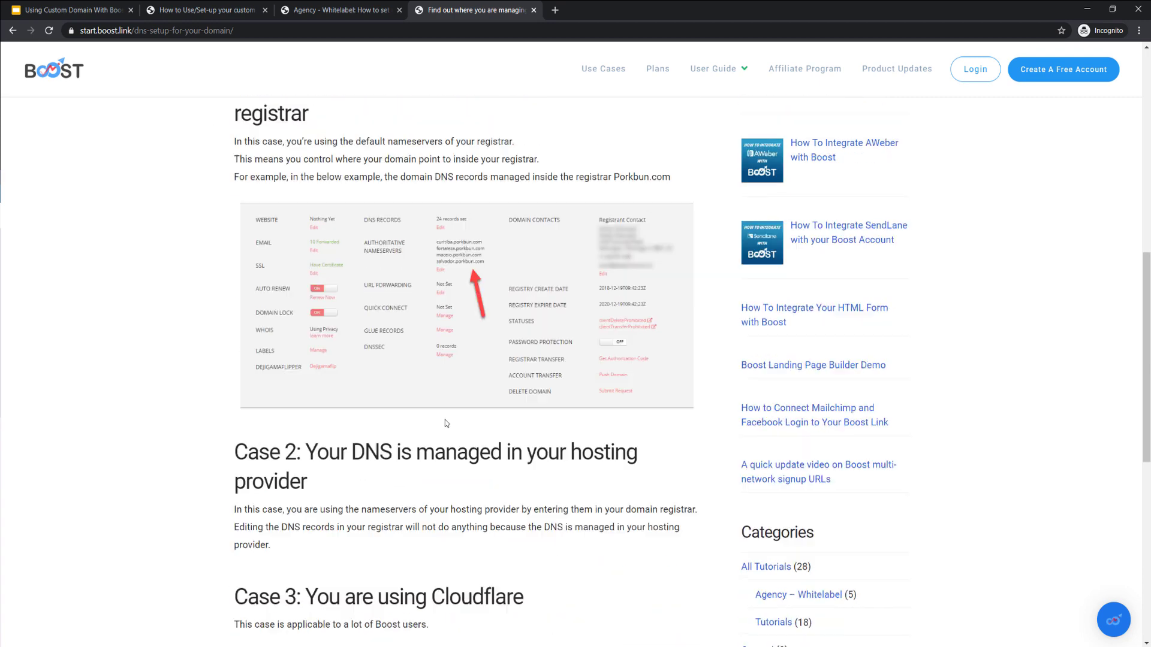
pyautogui.scroll(-4, 446, 424)
pyautogui.scroll(5, 446, 424)
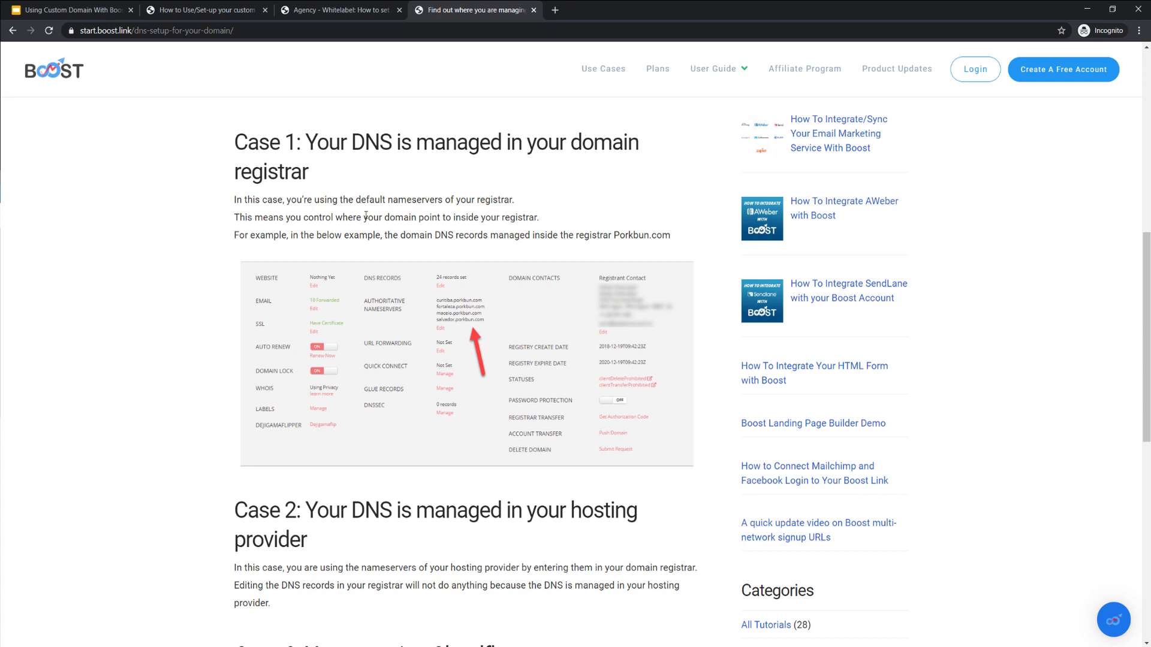
pyautogui.moveTo(578, 145); pyautogui.dragTo(593, 180)
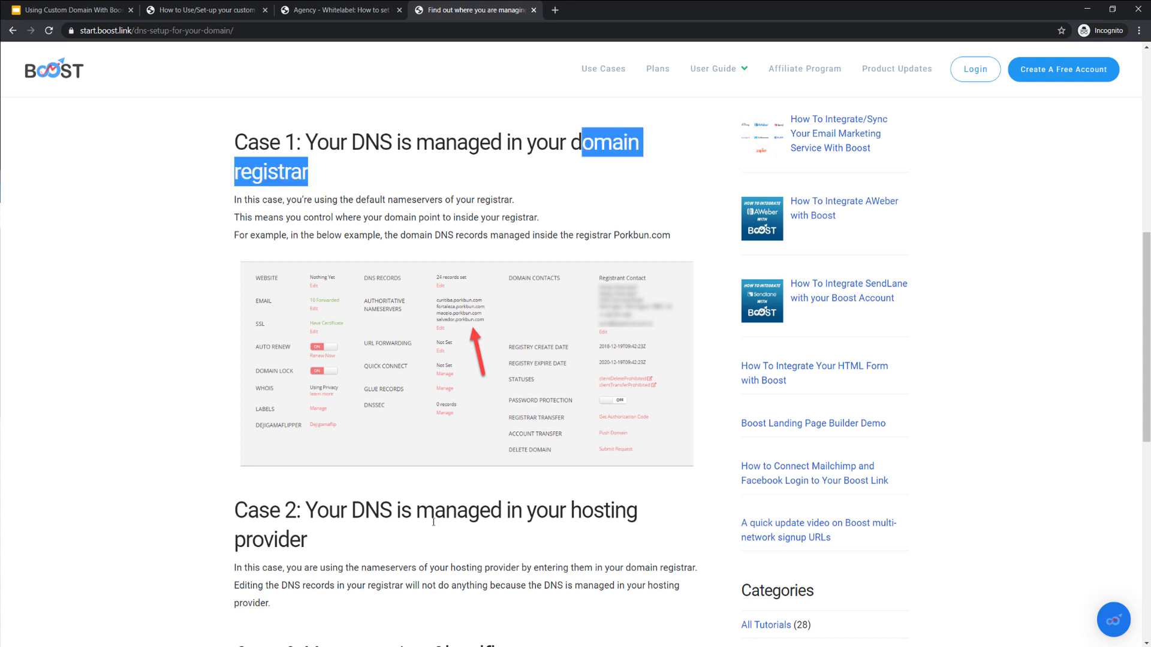
pyautogui.moveTo(573, 508); pyautogui.dragTo(595, 539)
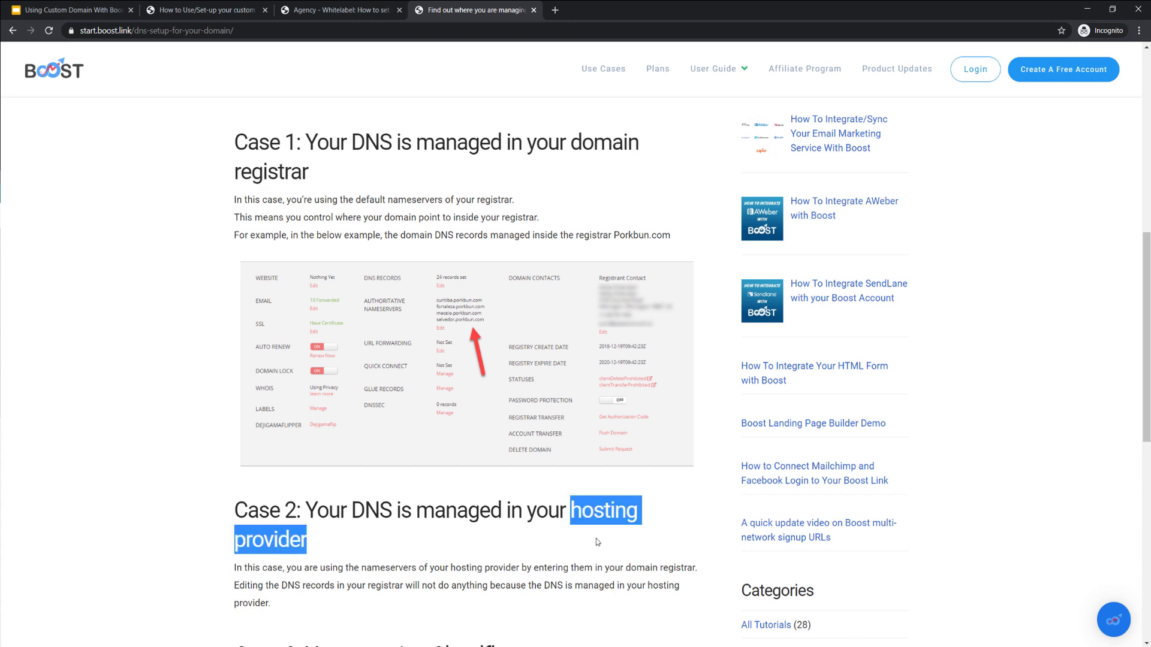
pyautogui.click(596, 539)
pyautogui.scroll(-4, 445, 433)
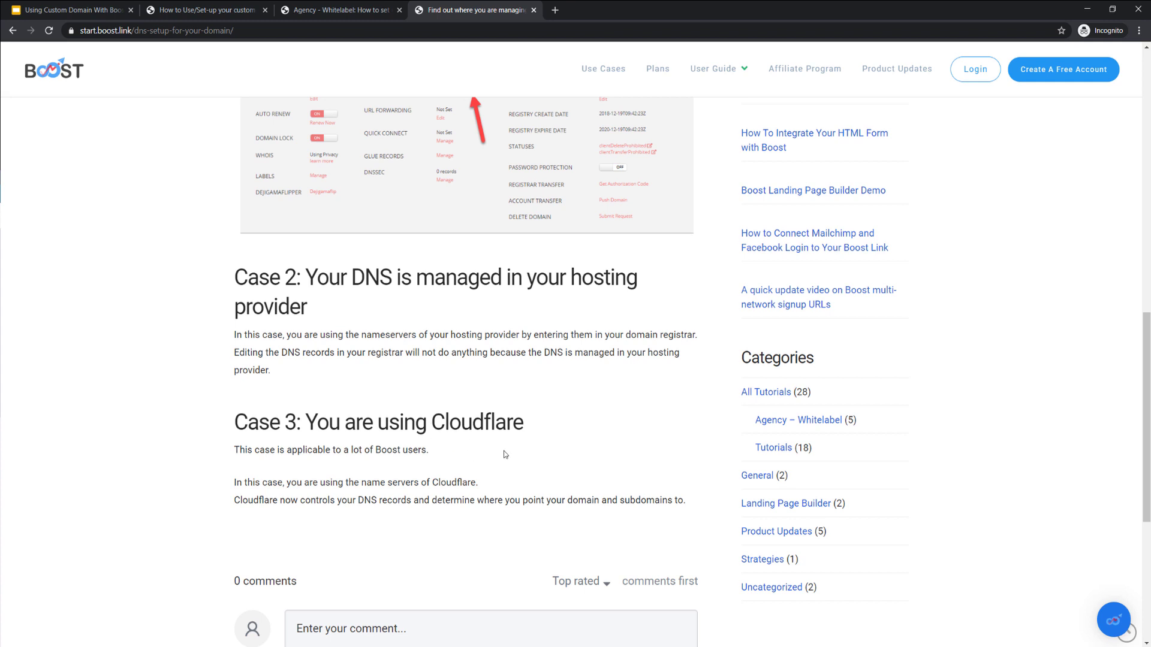
# - Open the Cloudflare custom domain tutorial separately alongside the overview article and return to the DNS tutorial
pyautogui.click(202, 5)
pyautogui.click(326, 7)
pyautogui.click(238, 5)
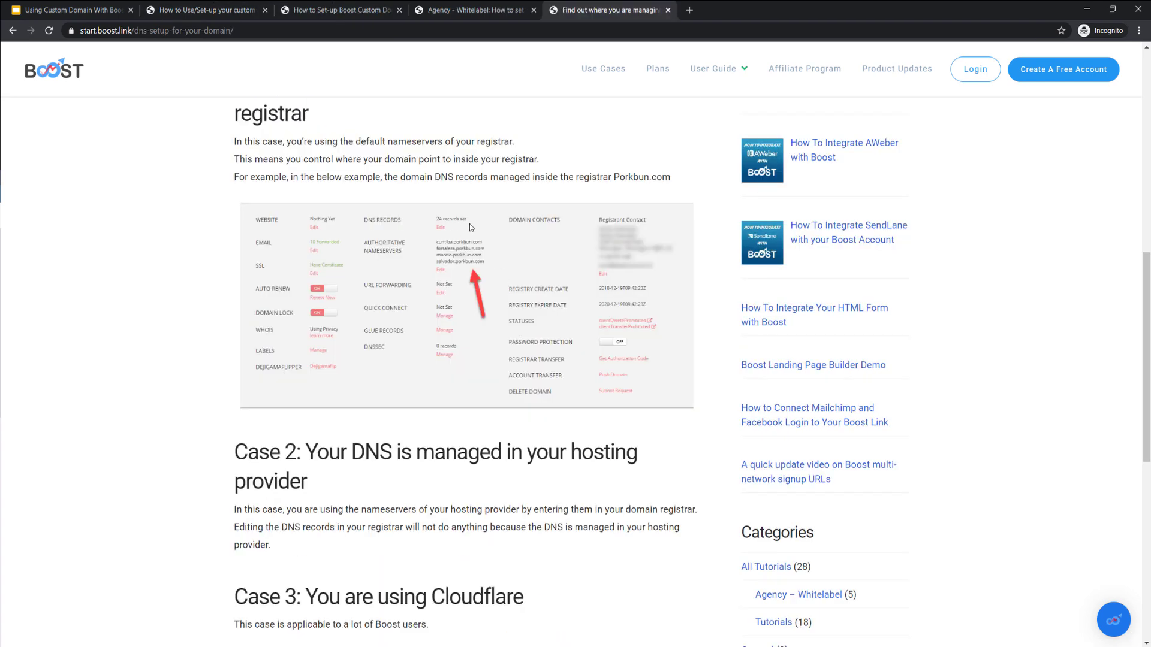
# - Highlight "hosting provider" in the Case 2 heading and point out Cloudflare in the Case 3 heading
pyautogui.scroll(2, 413, 210)
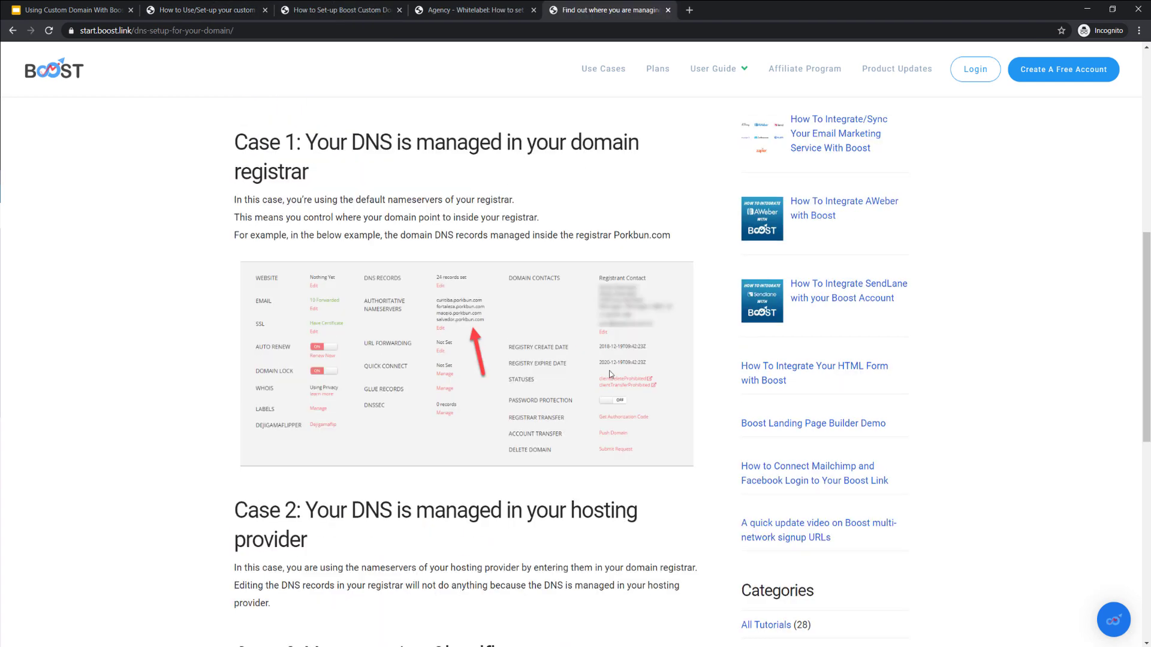
pyautogui.scroll(-3, 588, 477)
pyautogui.moveTo(568, 395); pyautogui.dragTo(589, 425)
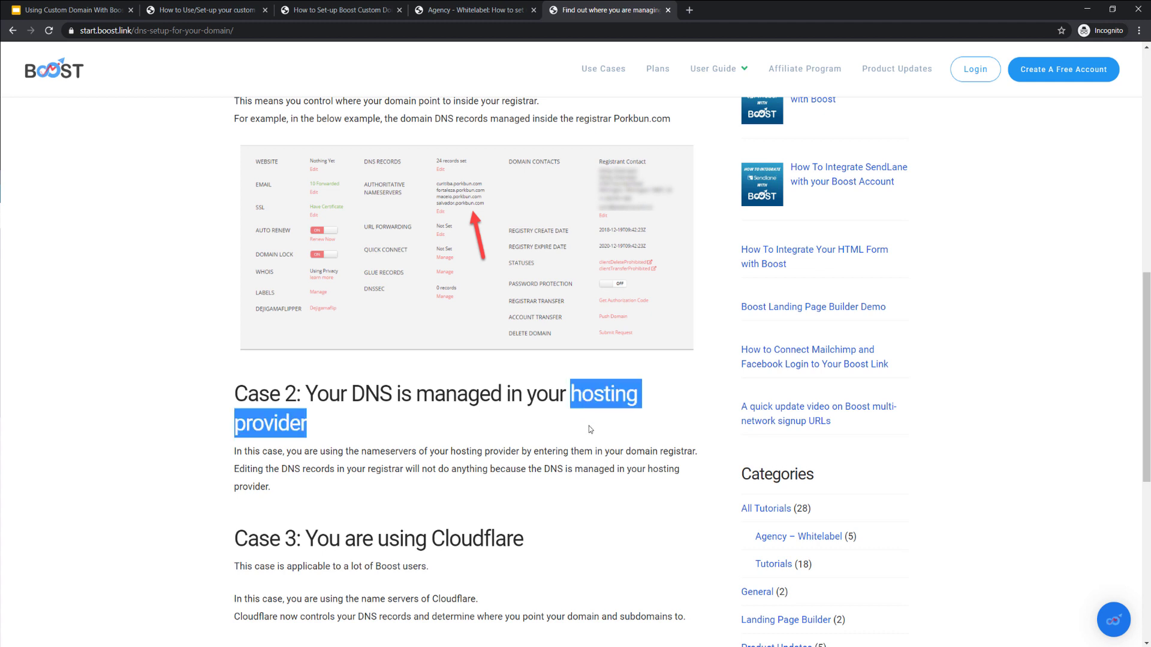
pyautogui.click(547, 464)
pyautogui.scroll(-2, 533, 480)
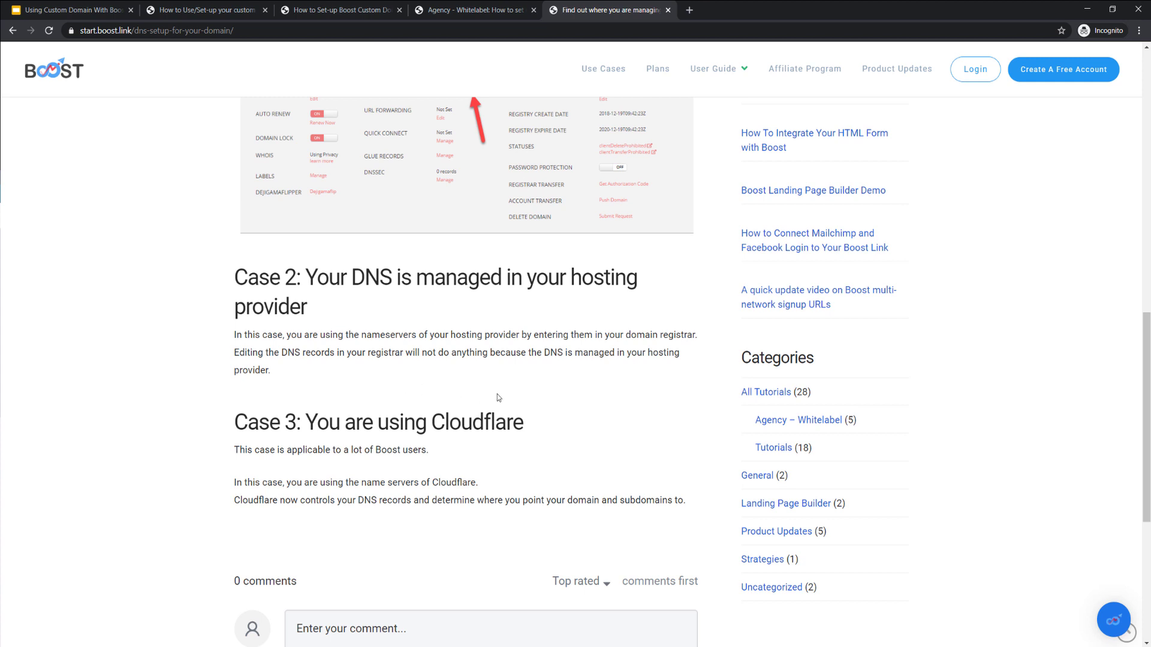
pyautogui.moveTo(575, 431); pyautogui.dragTo(479, 423)
pyautogui.click(573, 426)
# - Highlight "domain registrar" in Case 1 and the example hosting IP address 123.456.789.999 in the DNS tutorial's introduction
pyautogui.scroll(4, 573, 426)
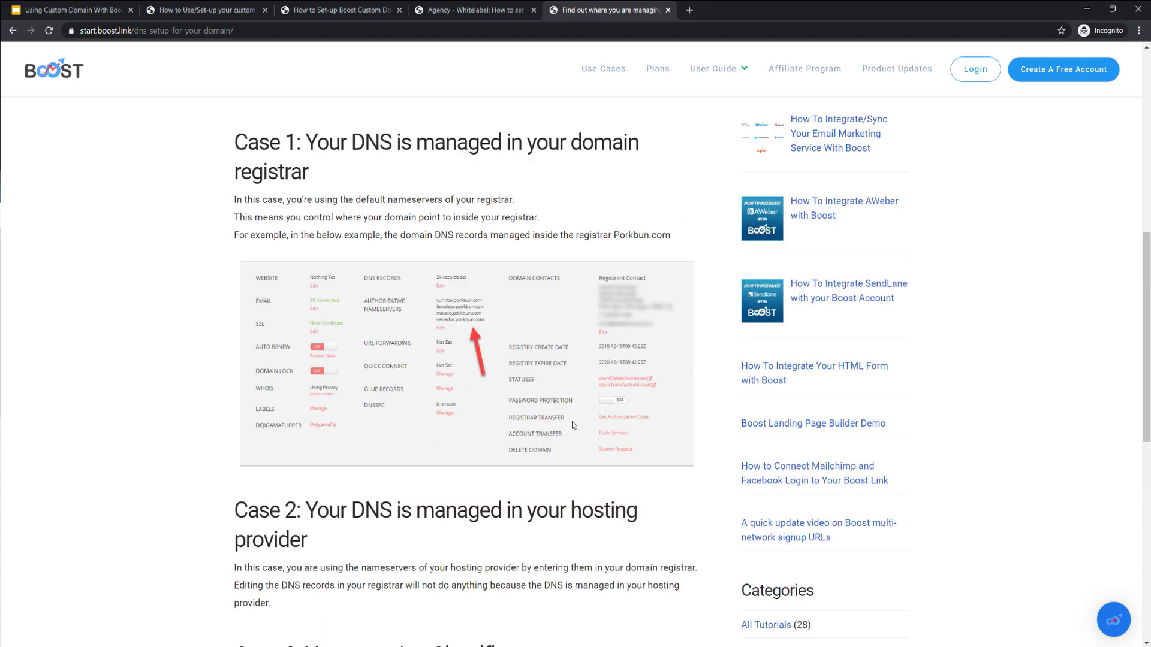
pyautogui.scroll(2, 555, 423)
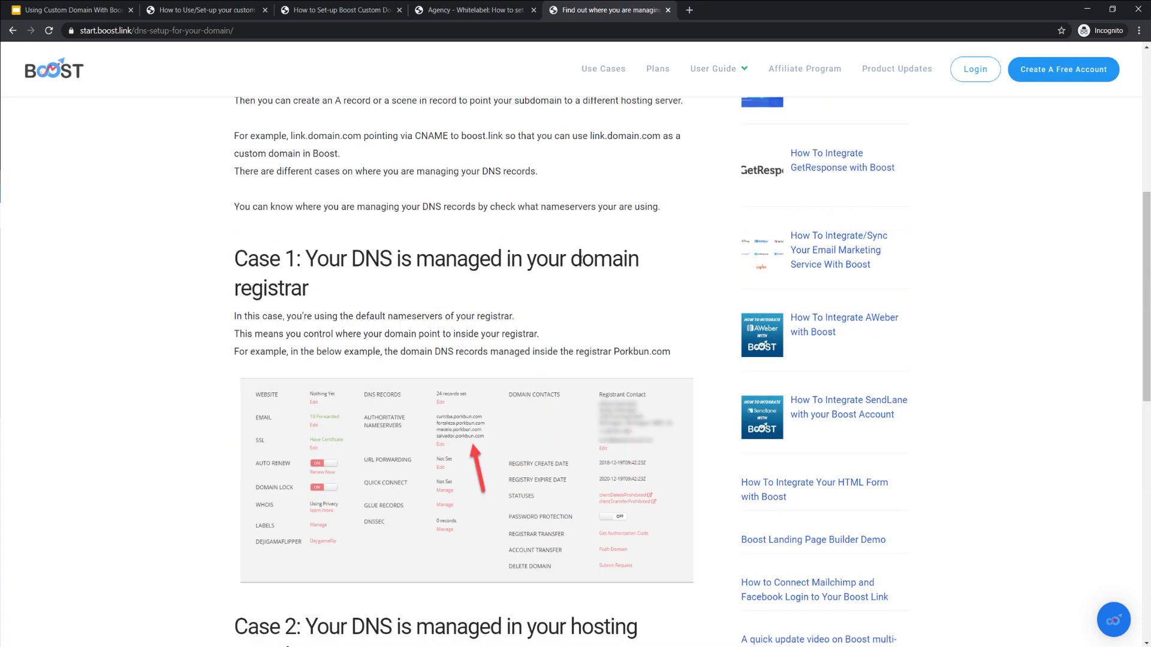
pyautogui.moveTo(577, 273); pyautogui.dragTo(585, 284)
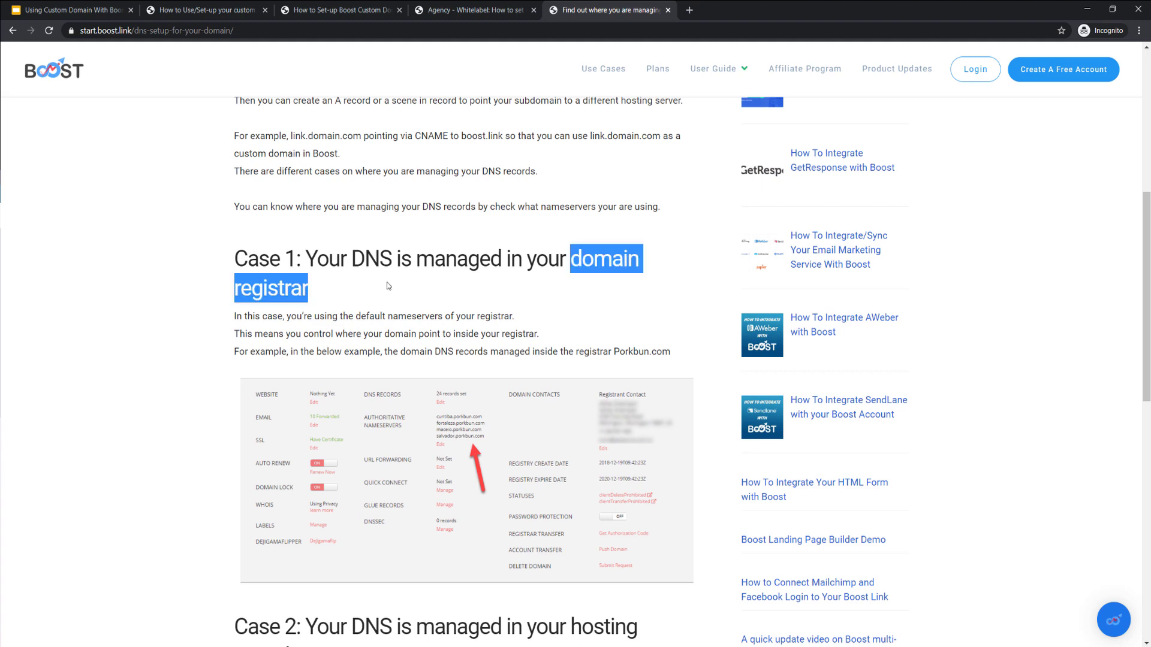
pyautogui.scroll(4, 489, 367)
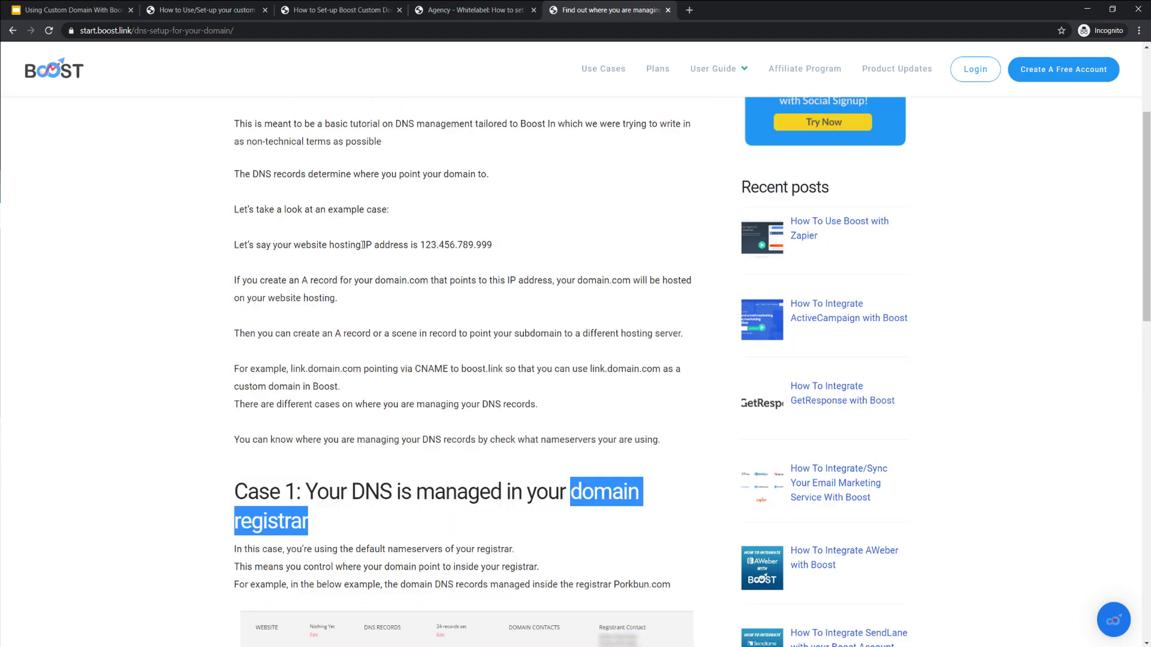
pyautogui.moveTo(498, 249); pyautogui.dragTo(422, 246)
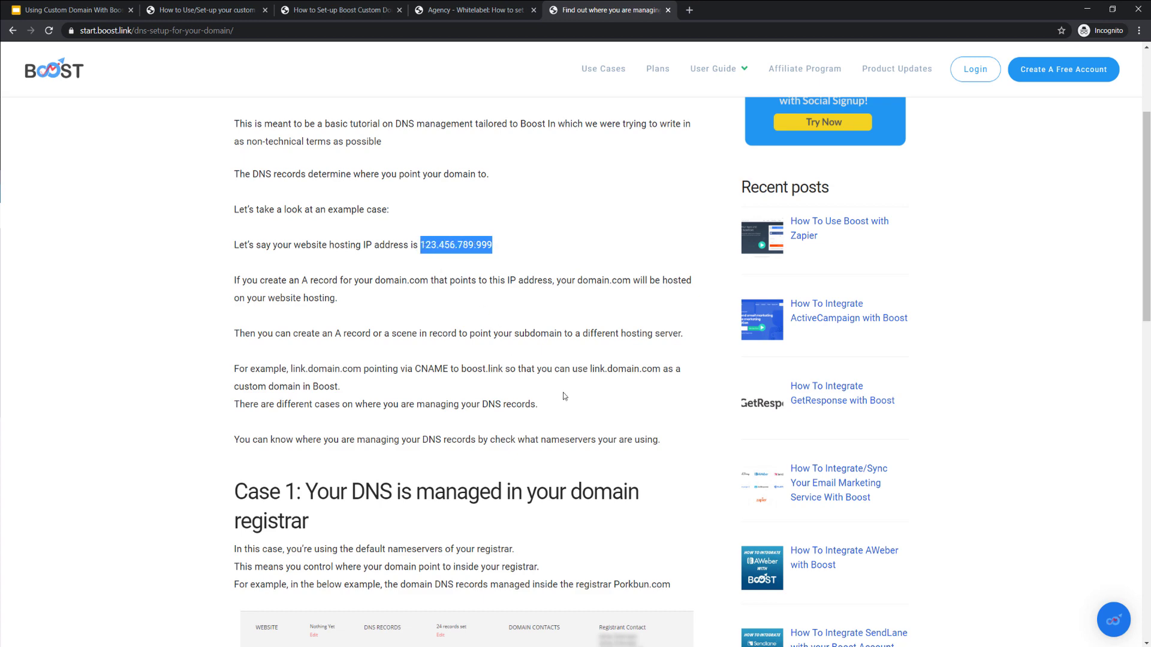
# - Review the DNS tutorial's explanations of the registrar, hosting provider and Cloudflare cases once more
pyautogui.scroll(-2, 544, 395)
pyautogui.scroll(-9, 544, 394)
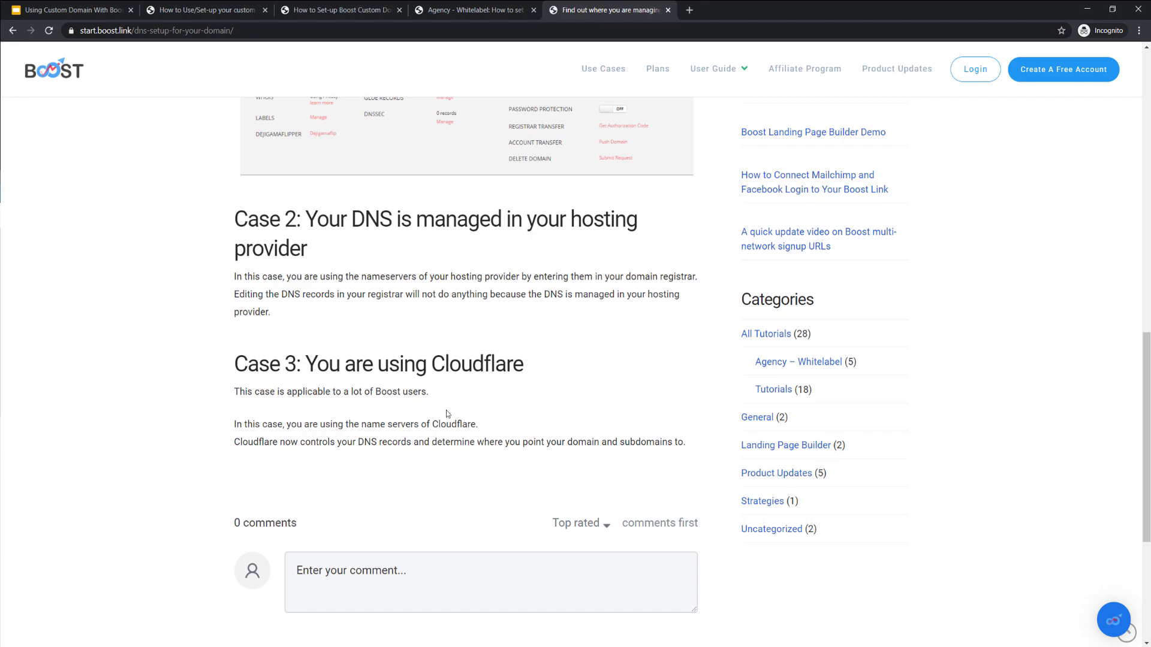
pyautogui.scroll(9, 476, 453)
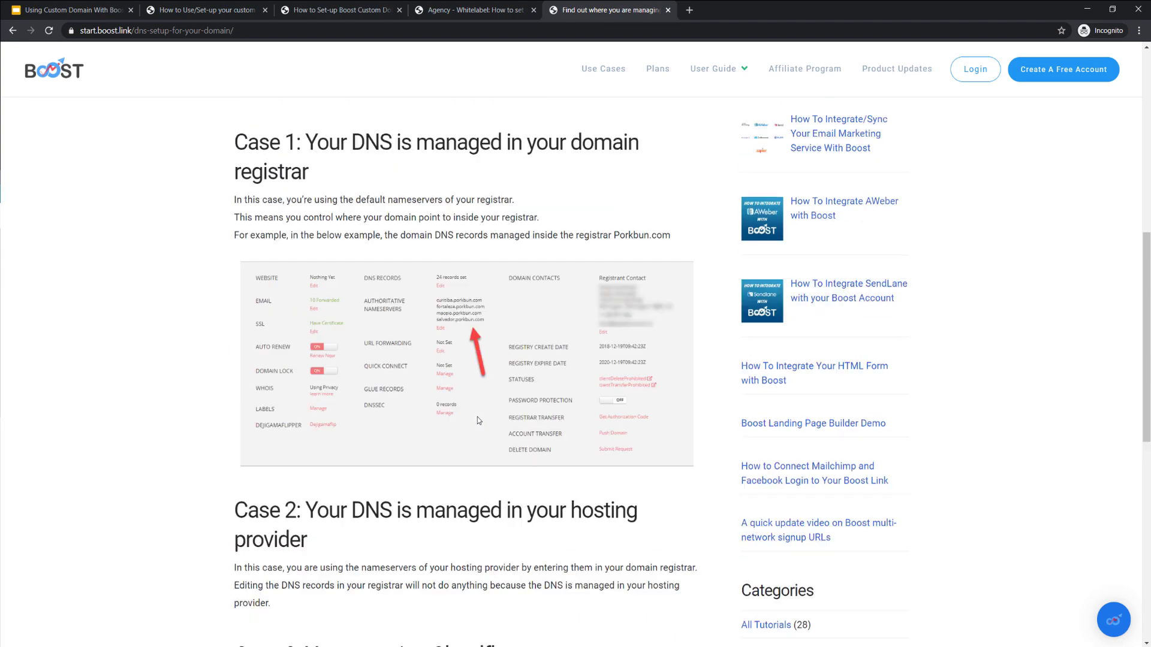
pyautogui.scroll(-2, 472, 419)
pyautogui.scroll(-7, 515, 408)
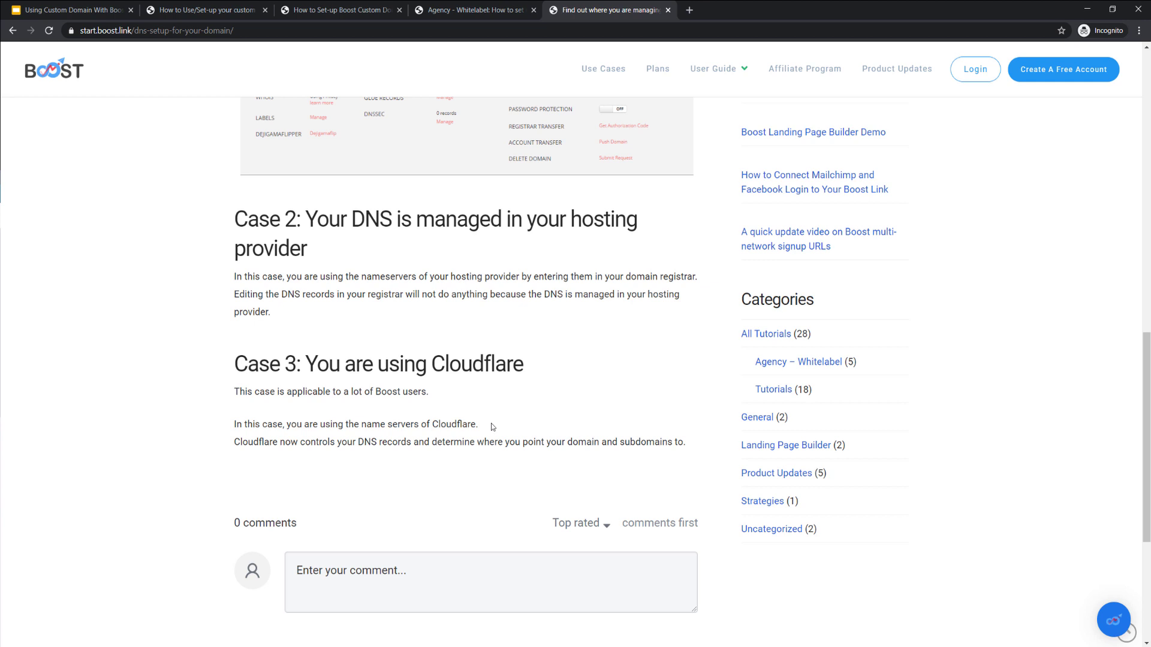
pyautogui.scroll(2, 491, 423)
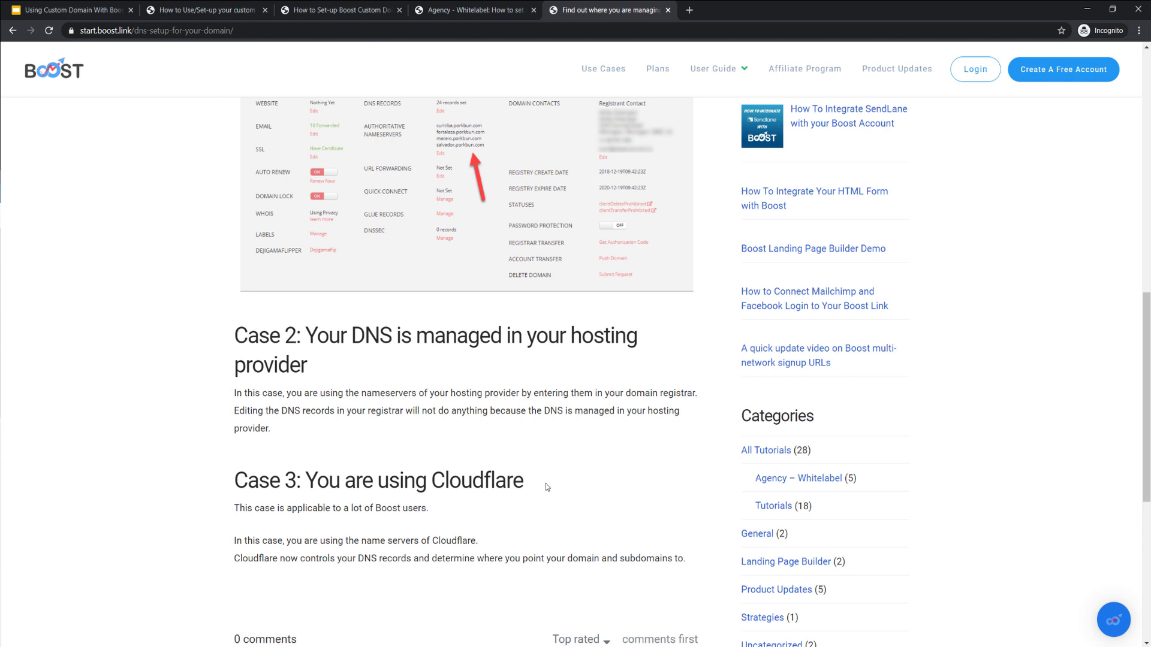
# - Open the social login apps tutorial linked in section 3 of the overview and show its list of social networks
pyautogui.hotkey('ctrl', '2')
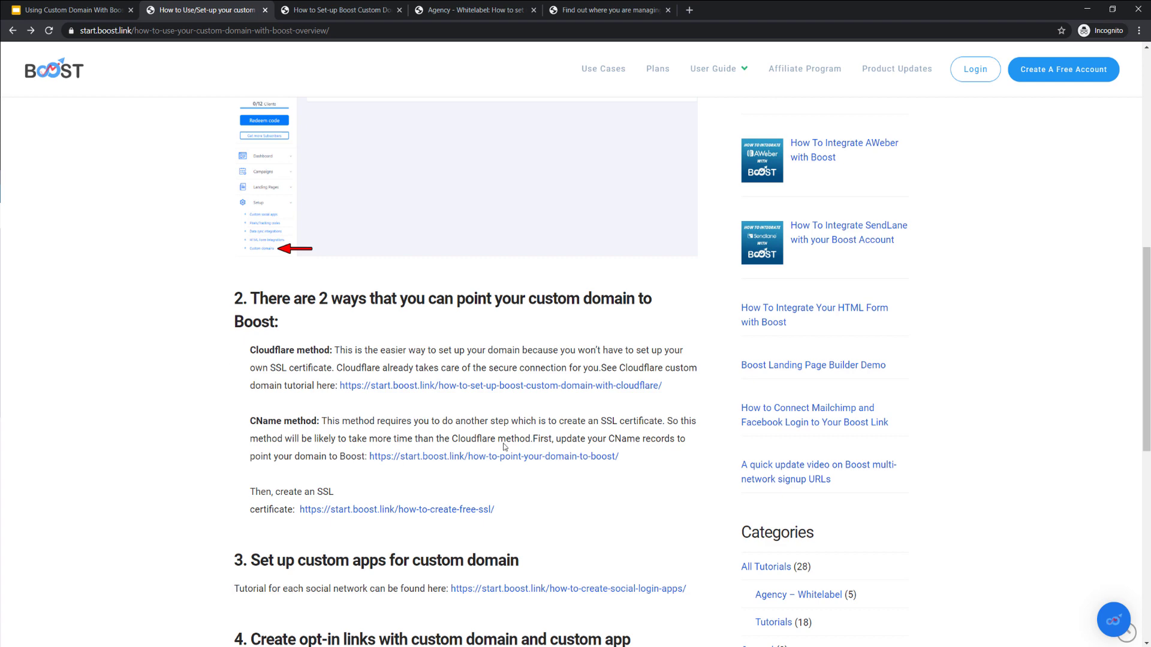
pyautogui.scroll(-3, 559, 423)
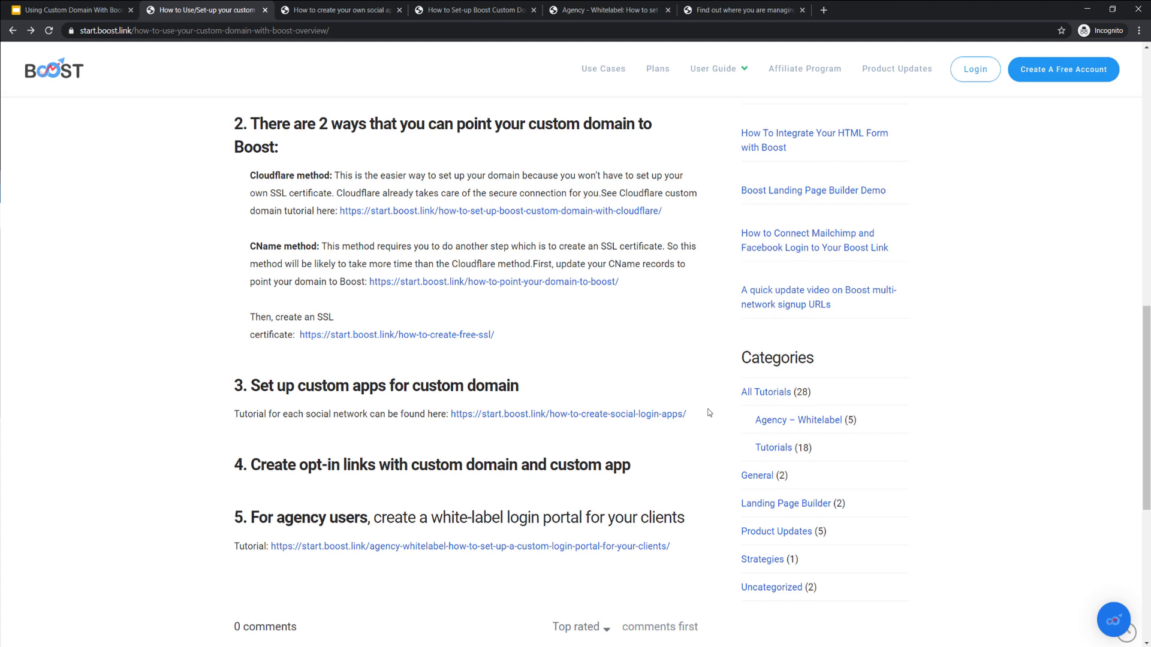
pyautogui.hotkey('ctrl', 'Tab')
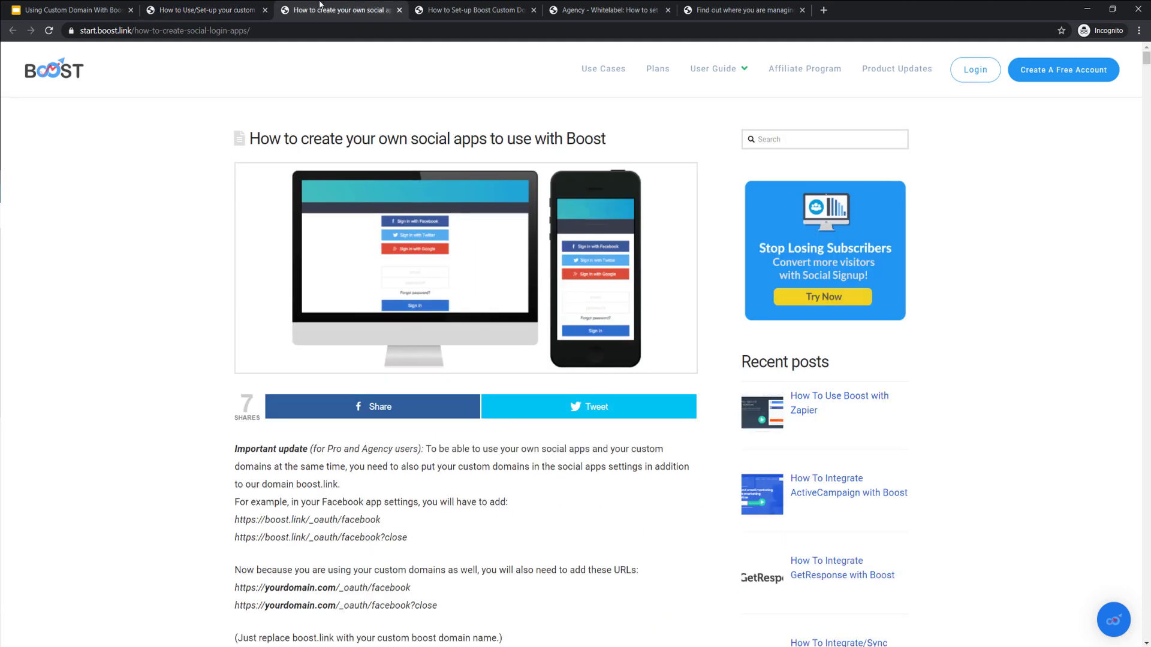
pyautogui.scroll(-4, 546, 421)
pyautogui.scroll(-3, 522, 443)
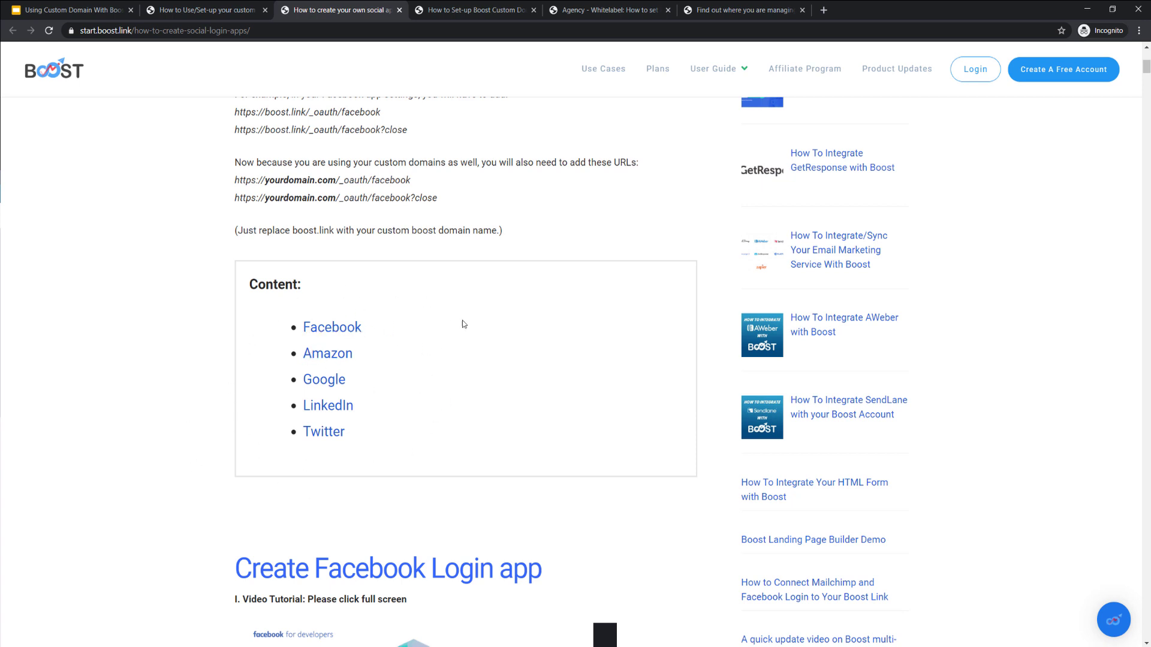
pyautogui.scroll(-1, 526, 454)
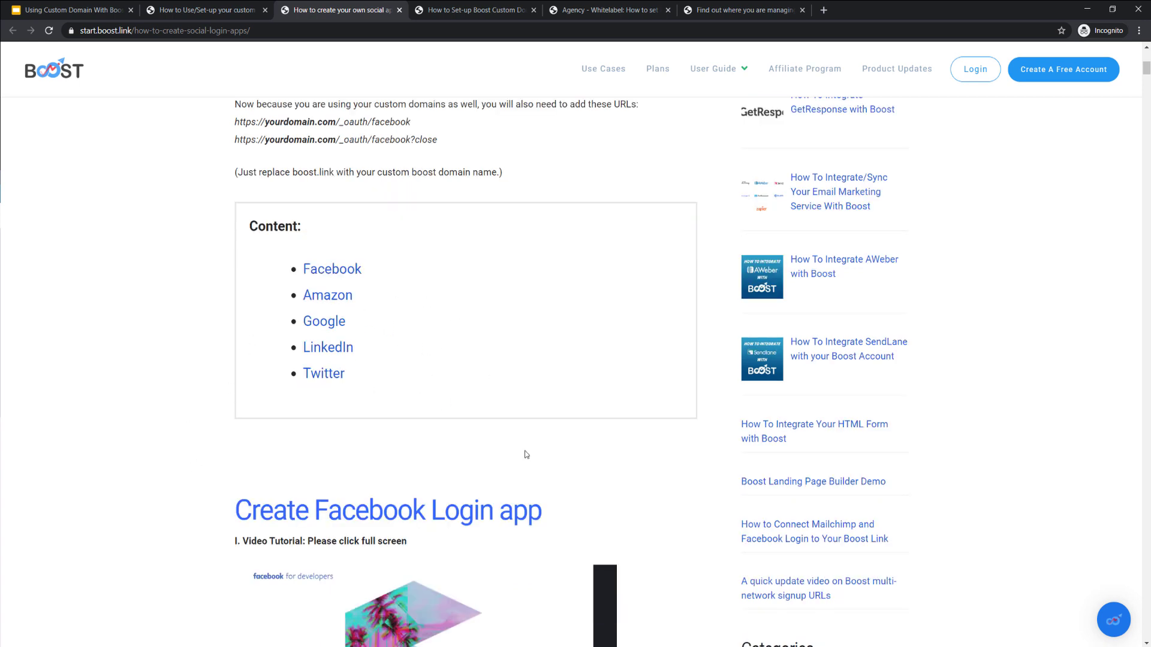
# - Switch to the Boost account and start adding a Facebook app in the custom social apps settings
pyautogui.hotkey('alt', 'Tab')
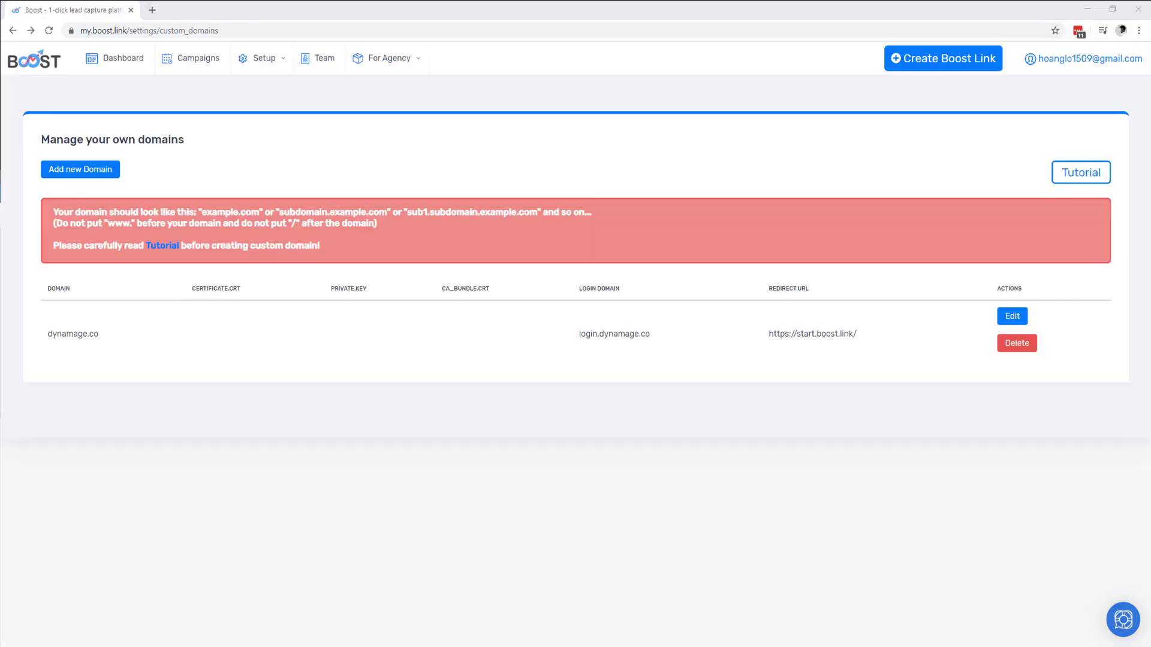
pyautogui.moveTo(264, 76)
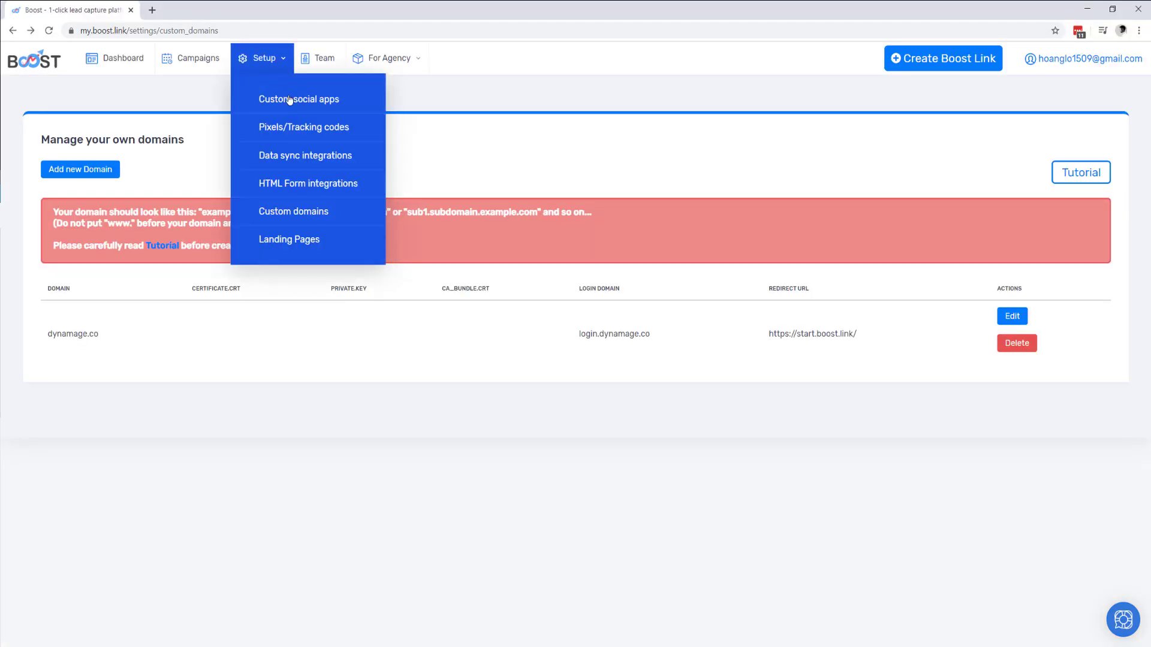
pyautogui.click(313, 105)
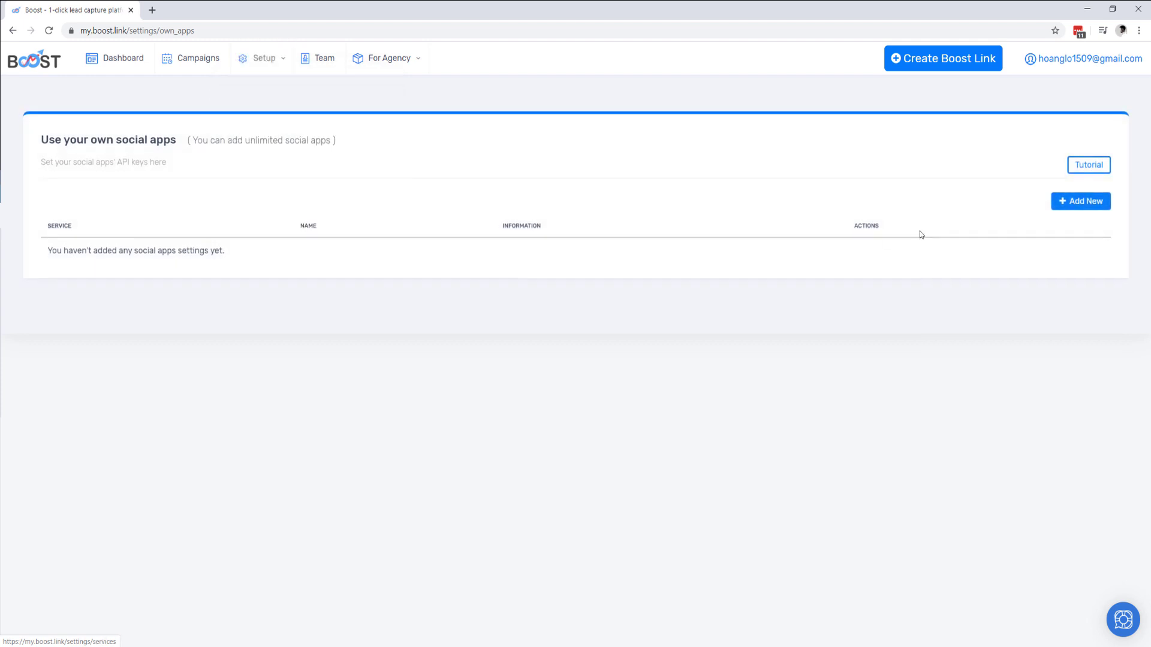
pyautogui.click(1089, 206)
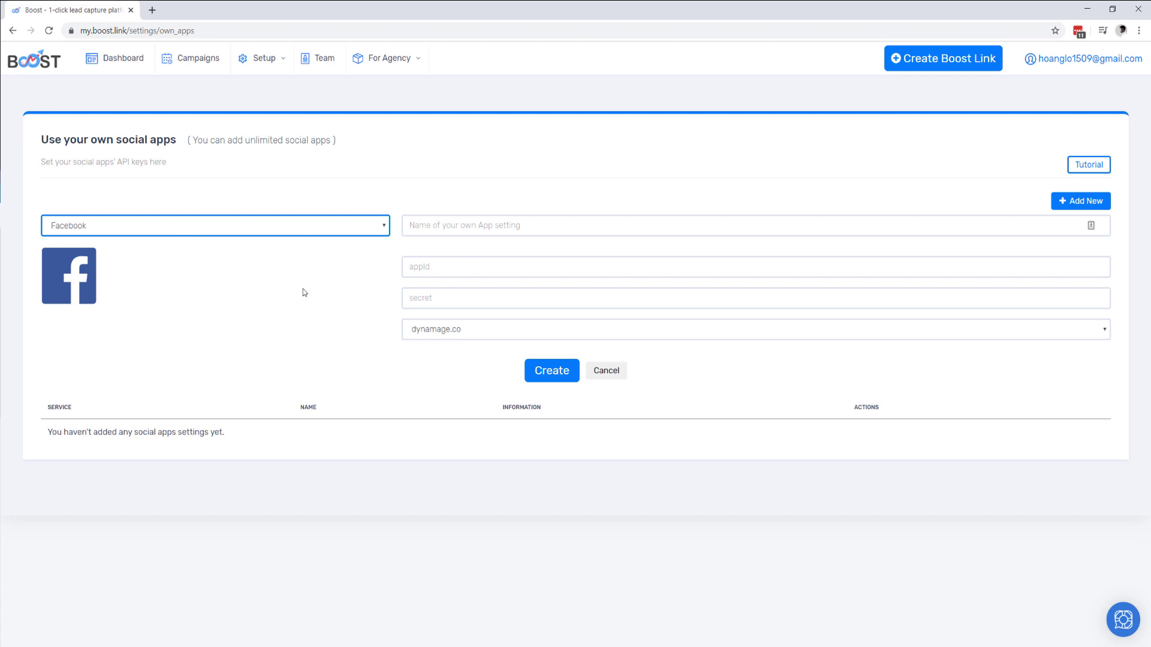
# - Look through the domain choices for the new Facebook app and pick boost.link
pyautogui.click(486, 339)
pyautogui.click(485, 336)
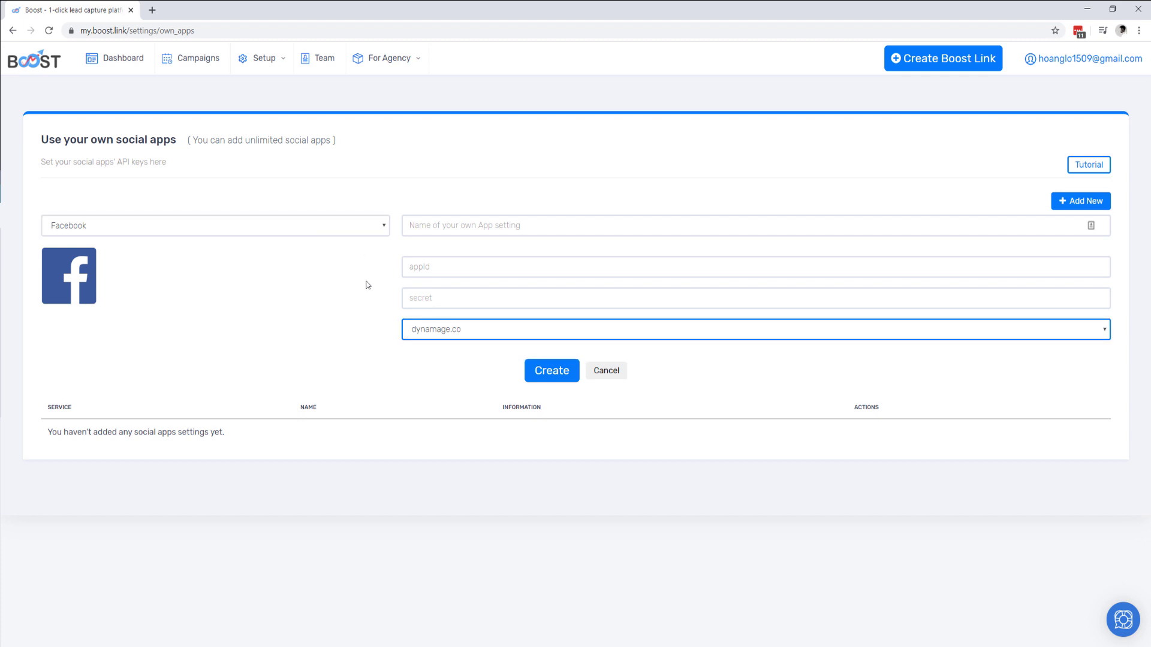
pyautogui.click(451, 336)
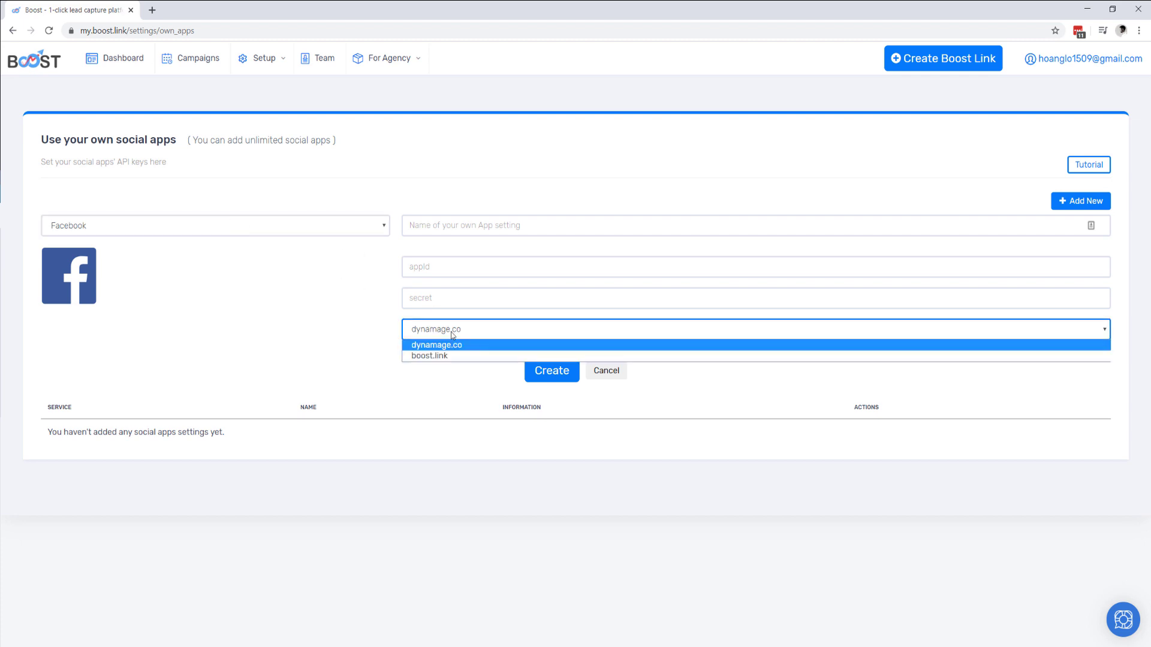
pyautogui.click(444, 357)
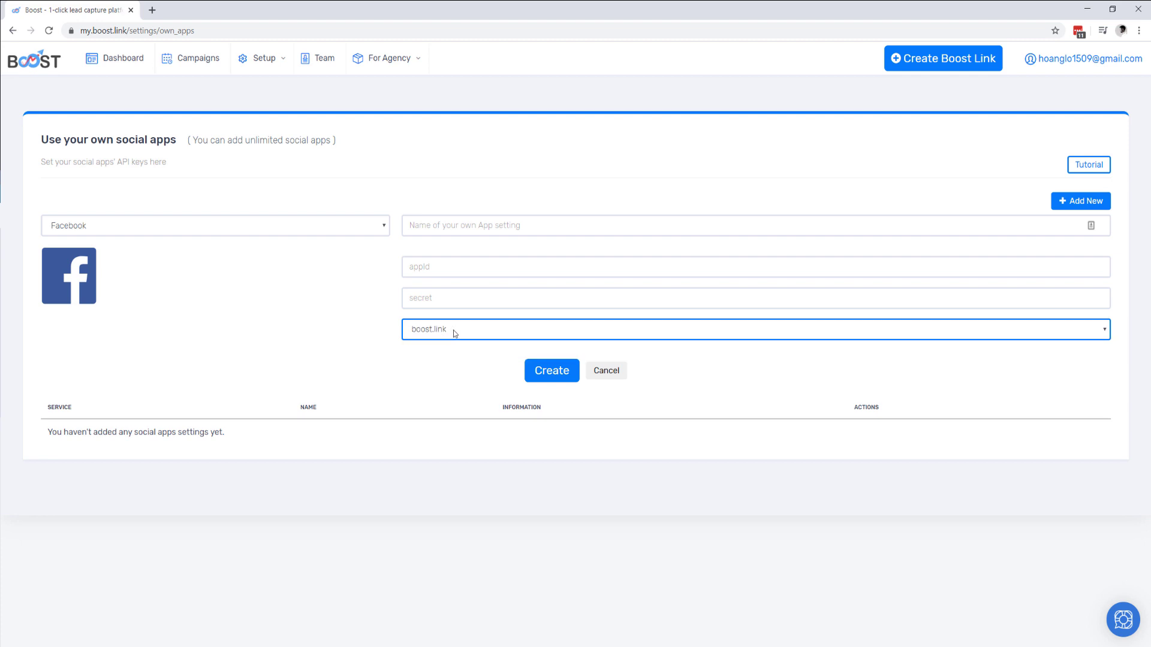
# - Create the Facebook app named Example app with its app ID, app secret and the domain dynamage.co
pyautogui.click(454, 334)
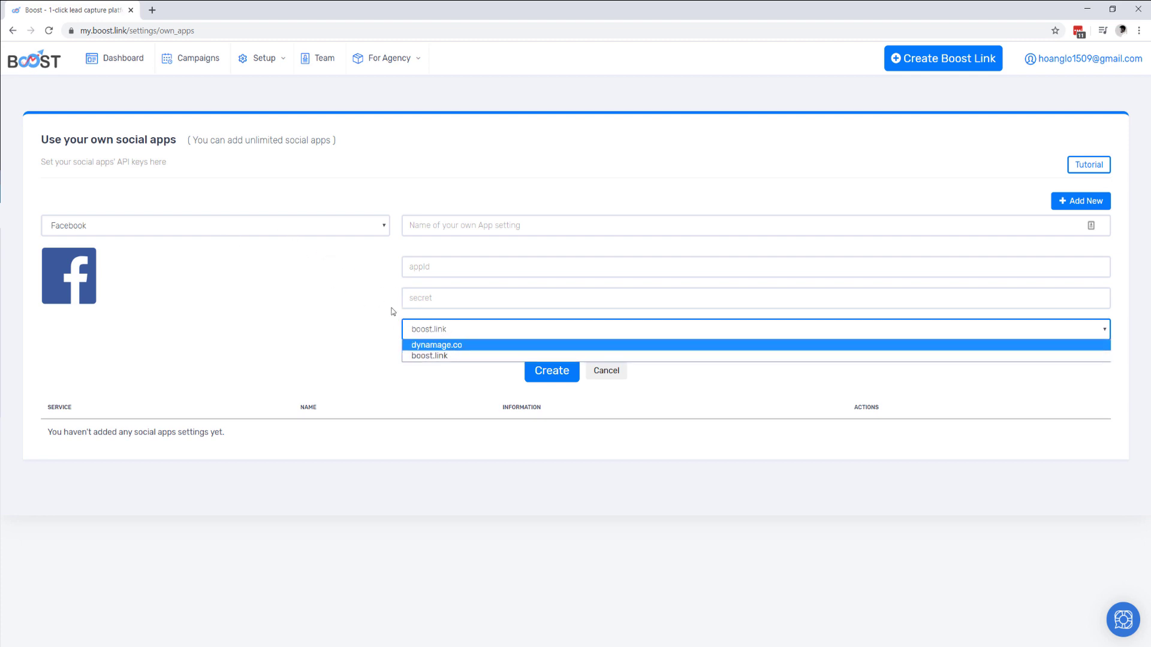
pyautogui.click(453, 345)
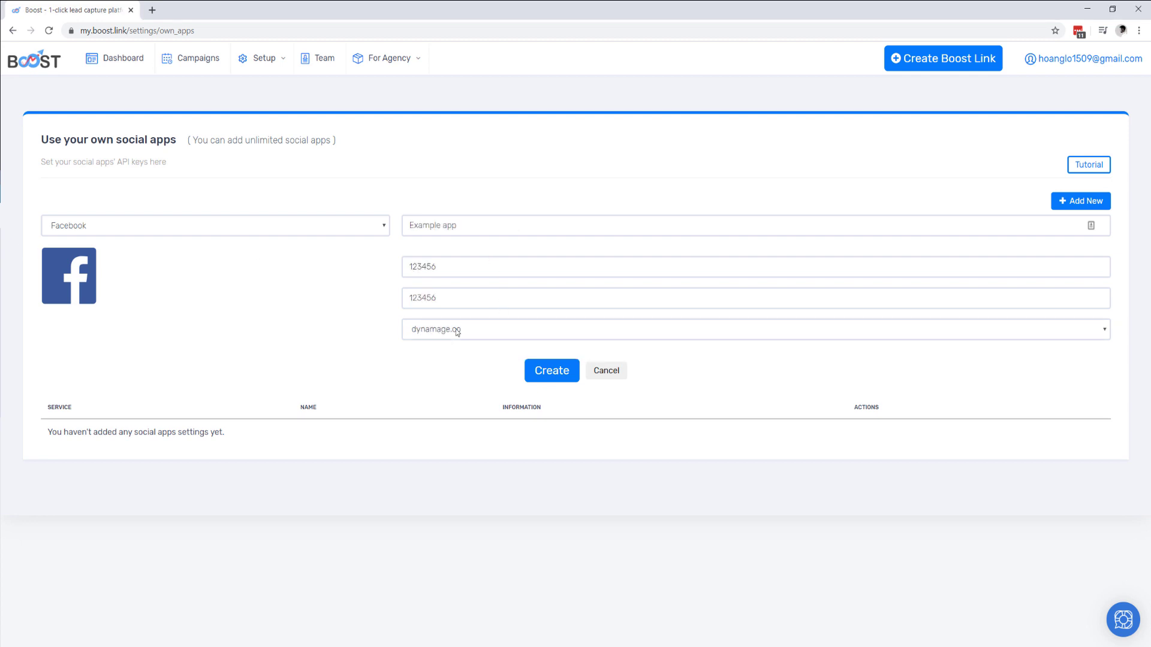
pyautogui.click(456, 332)
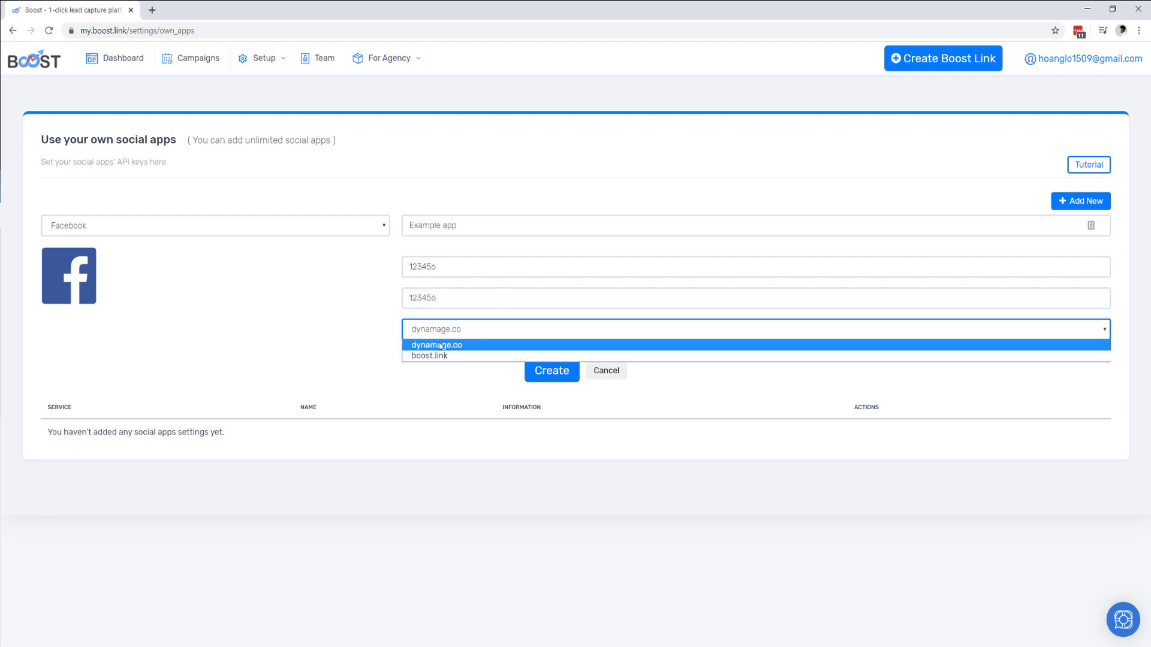
pyautogui.click(444, 342)
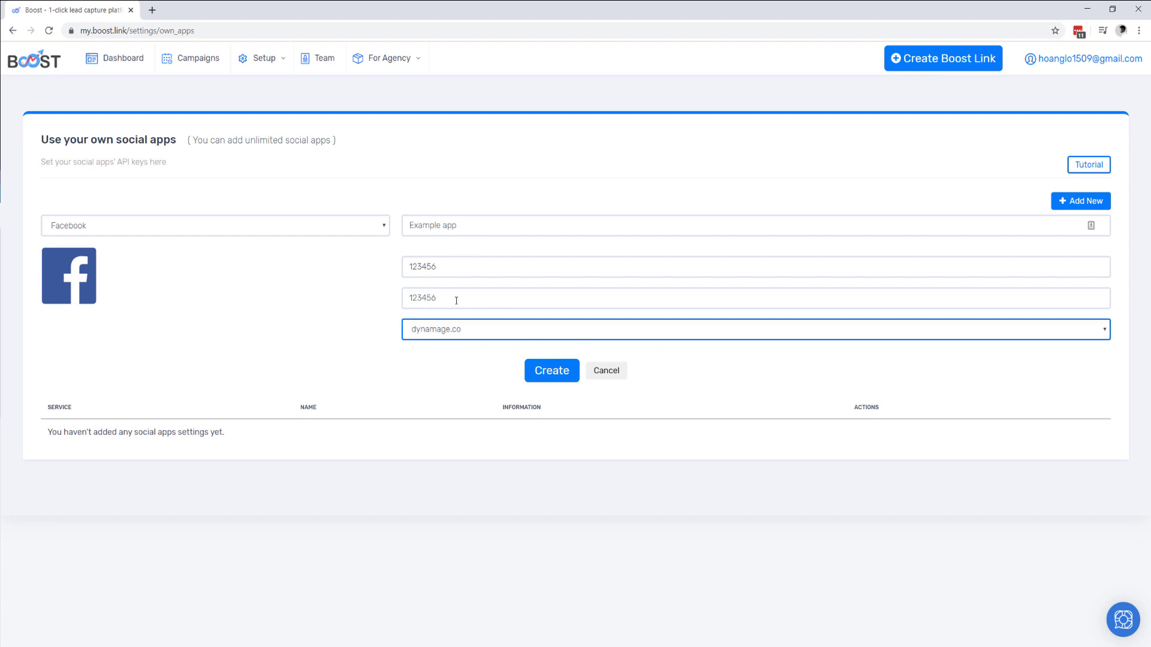
pyautogui.click(552, 372)
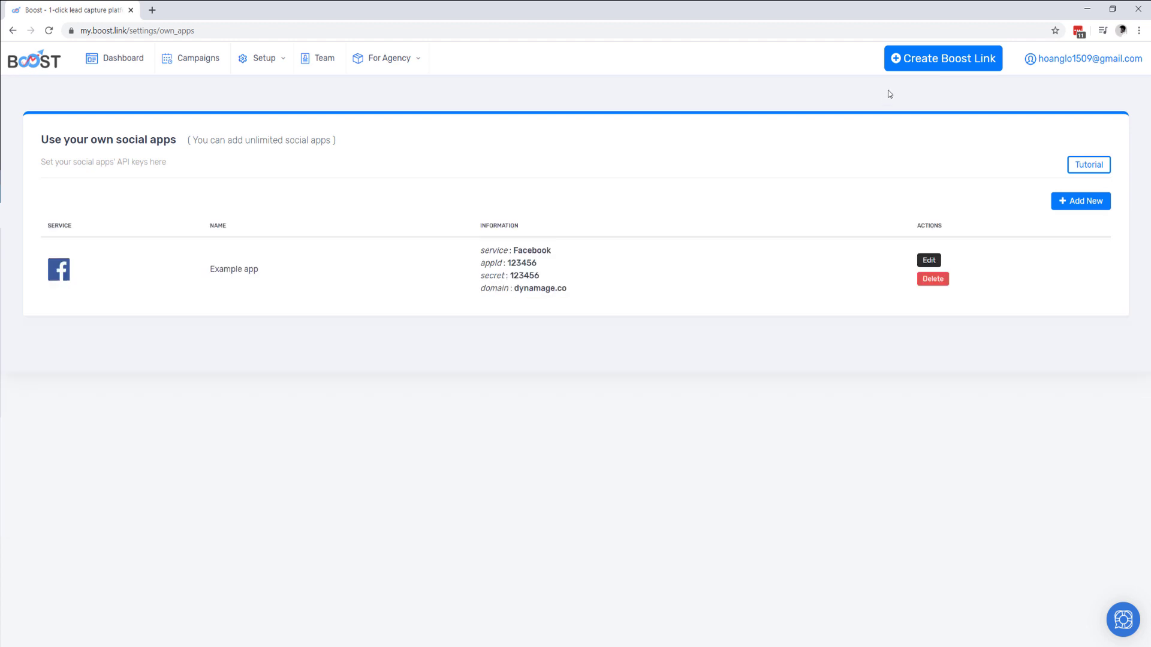
# - Start a new Boost link with settings customized for its URL and open the settings of its own social apps
pyautogui.click(938, 63)
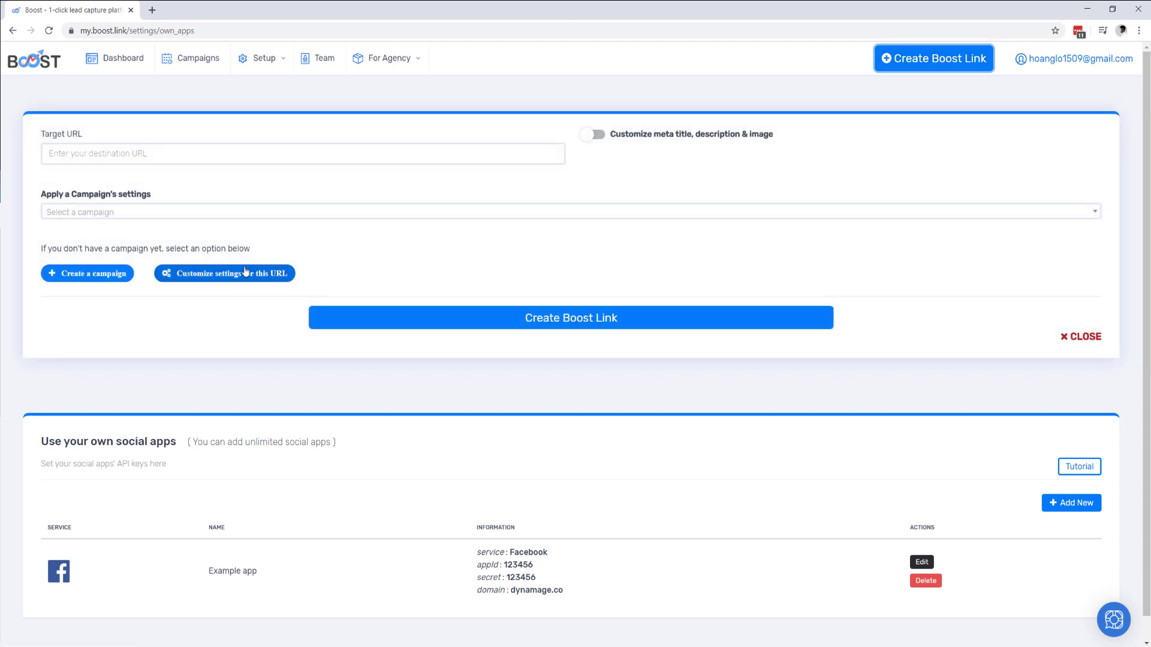
pyautogui.click(245, 272)
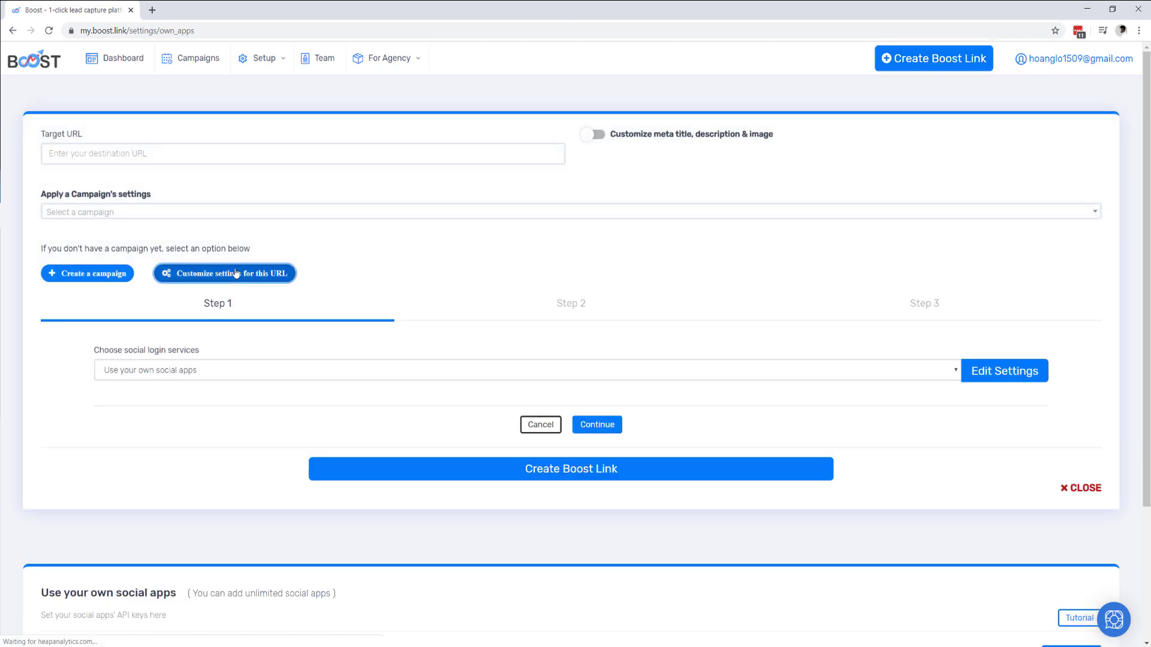
pyautogui.click(997, 377)
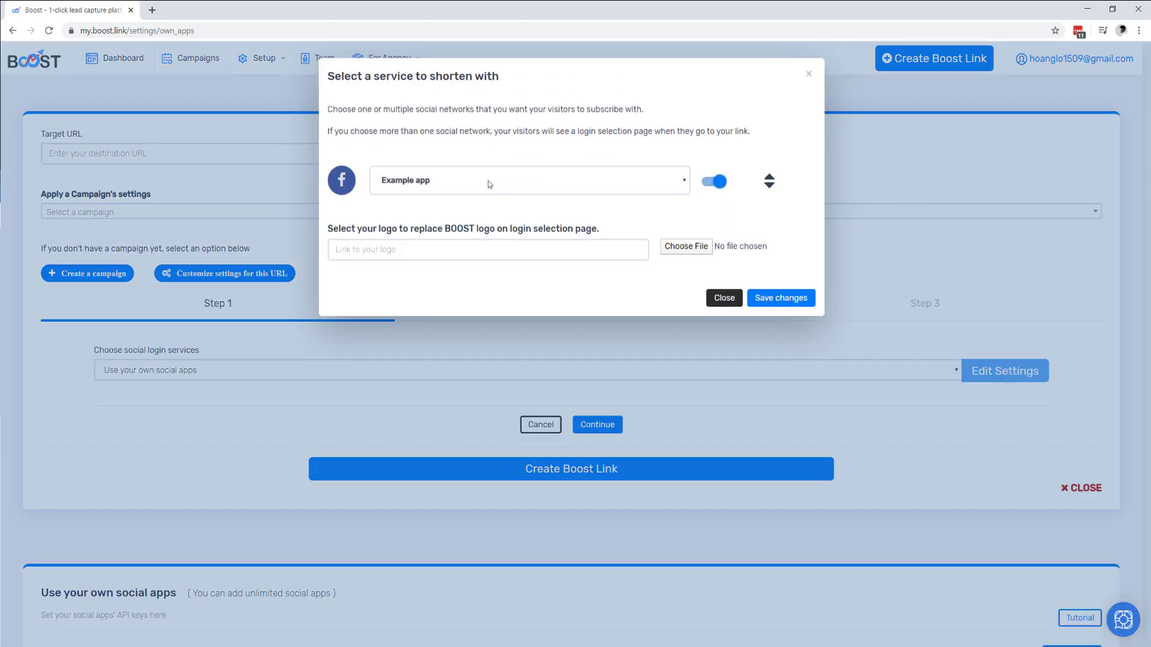
# - Select Example app as the Facebook login service for the new Boost link
pyautogui.click(626, 186)
pyautogui.click(410, 205)
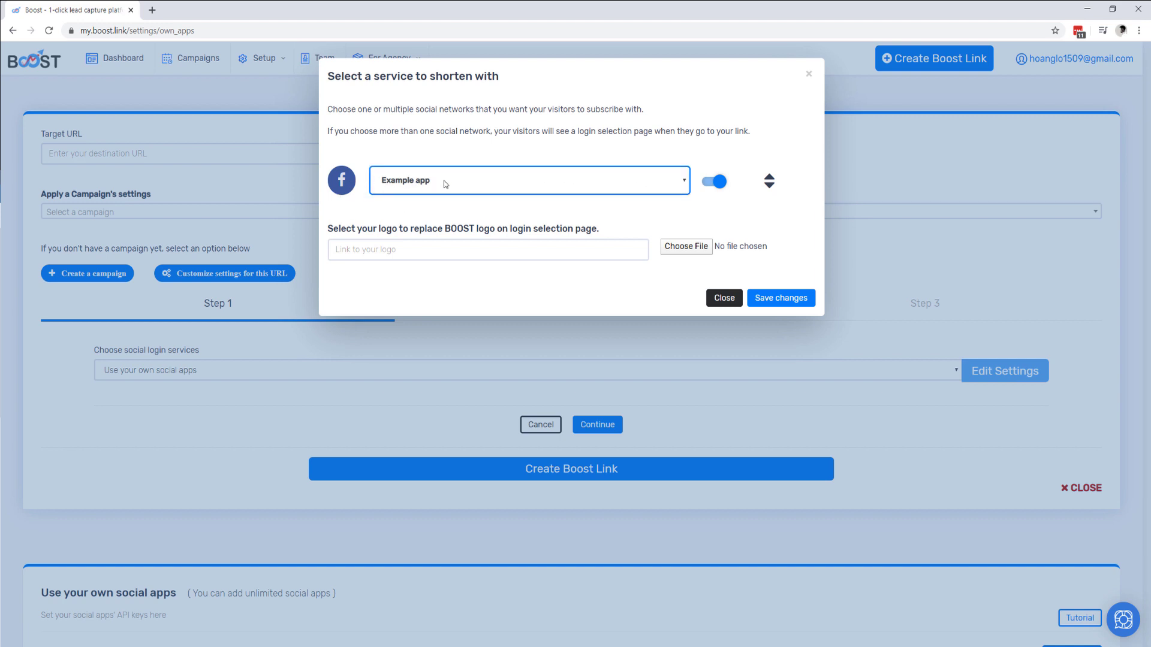
pyautogui.click(405, 184)
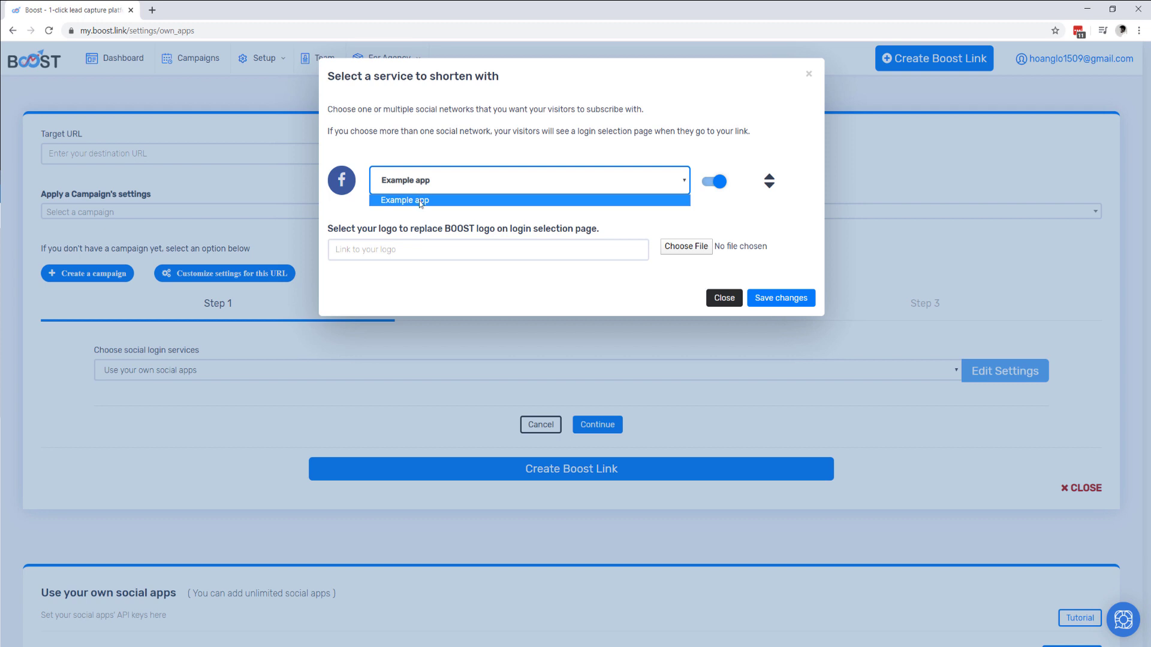
pyautogui.click(419, 202)
pyautogui.click(417, 182)
pyautogui.click(417, 201)
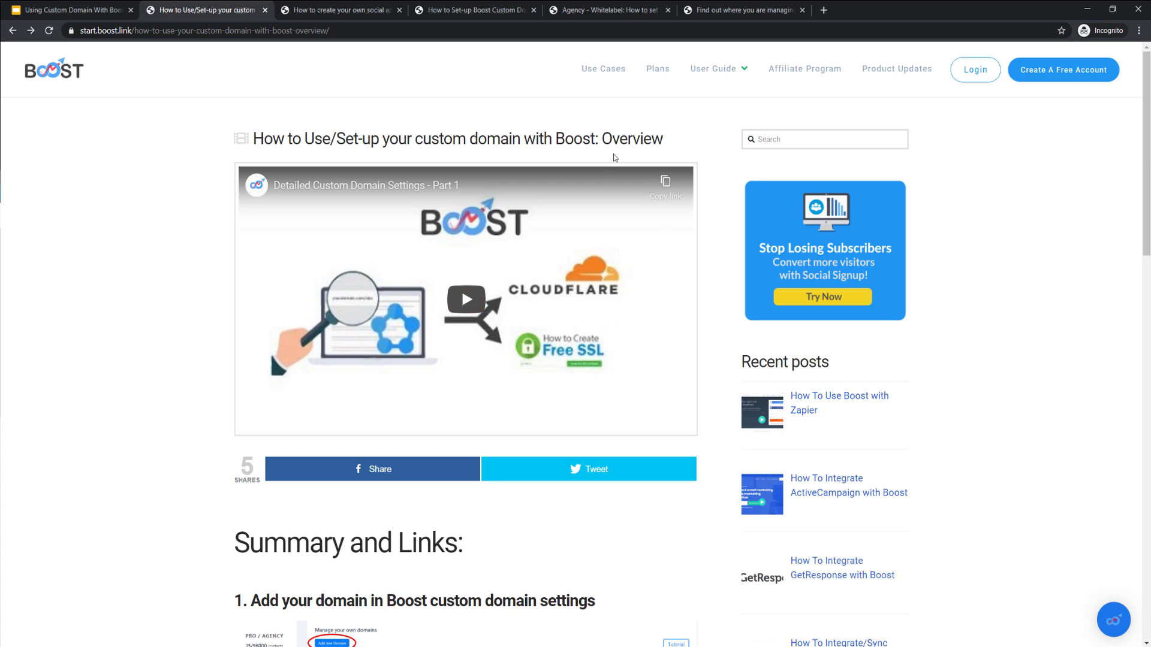
# - Review the overview tutorial's summary, from the Cloudflare and CName methods to the agency white-label login portal
pyautogui.scroll(-15, 518, 270)
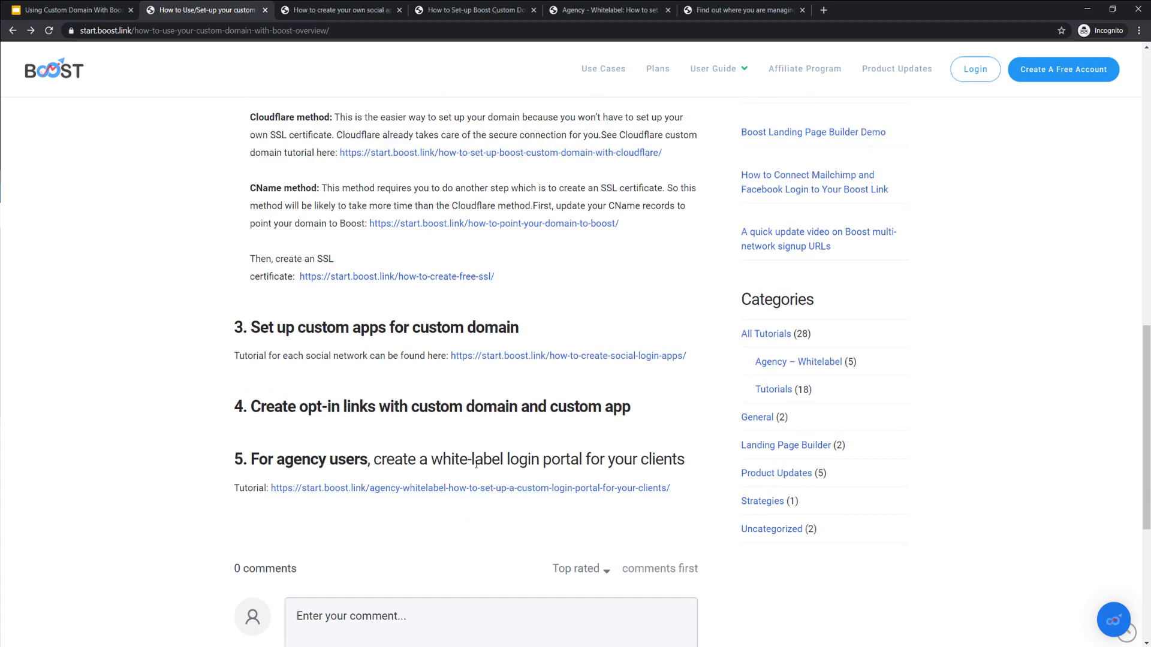
pyautogui.scroll(4, 587, 467)
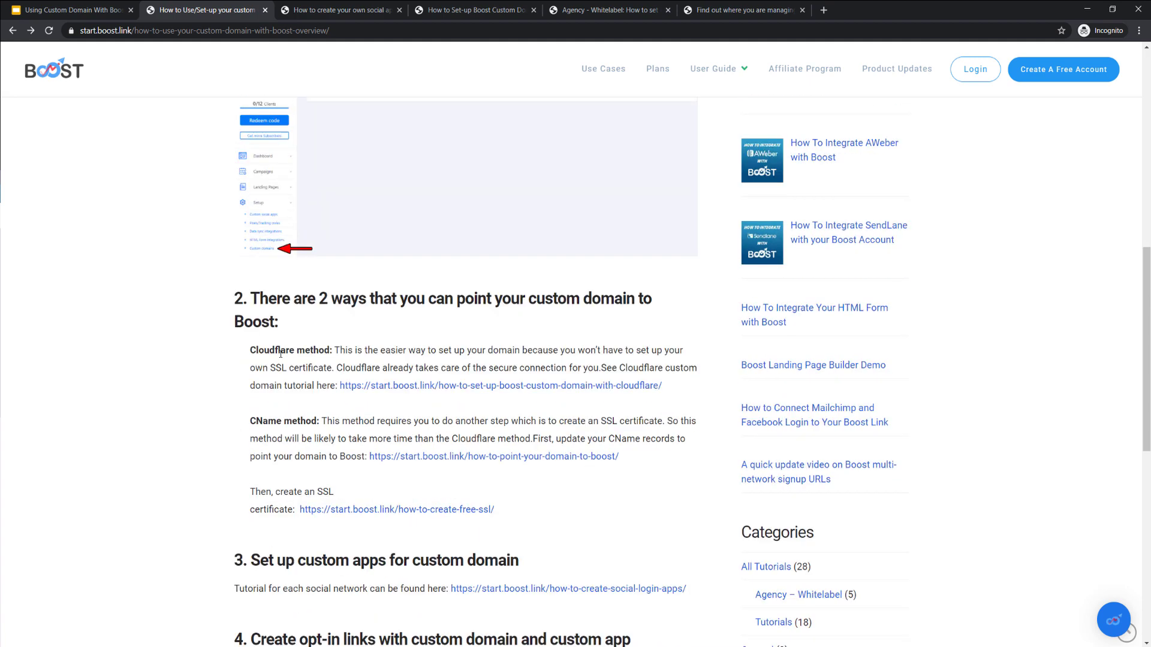
pyautogui.scroll(-1, 536, 483)
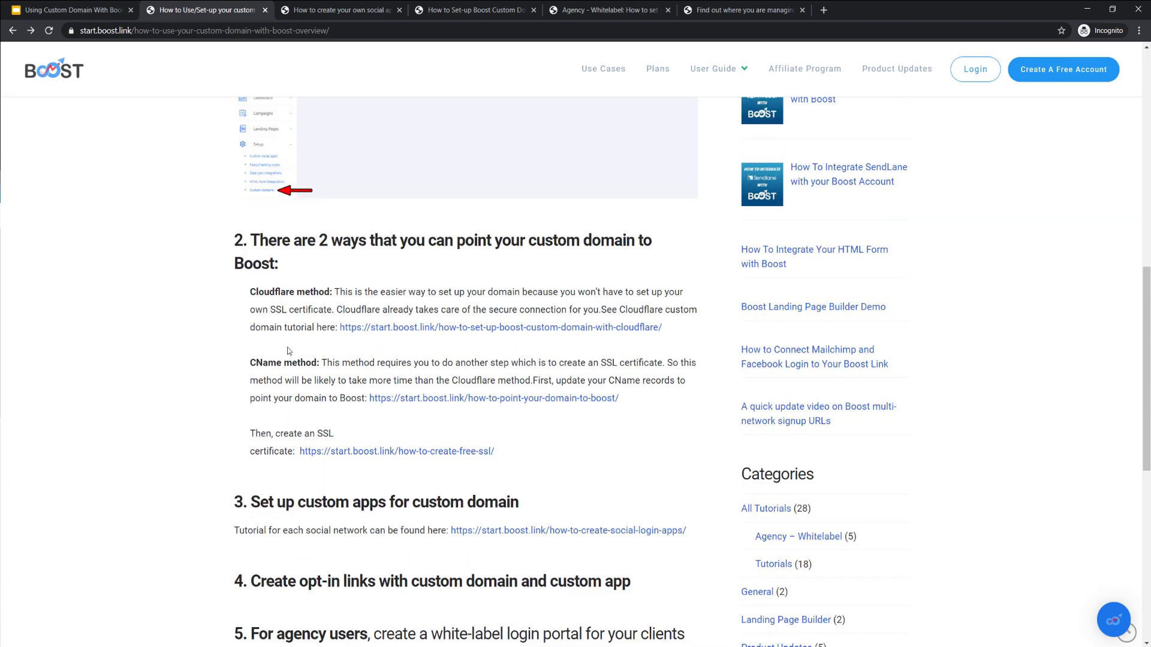